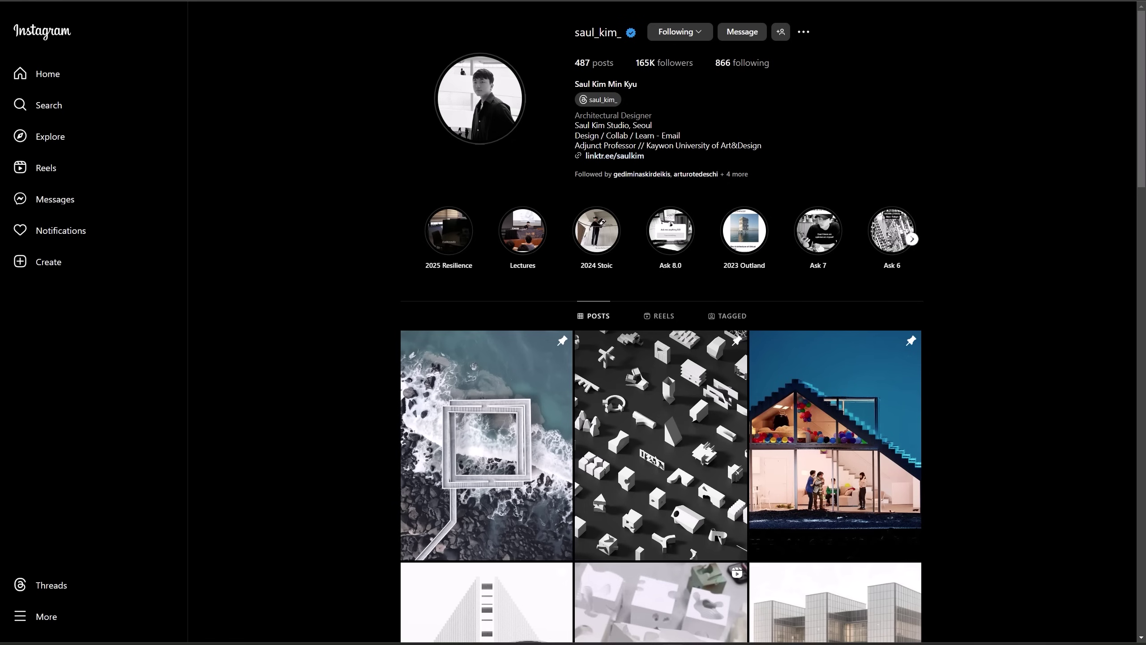
# Scroll down the designer's profile post grid to reach the Wrapping Chimney post.
pyautogui.scroll(-8, 486, 285)
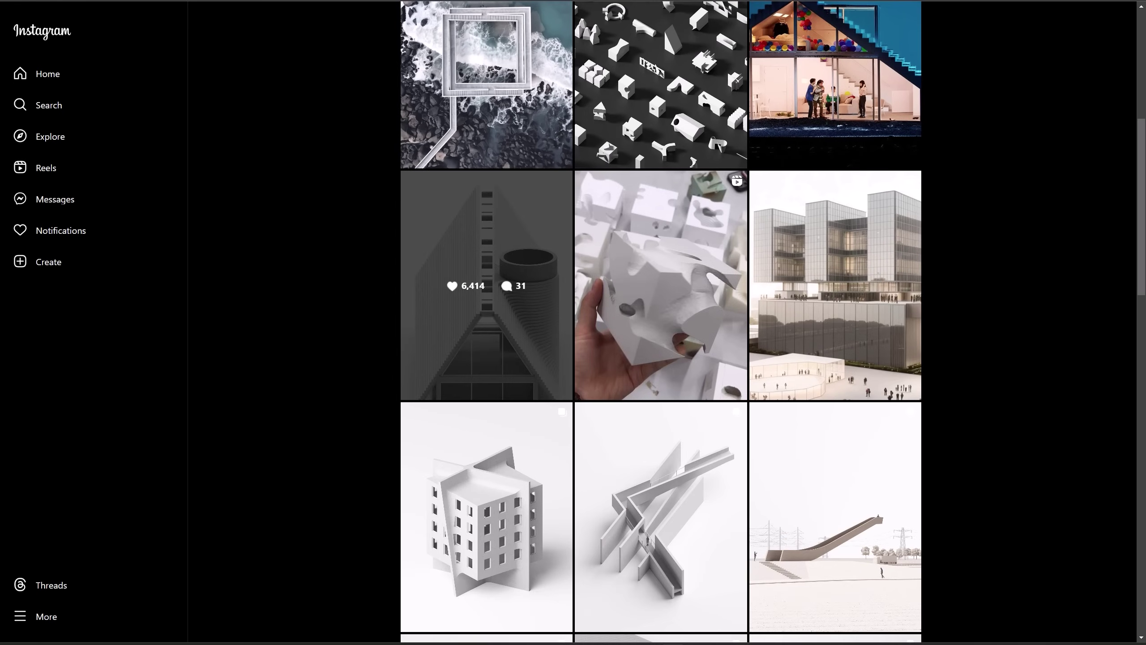
# Open the Wrapping Chimney post, then pick d=5 and thicken the 66 reselected roof slats with OffsetSrf.
pyautogui.click(486, 286)
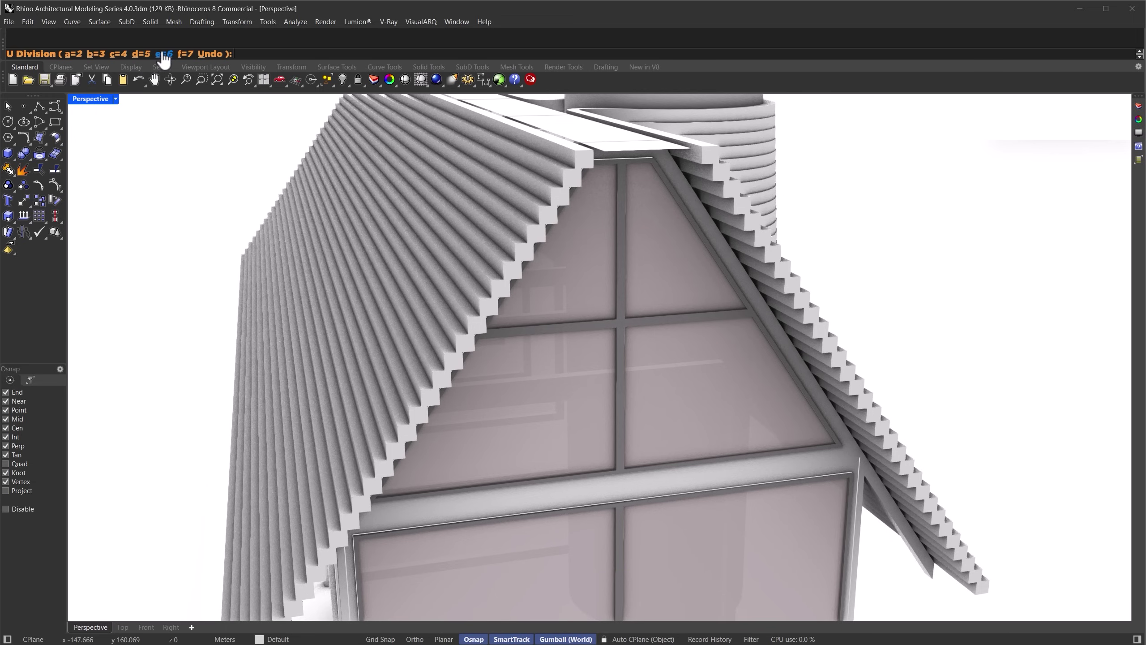
pyautogui.click(141, 54)
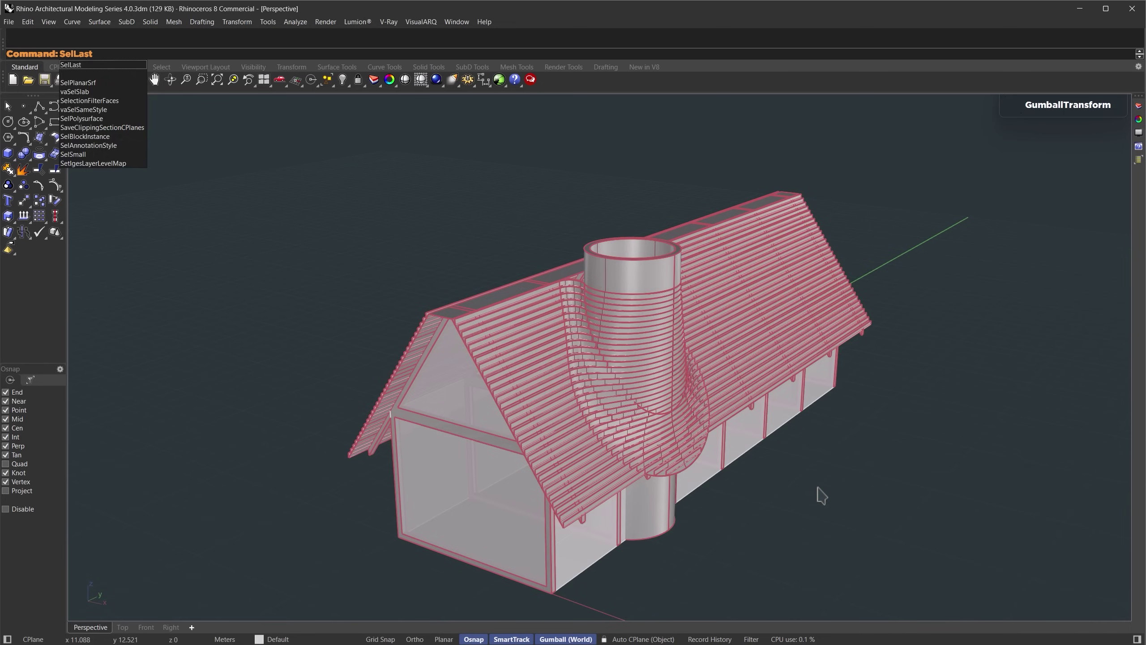
pyautogui.press('Return')
pyautogui.write('OffsetSrf')
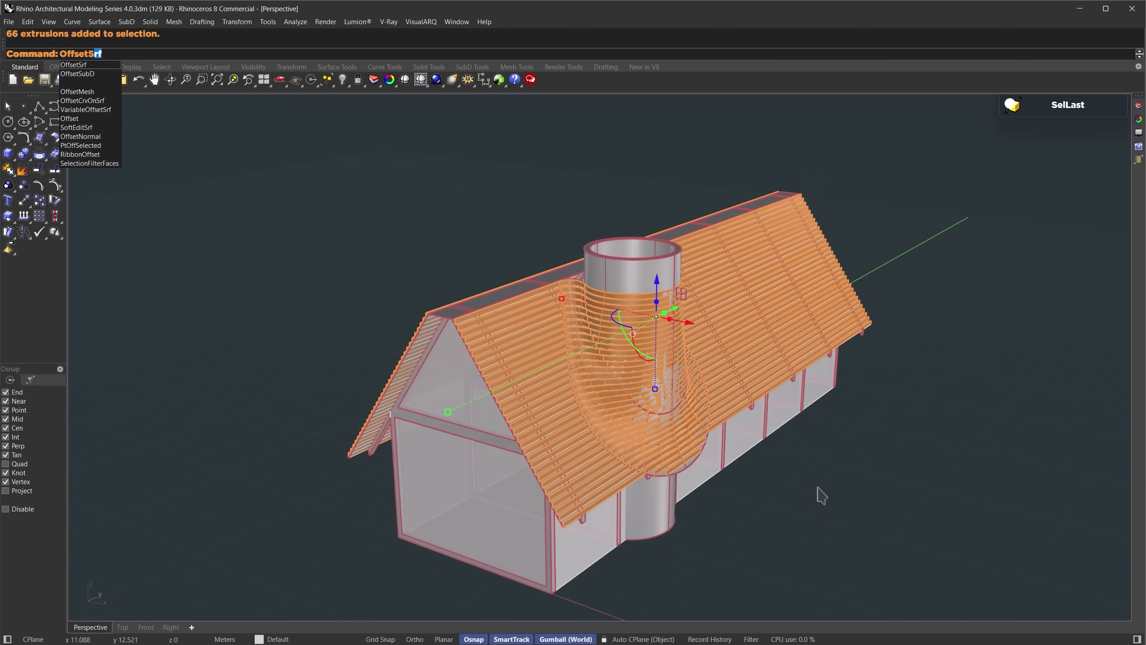
pyautogui.press('Return')
pyautogui.press('Return')
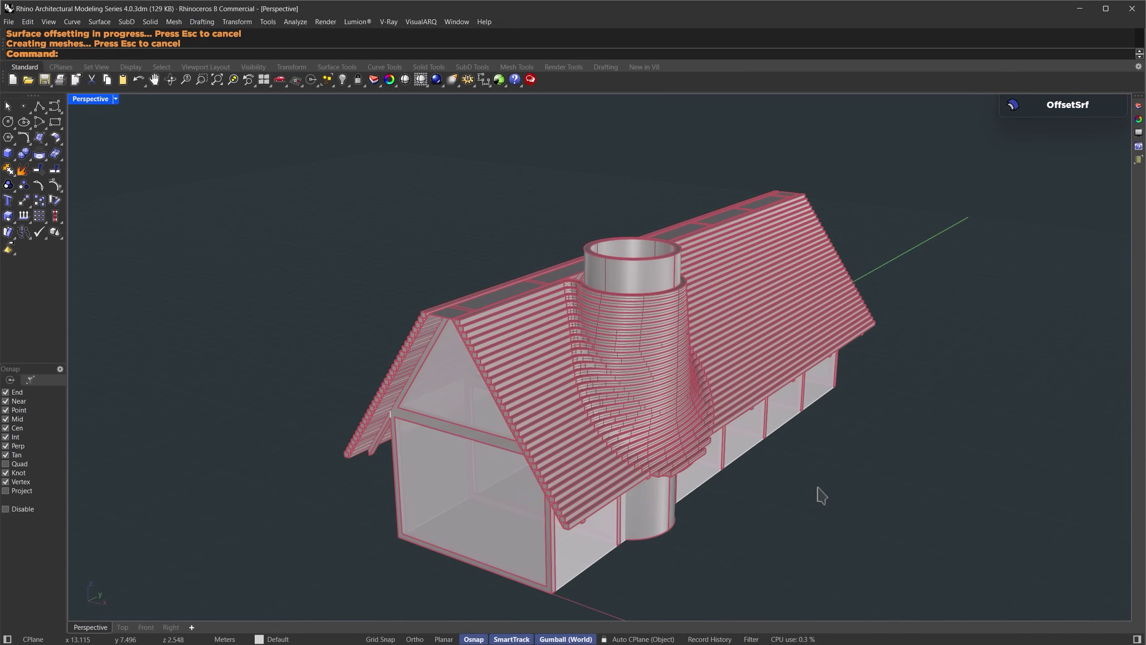
pyautogui.hotkey('ctrl', 'alt', 'r')
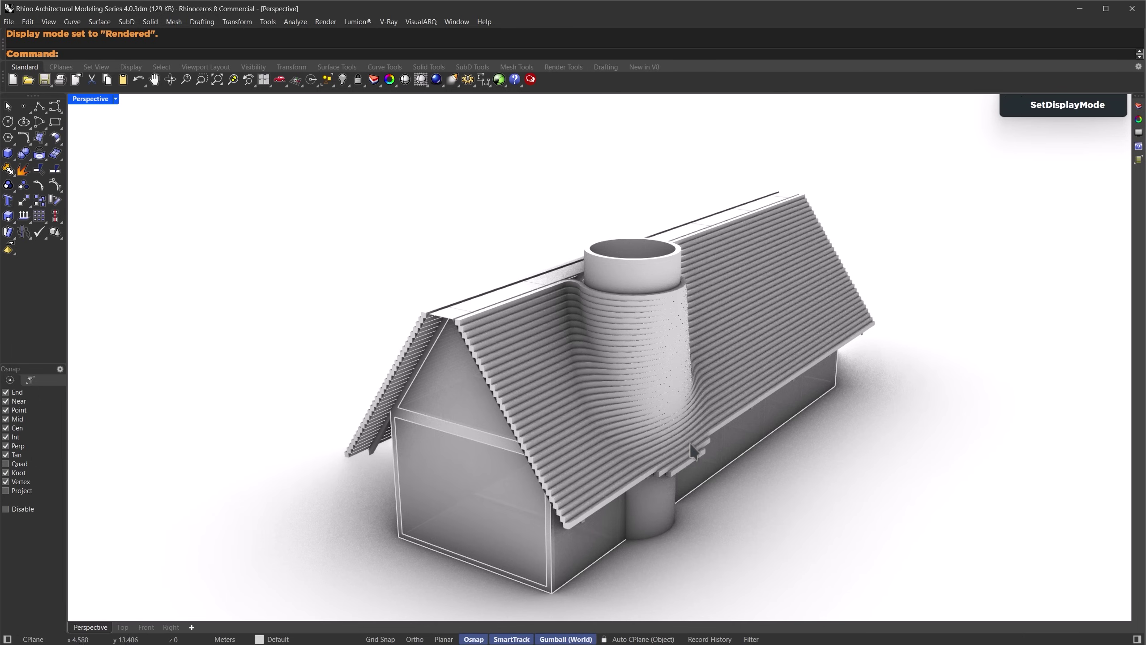
# Use SetPt to drop the chimney's bottom circle to ground level.
pyautogui.moveTo(707, 447); pyautogui.dragTo(632, 459, button='right')
pyautogui.moveTo(618, 461); pyautogui.dragTo(620, 462)
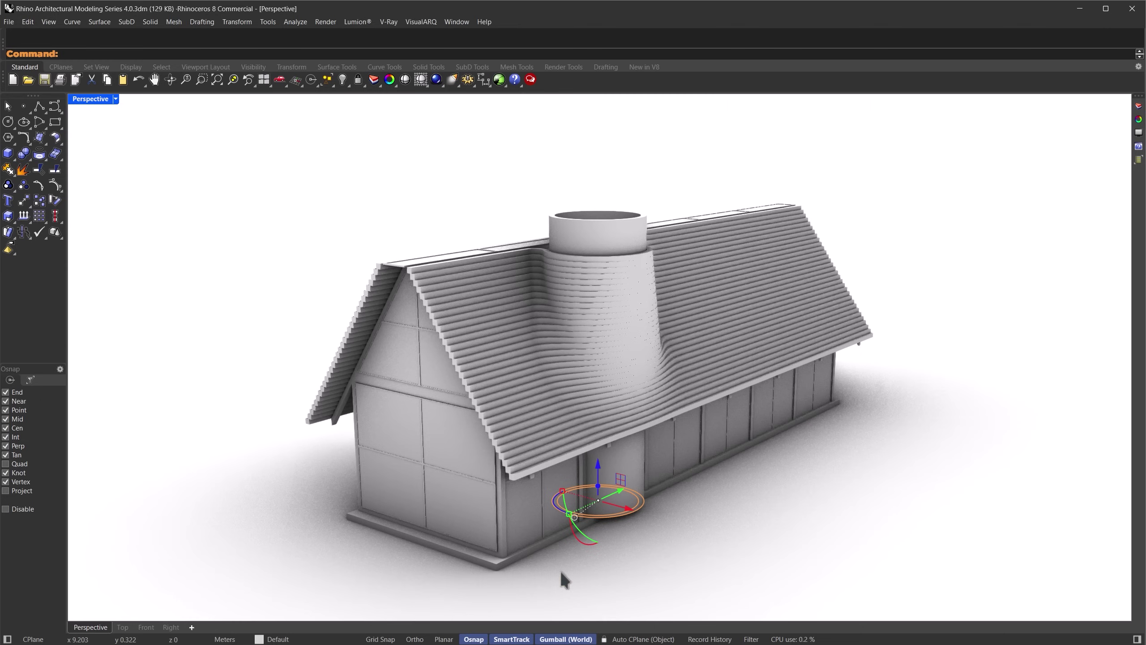
pyautogui.write('SetPt')
pyautogui.press('Return')
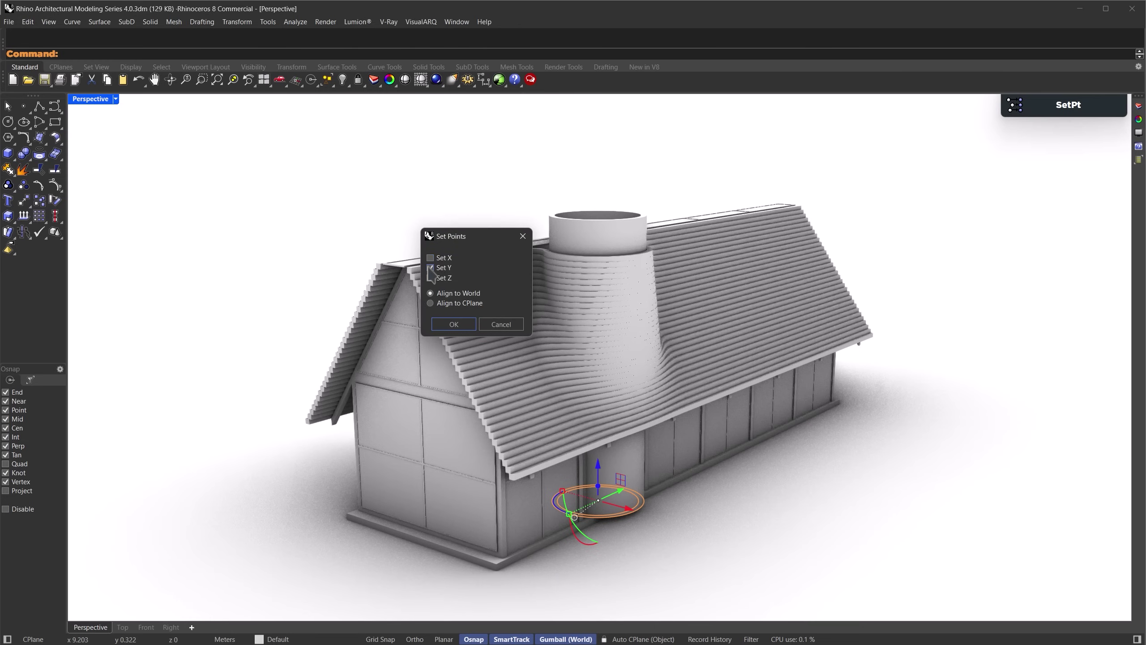
pyautogui.click(453, 324)
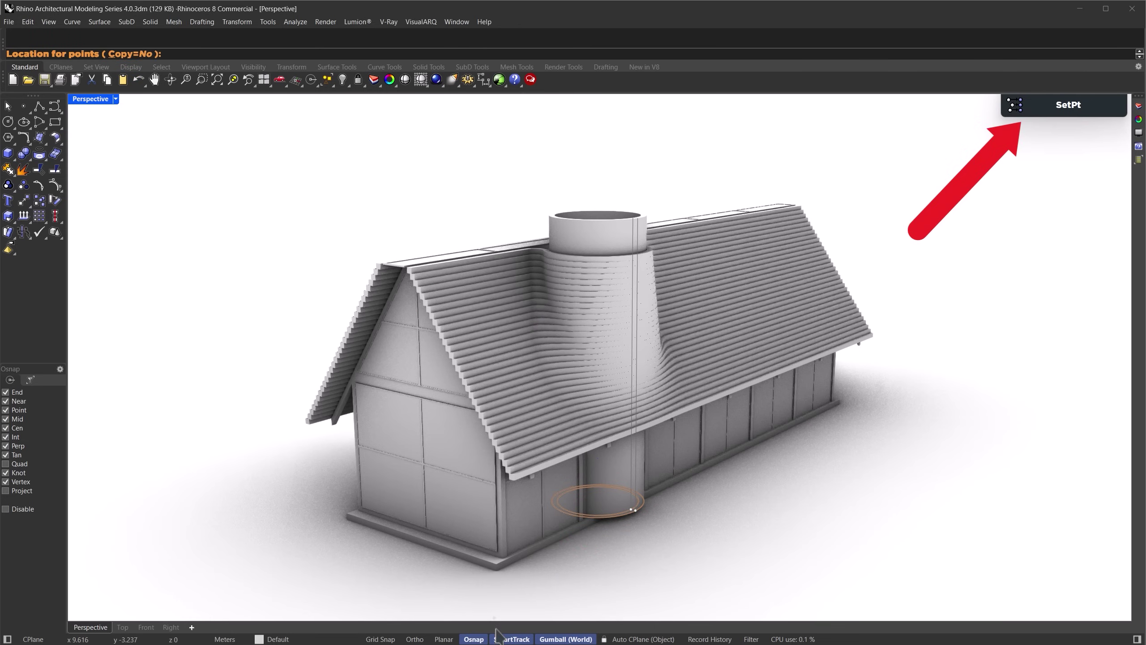
pyautogui.click(497, 576)
pyautogui.click(647, 568)
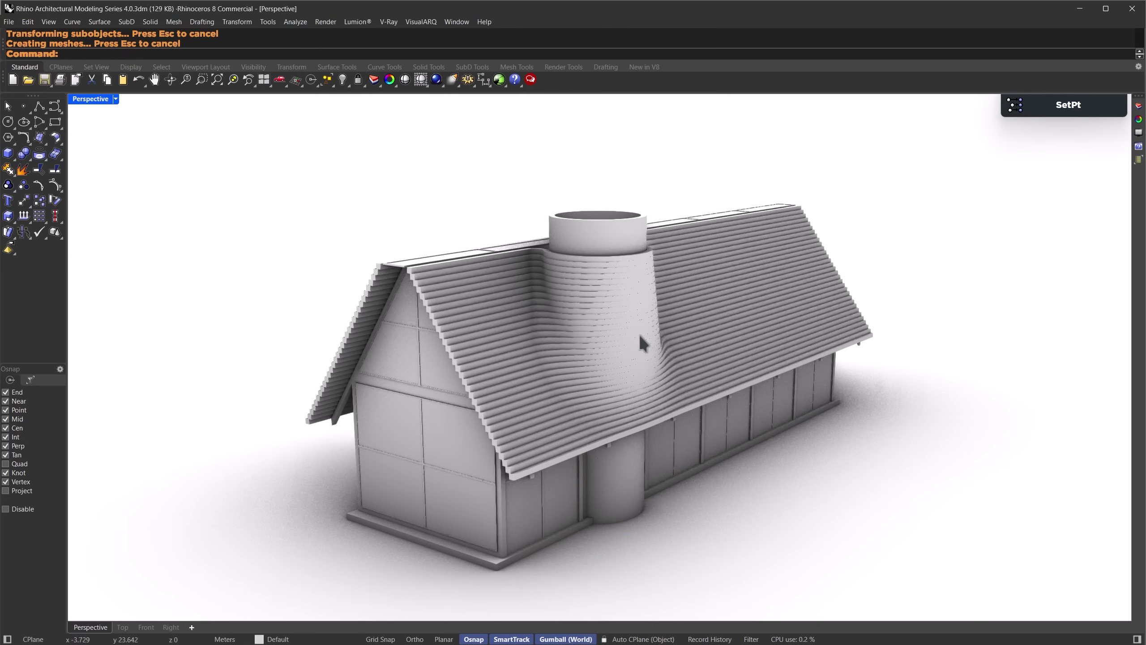
pyautogui.moveTo(634, 248); pyautogui.dragTo(509, 342, button='right')
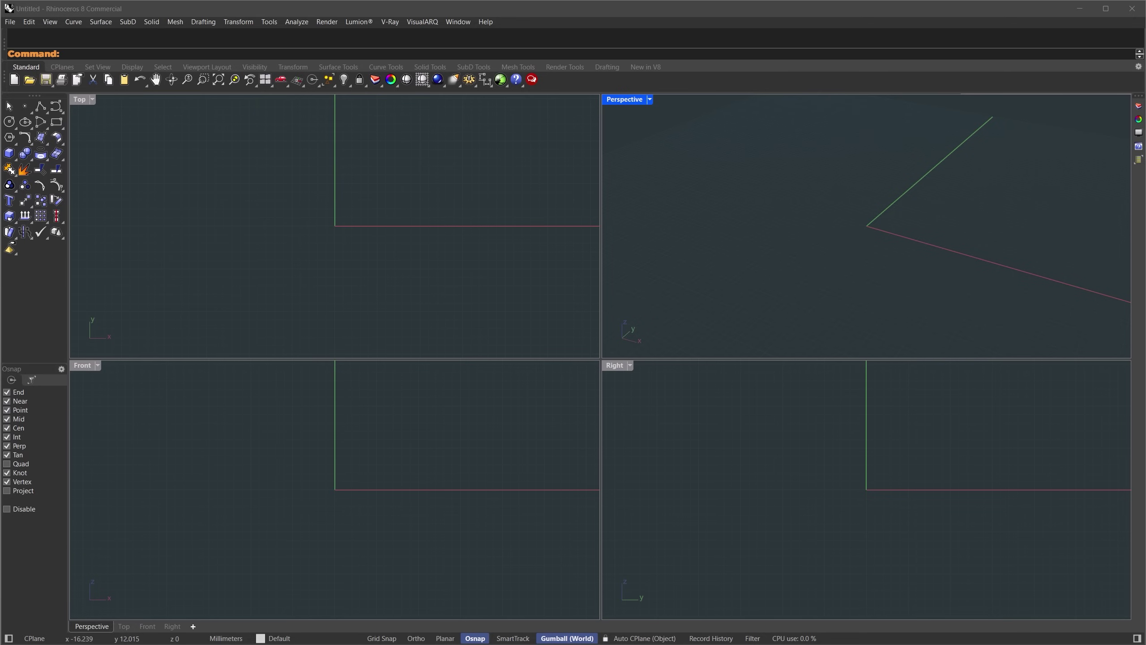
# Maximize the Perspective viewport and zoom in on the origin axes.
pyautogui.doubleClick(628, 102)
pyautogui.keyDown('ctrl'); pyautogui.moveTo(683, 316); pyautogui.dragTo(595, 408, button='right'); pyautogui.keyUp('ctrl')
pyautogui.keyDown('shift'); pyautogui.moveTo(614, 458); pyautogui.dragTo(547, 435, button='right'); pyautogui.keyUp('shift')
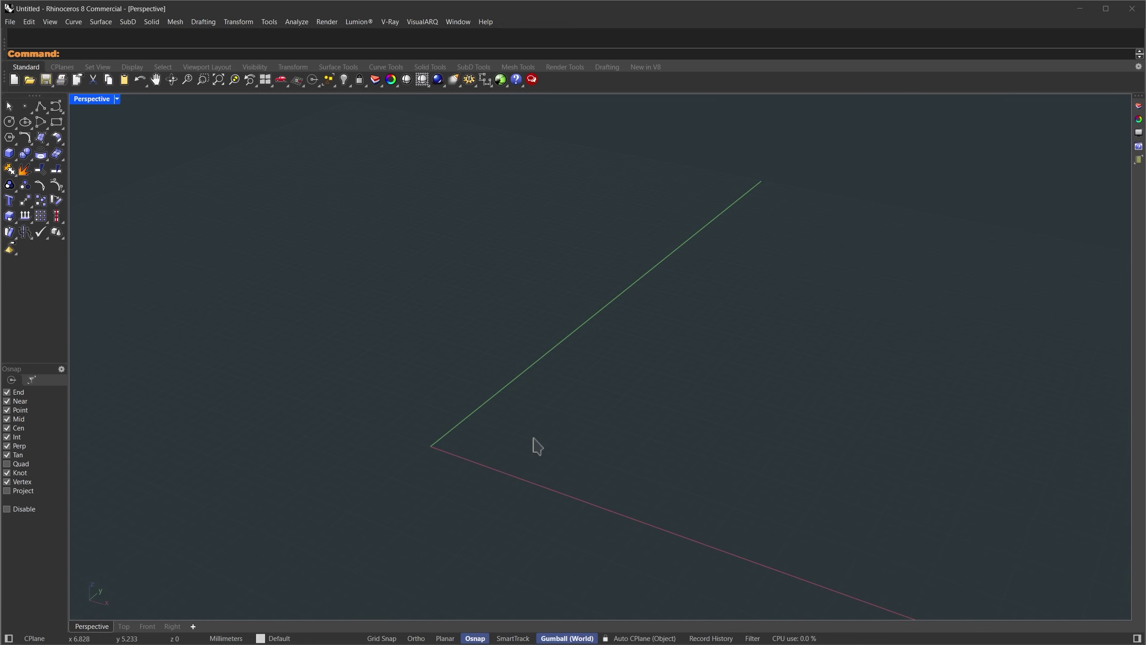
# Draw a box from the origin, 7 long, 24 wide and 5 high.
pyautogui.write('box')
pyautogui.press('Return')
pyautogui.write('0')
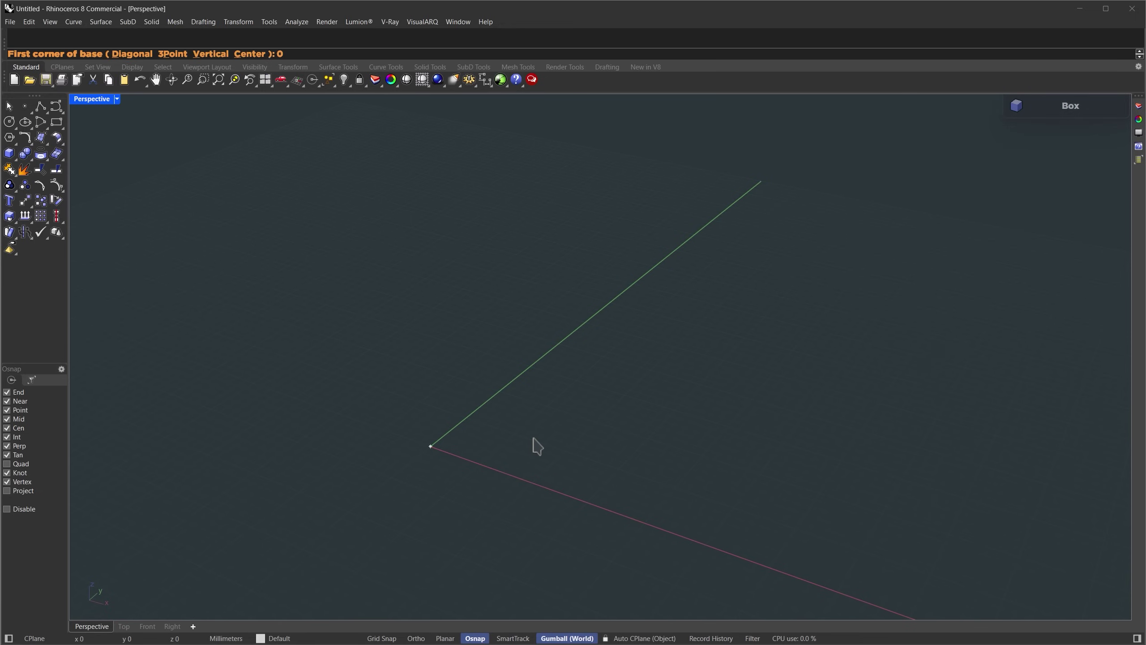
pyautogui.press('Return')
pyautogui.write('7')
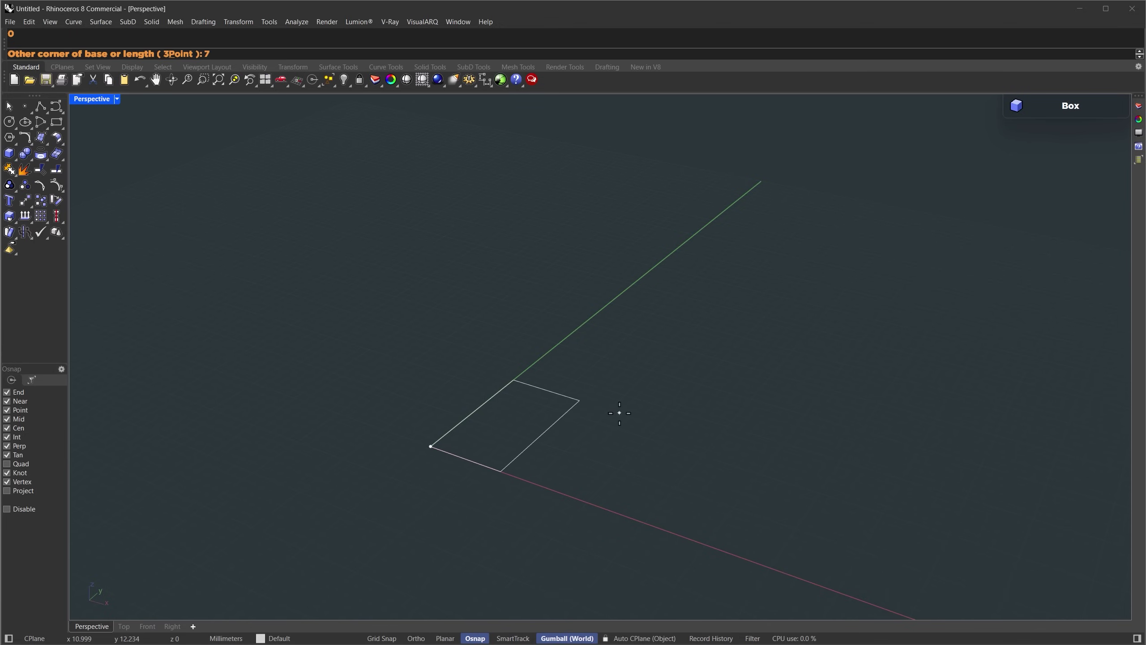
pyautogui.press('Return')
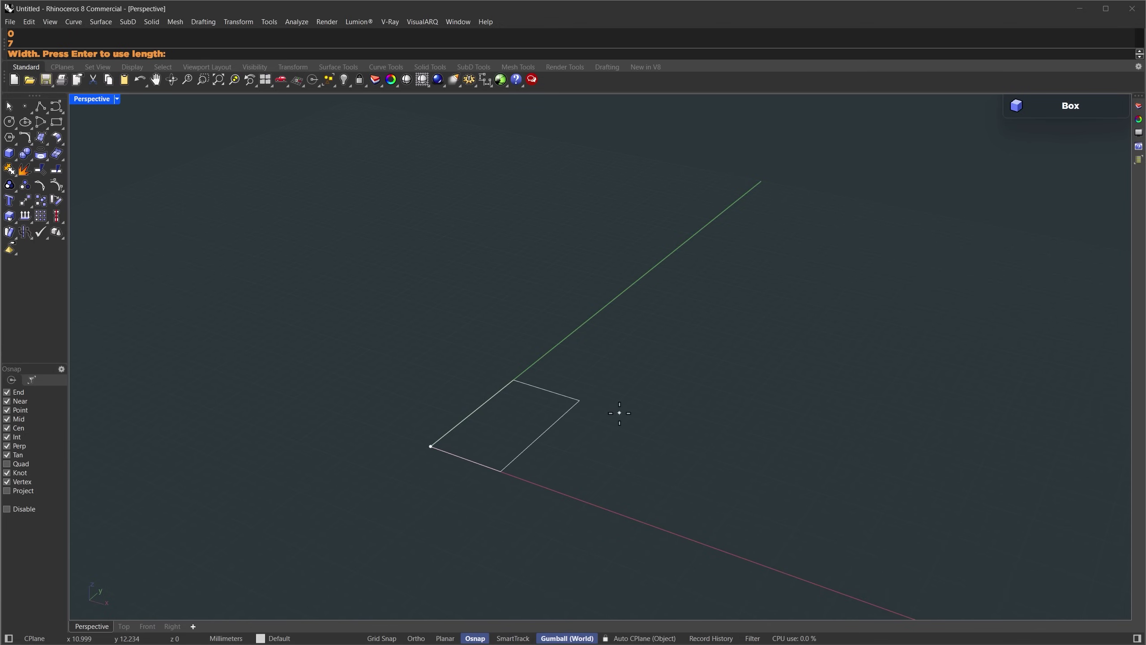
pyautogui.write('24')
pyautogui.press('Return')
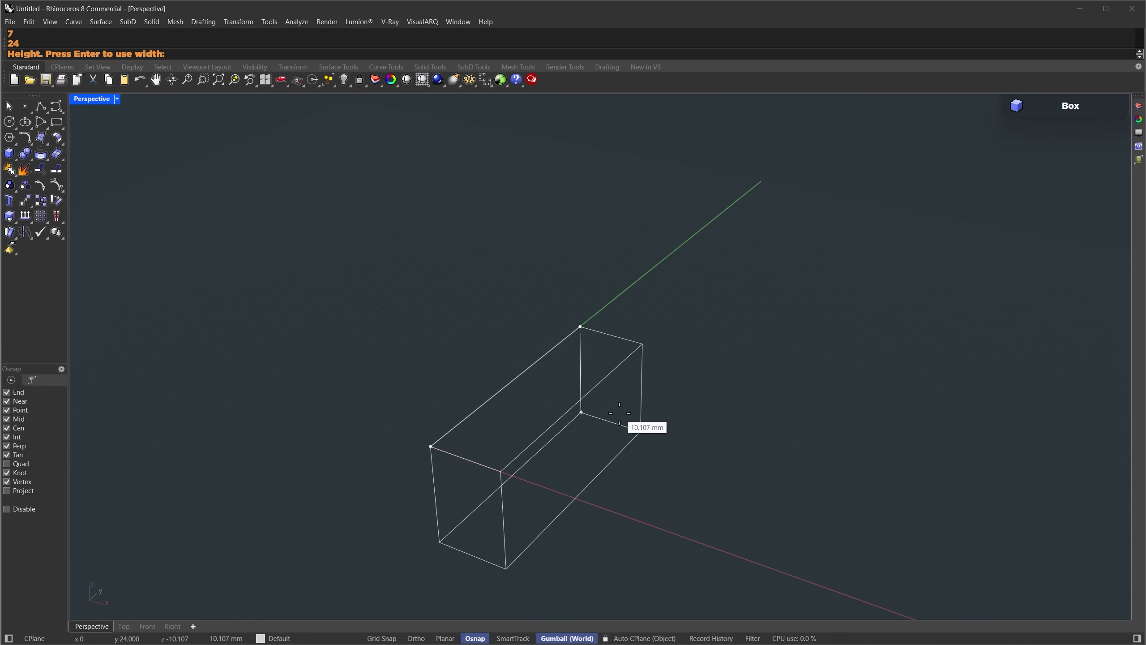
pyautogui.write('5')
pyautogui.press('Return')
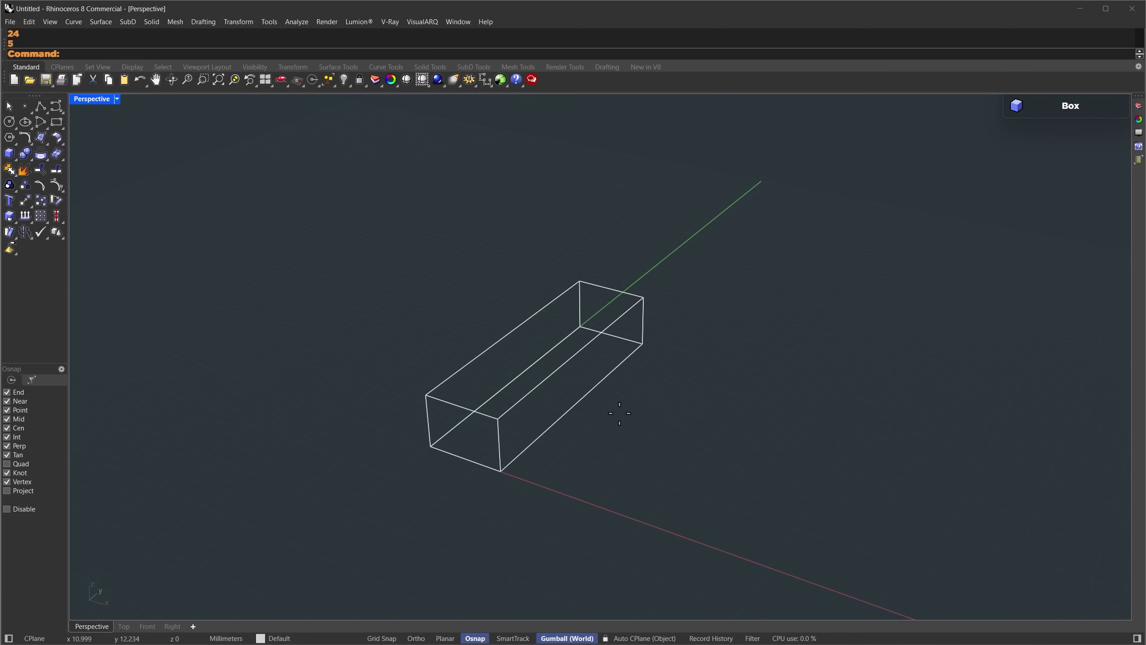
pyautogui.click(117, 99)
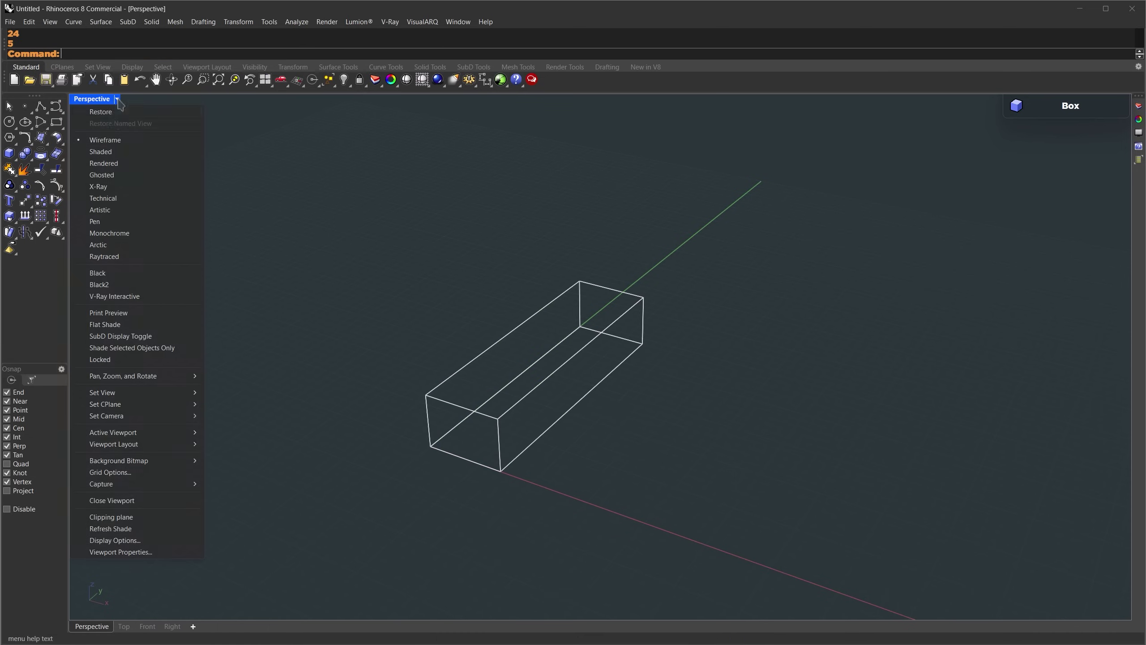
# Show the box shaded and split its top face along the midline between edge midpoints.
pyautogui.click(110, 154)
pyautogui.scroll(3, 468, 333)
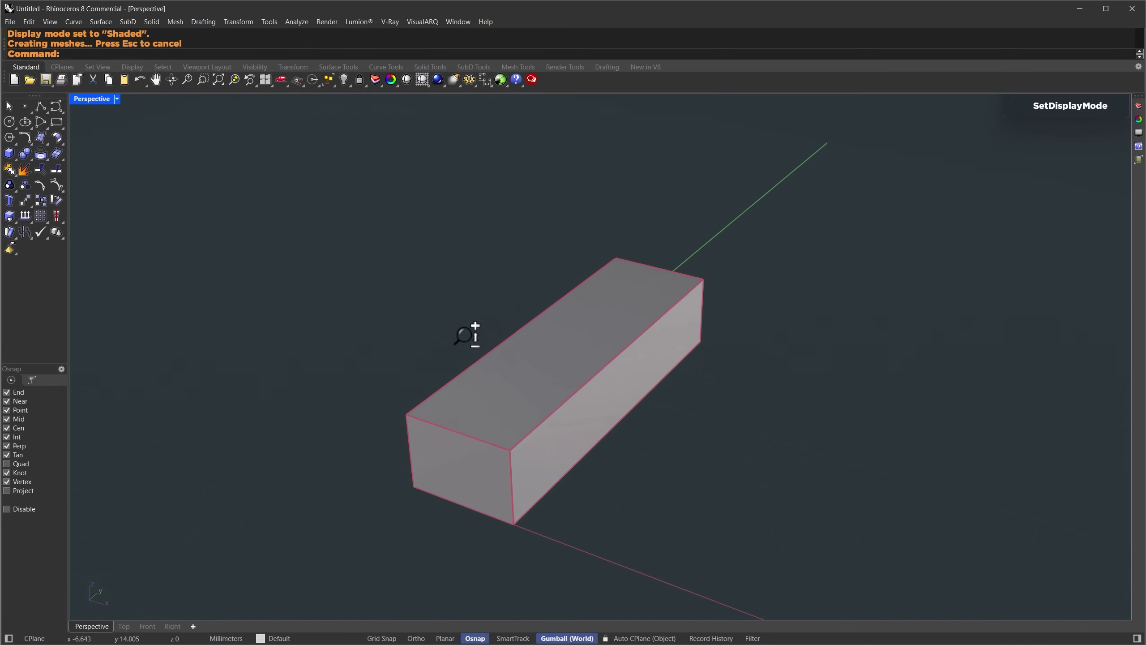
pyautogui.keyDown('shift'); pyautogui.moveTo(468, 336); pyautogui.dragTo(499, 326, button='right'); pyautogui.keyUp('shift')
pyautogui.write('S')
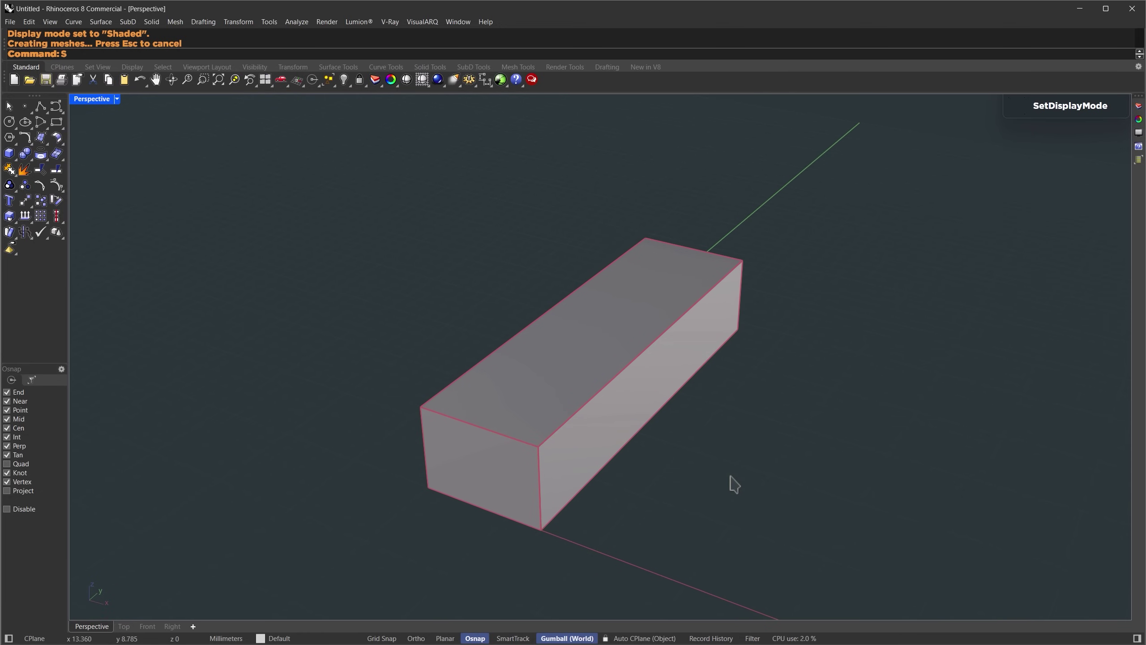
pyautogui.write('plitFace')
pyautogui.press('Return')
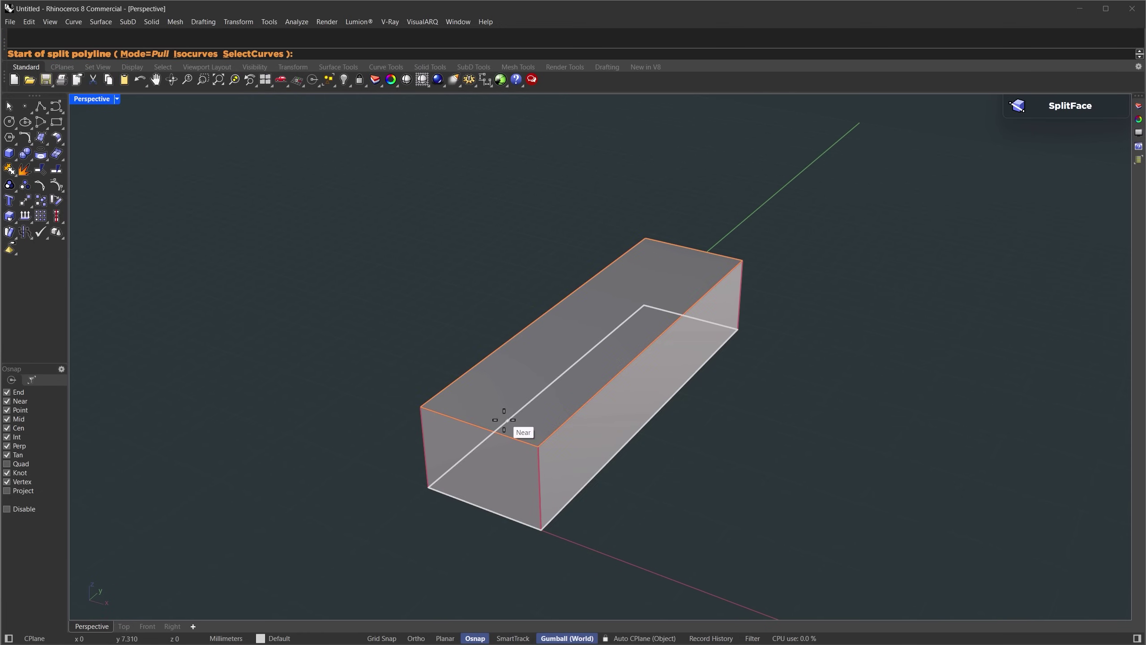
pyautogui.click(483, 427)
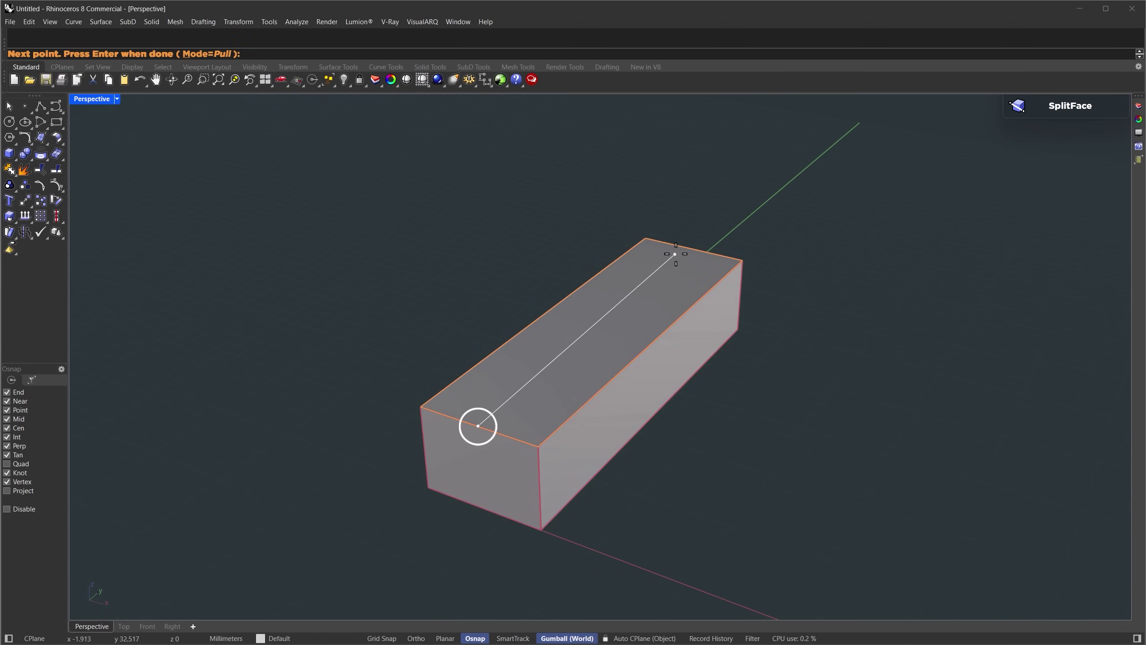
pyautogui.click(695, 249)
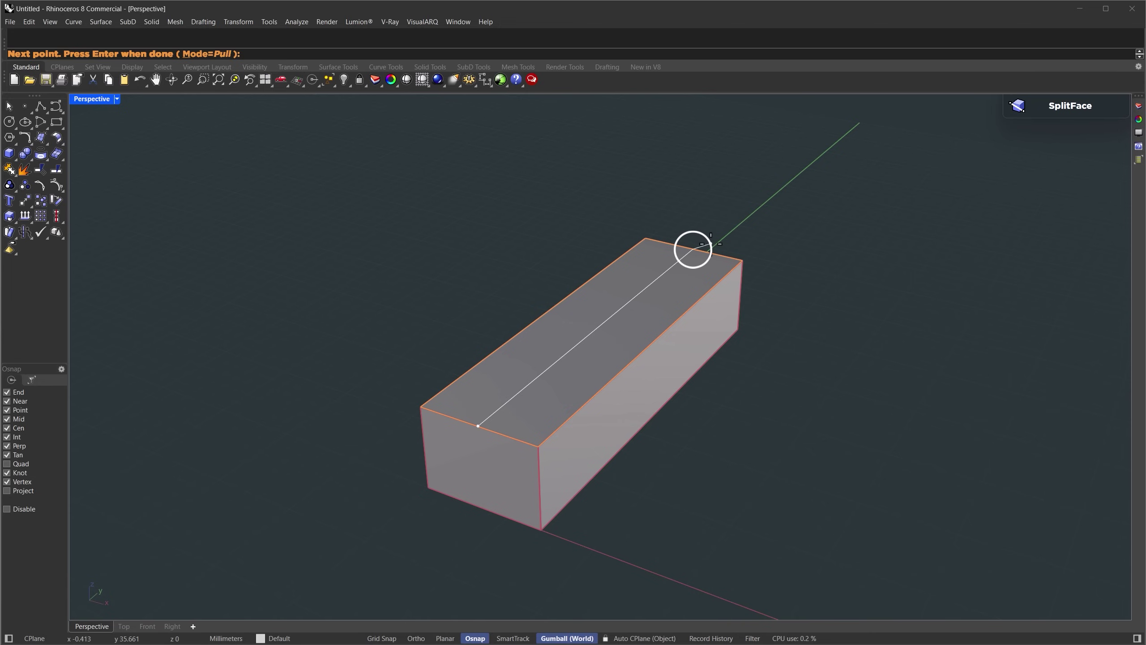
pyautogui.press('Return')
pyautogui.press('Return')
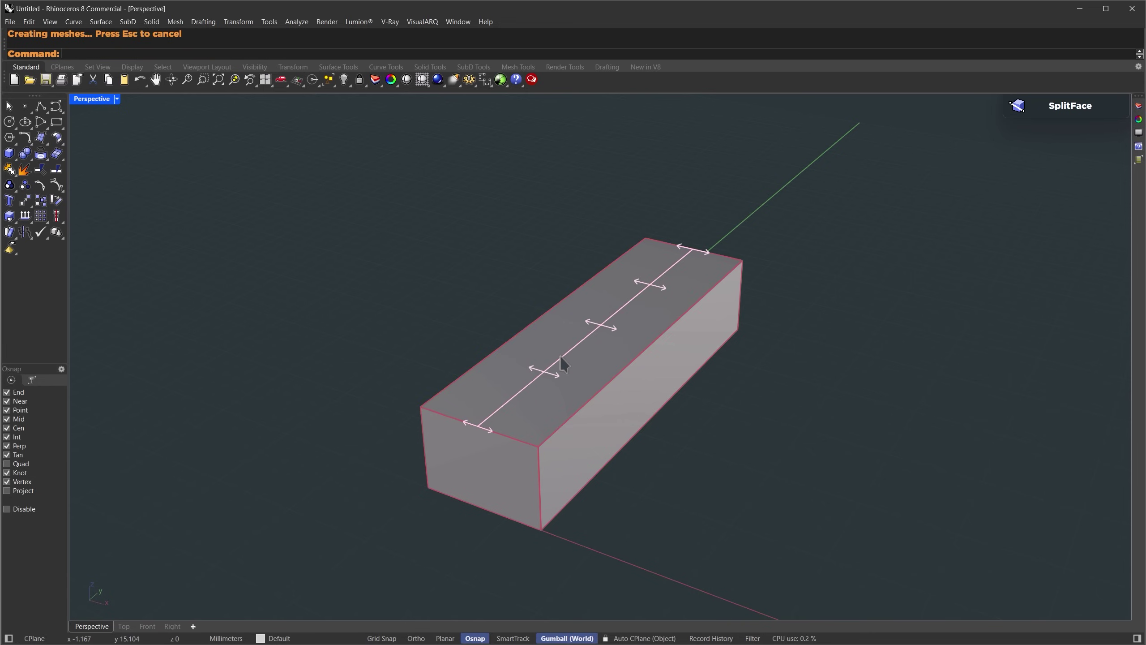
# Raise the new centre edge 5 units with the gumball to form a gable.
pyautogui.keyDown('ctrl'); pyautogui.keyDown('shift'); pyautogui.click(562, 362); pyautogui.keyUp('shift'); pyautogui.keyUp('ctrl')
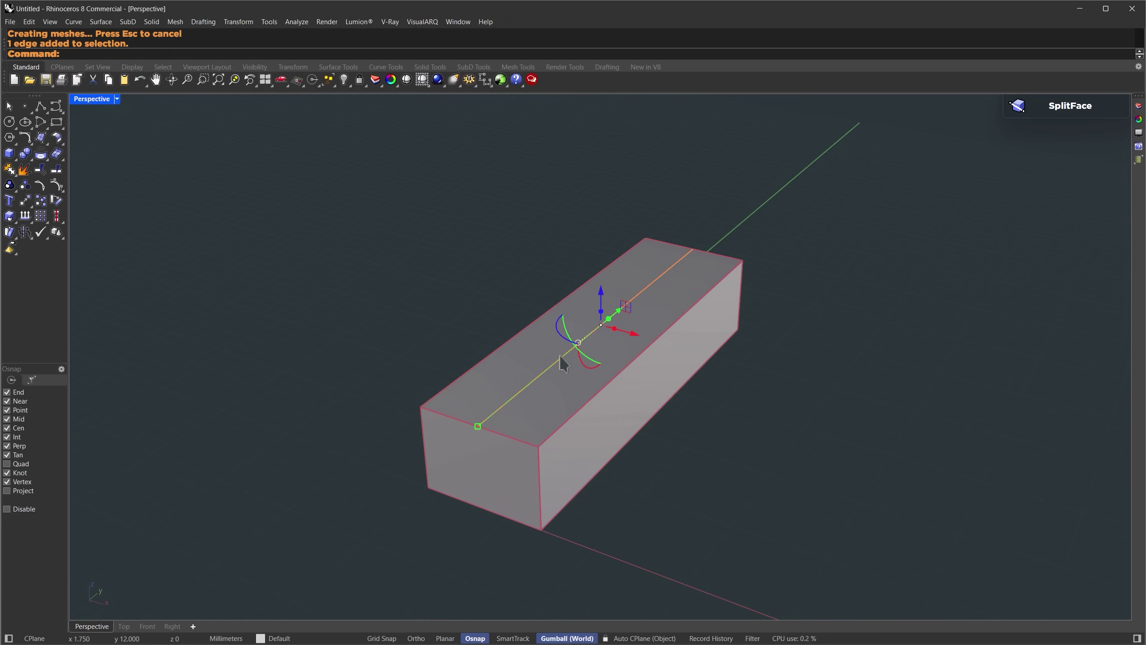
pyautogui.click(614, 315)
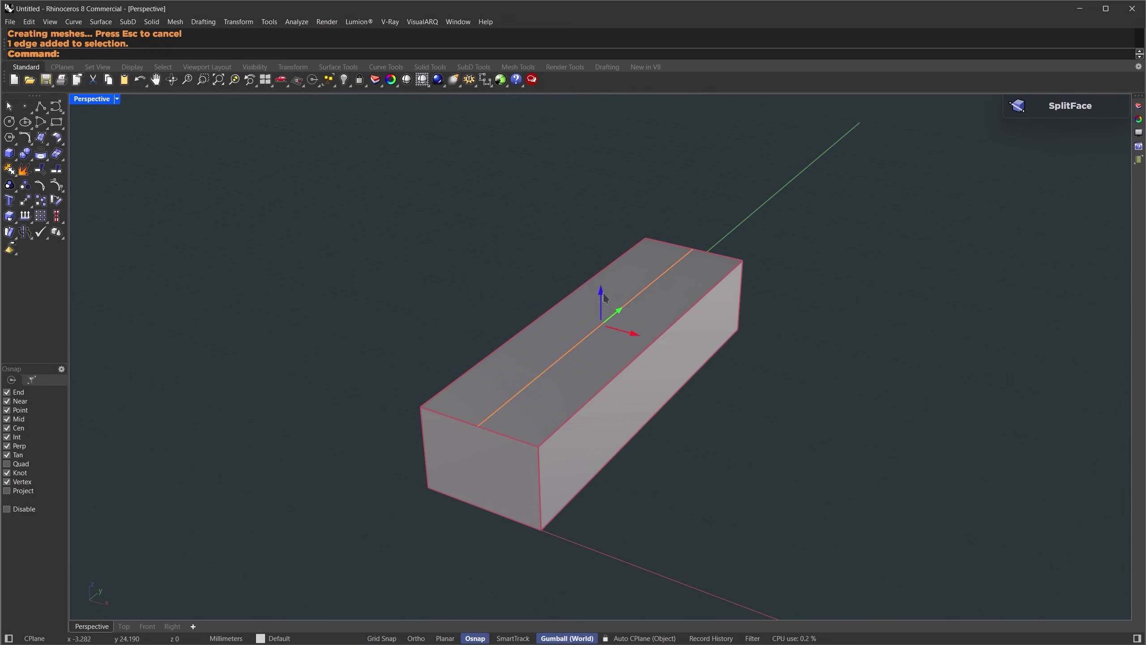
pyautogui.write('5')
pyautogui.press('Return')
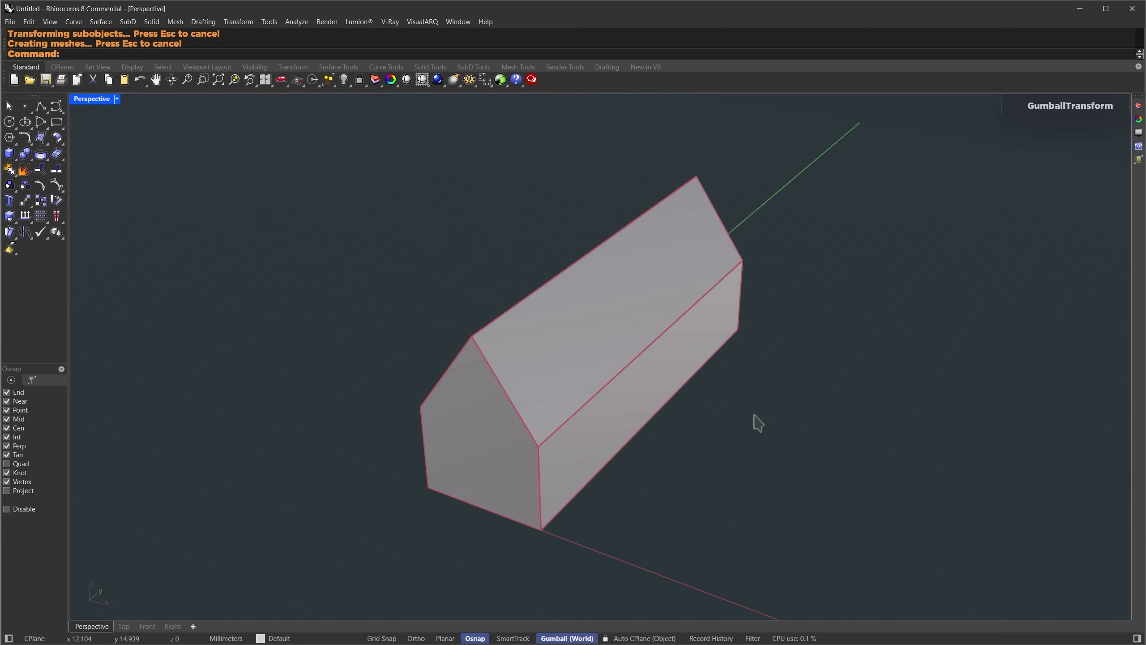
# Chamfer the ridge edge with a distance of 0.6.
pyautogui.write('cha')
pyautogui.press('Return')
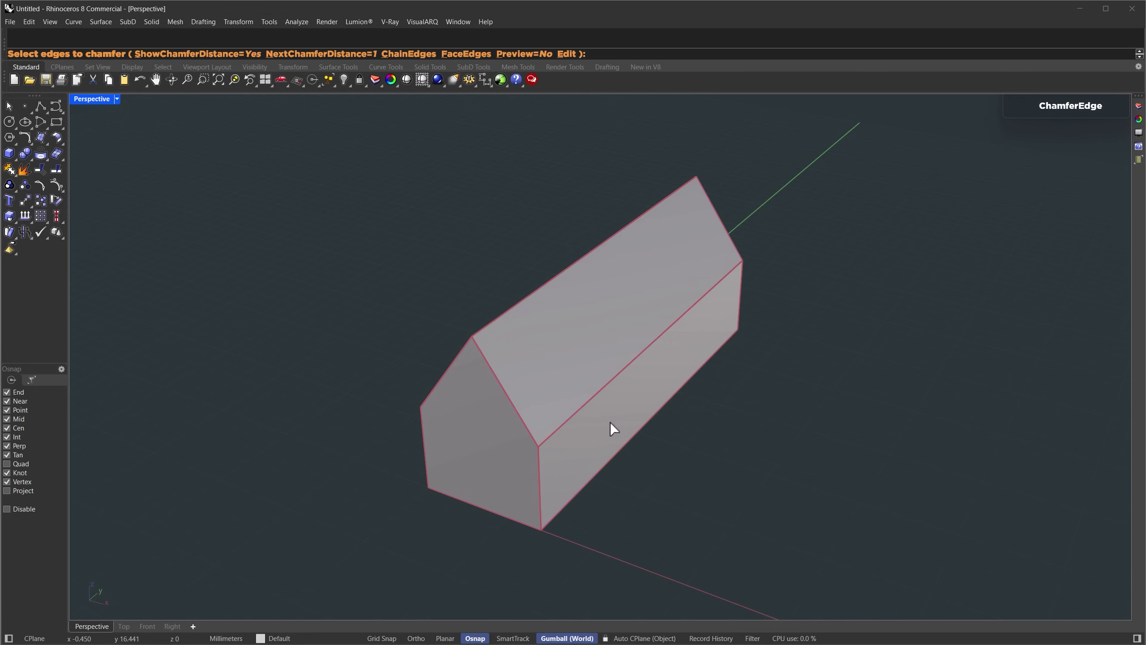
pyautogui.click(311, 54)
pyautogui.write('0.6')
pyautogui.press('Return')
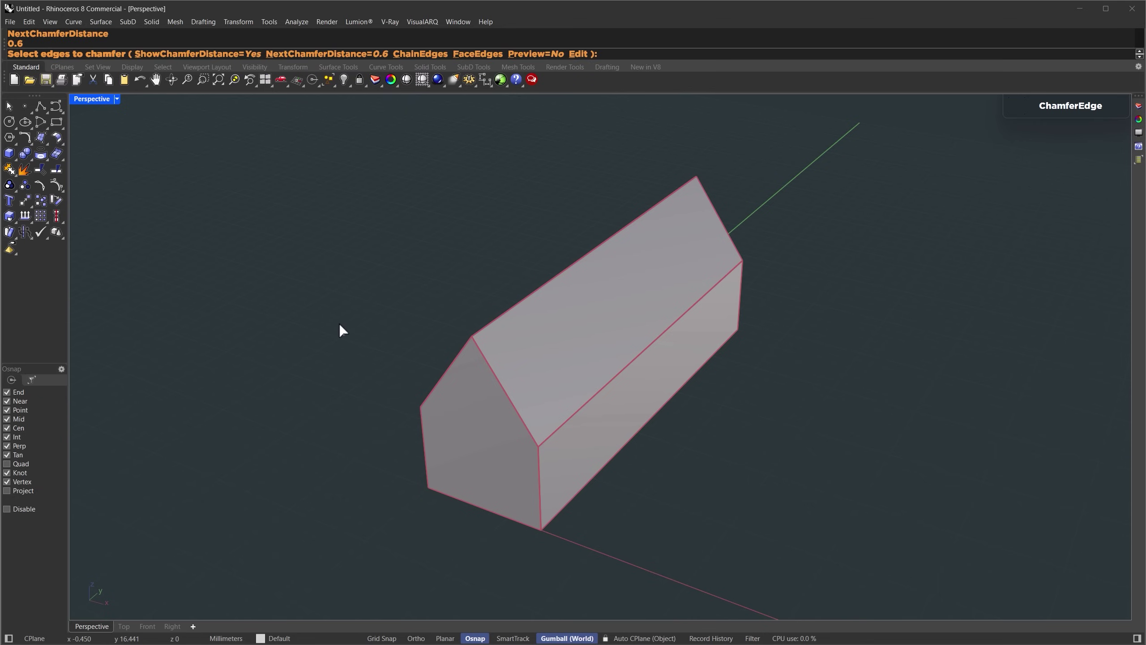
pyautogui.click(542, 284)
pyautogui.press('Return')
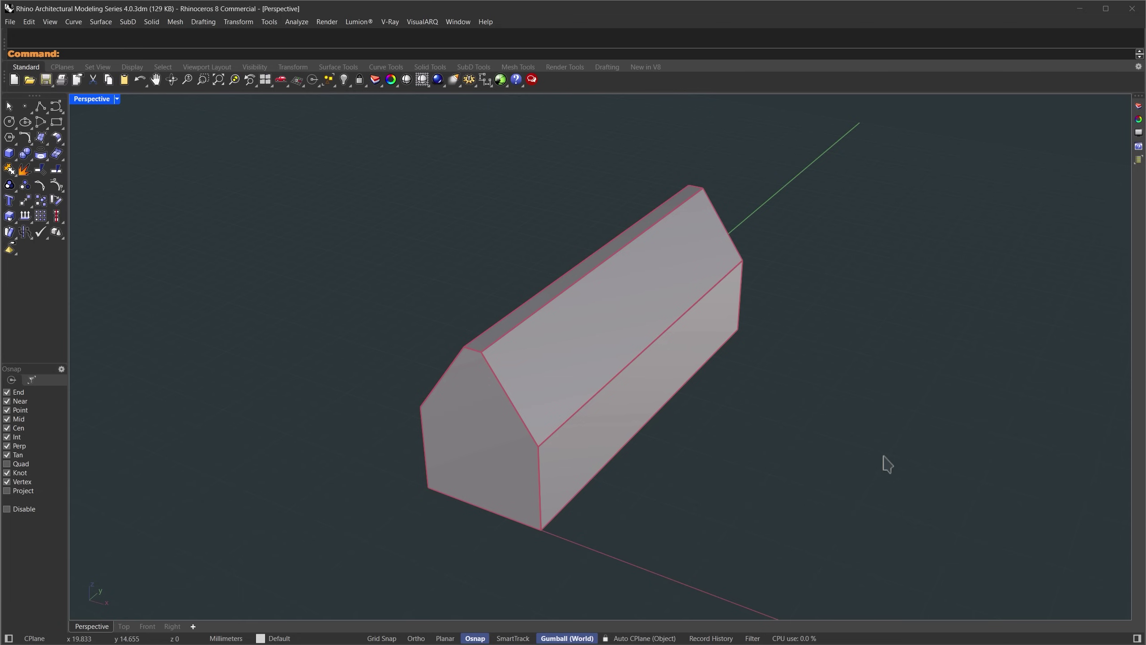
# Extract both roof slopes from the house with ExtractSrf set to Copy=No.
pyautogui.write('ExtractSrf')
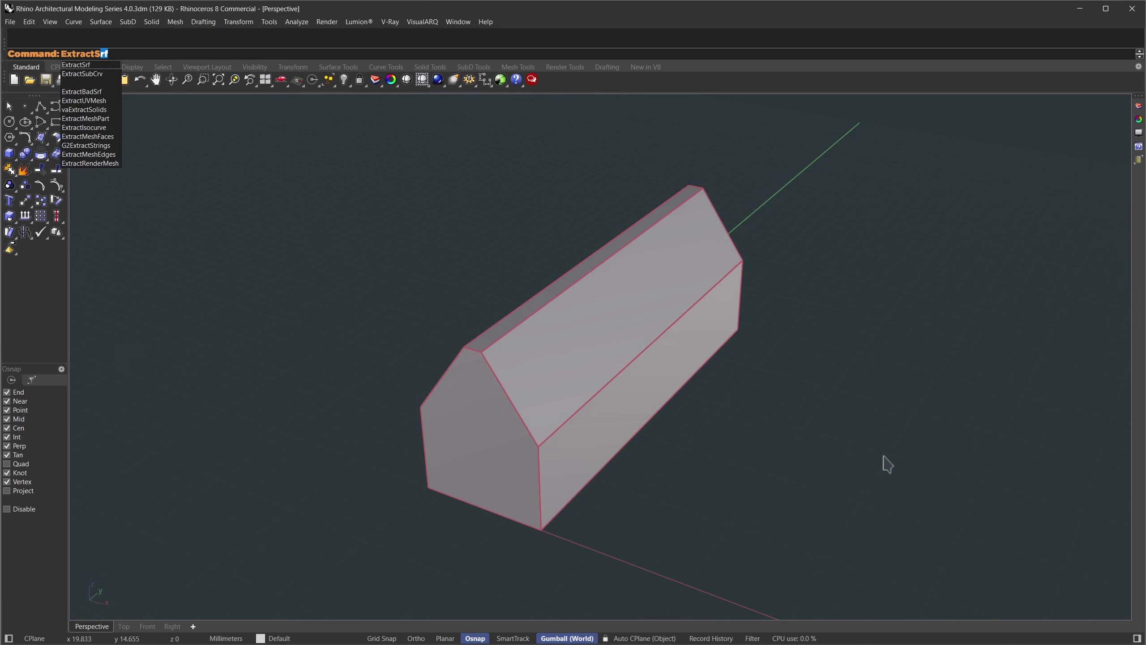
pyautogui.press('Return')
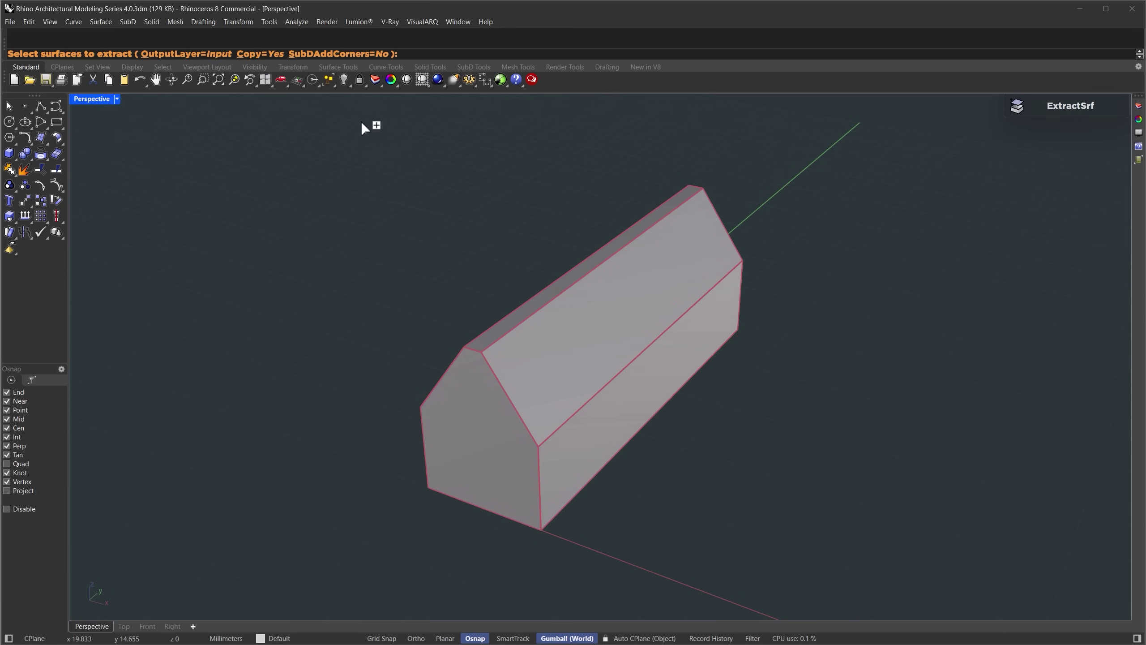
pyautogui.click(261, 54)
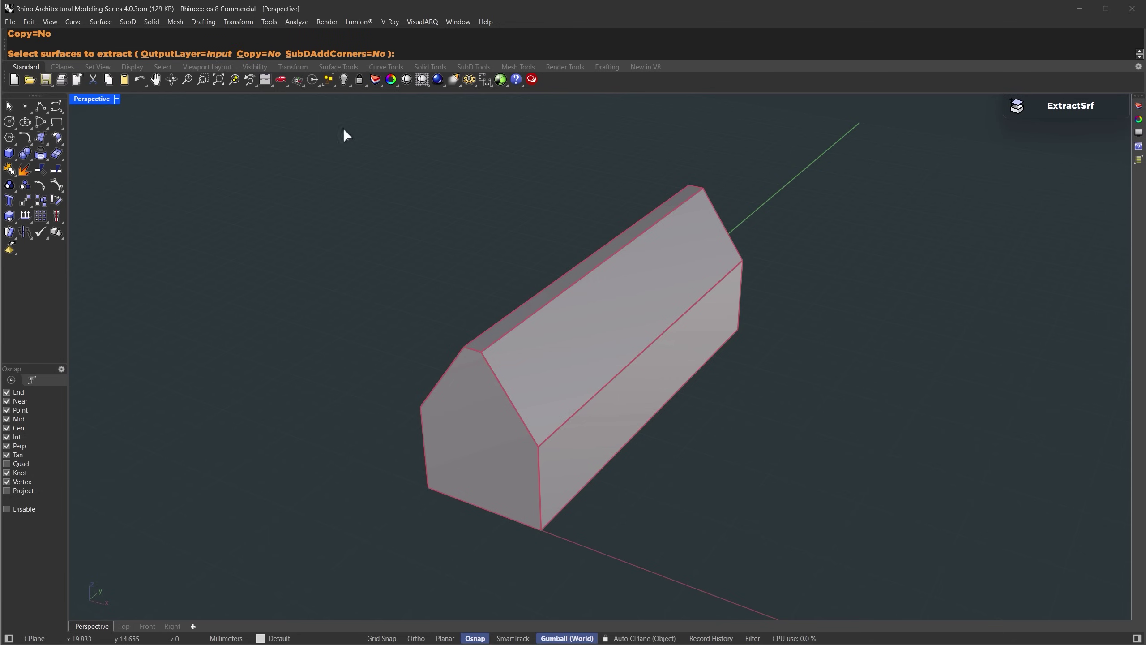
pyautogui.click(566, 363)
pyautogui.click(500, 330)
pyautogui.moveTo(500, 330); pyautogui.dragTo(569, 361, button='right')
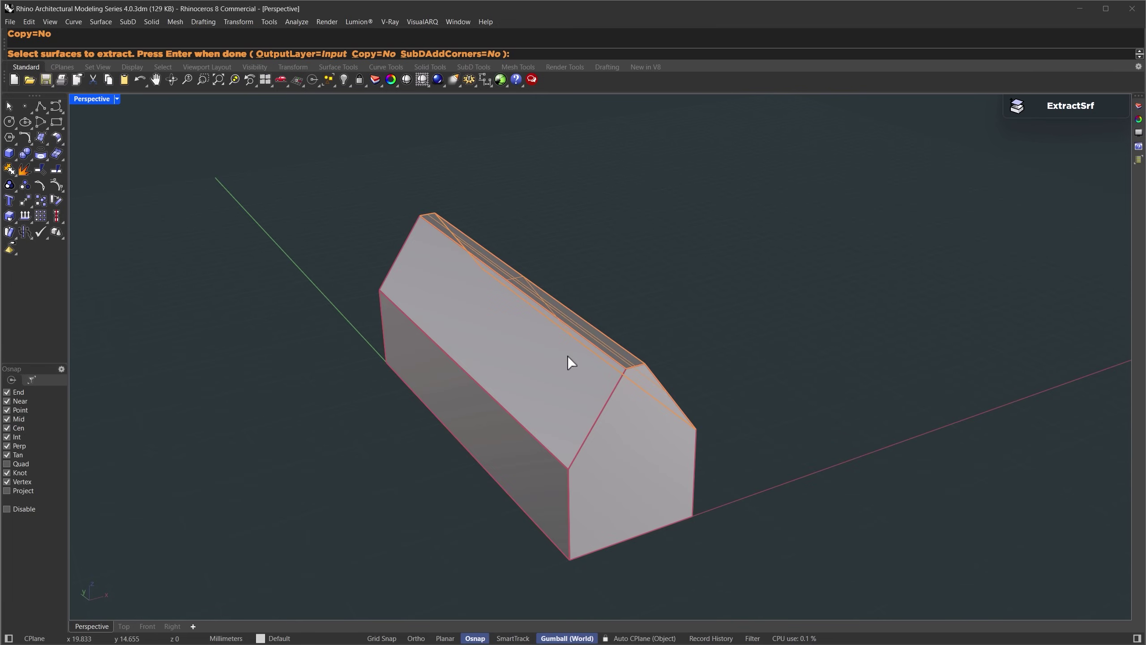
pyautogui.press('Return')
pyautogui.scroll(4, 545, 393)
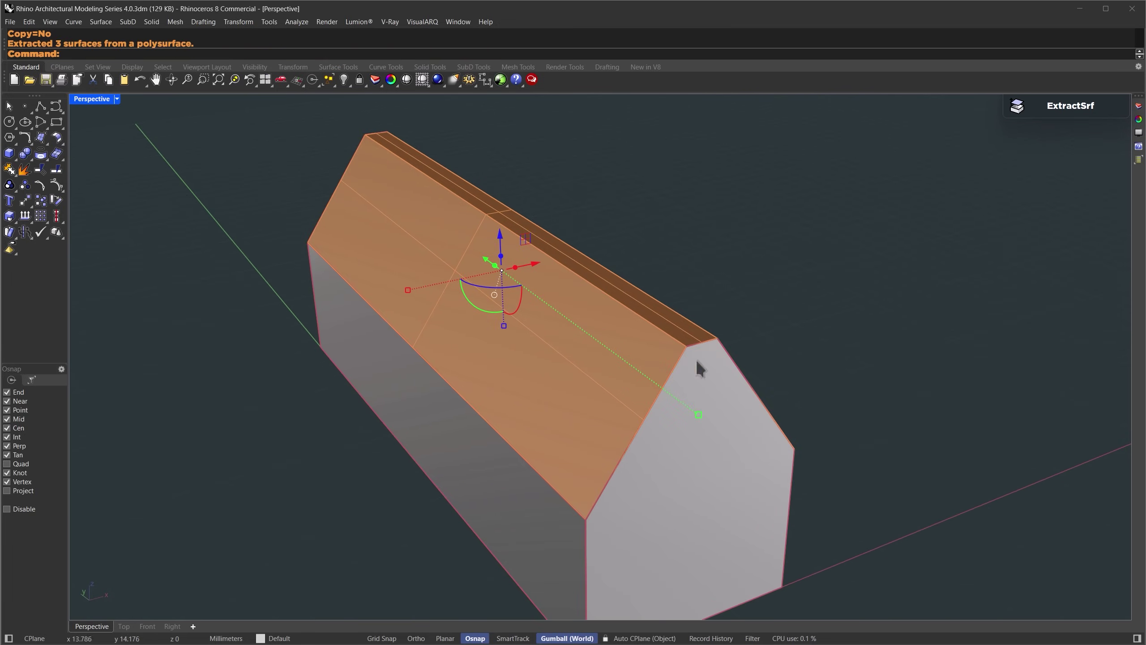
pyautogui.click(828, 312)
# Stretch the first roof slope by 7.4 with Scale1D from ridge corner to eave corner.
pyautogui.write('Scale1D')
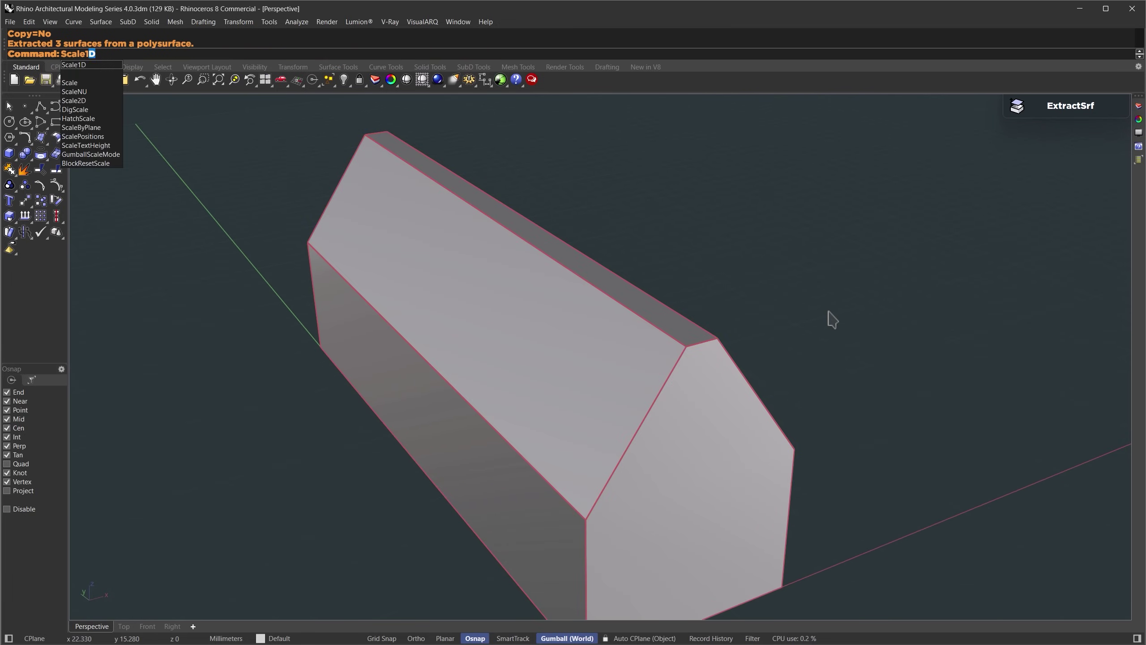
pyautogui.press('Return')
pyautogui.click(573, 392)
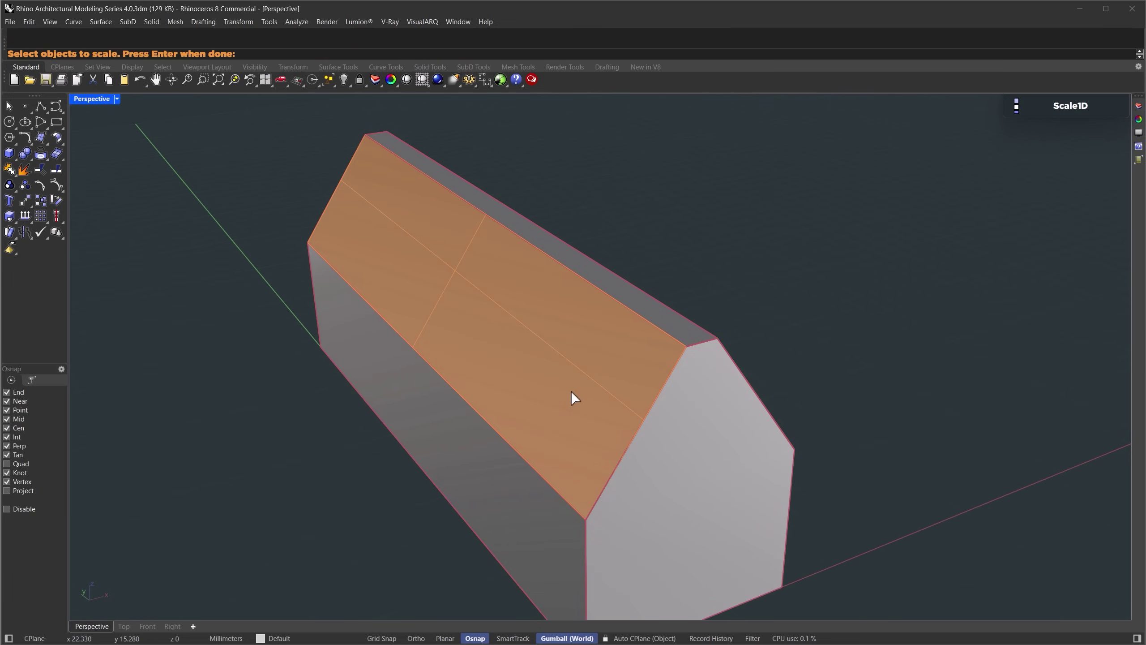
pyautogui.press('Return')
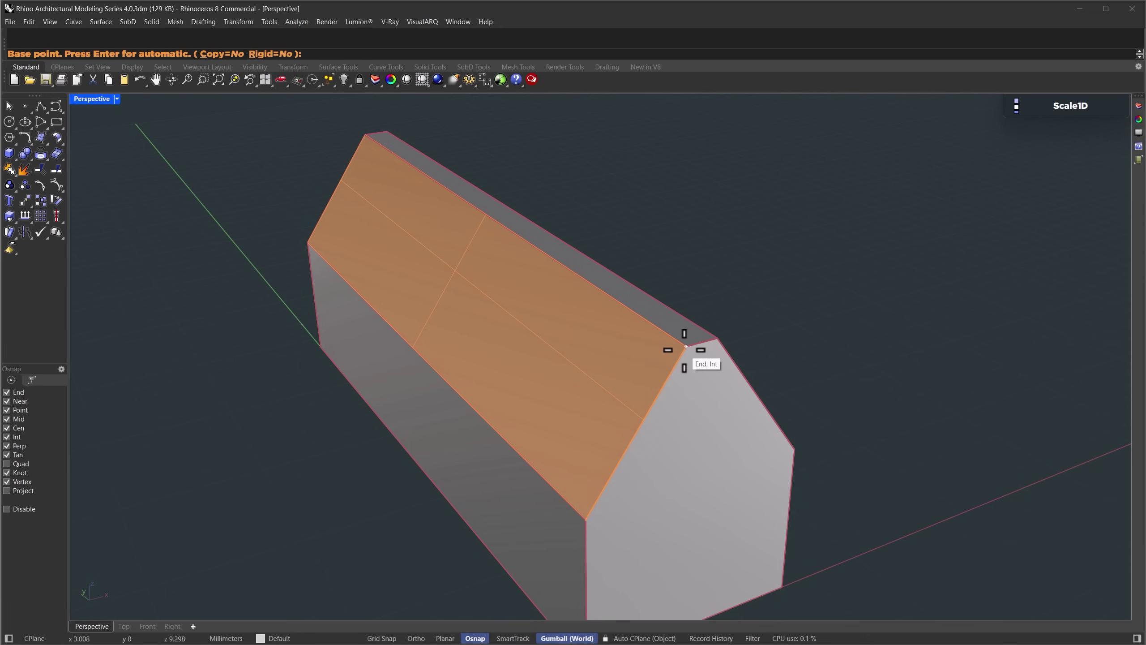
pyautogui.click(686, 346)
pyautogui.click(587, 523)
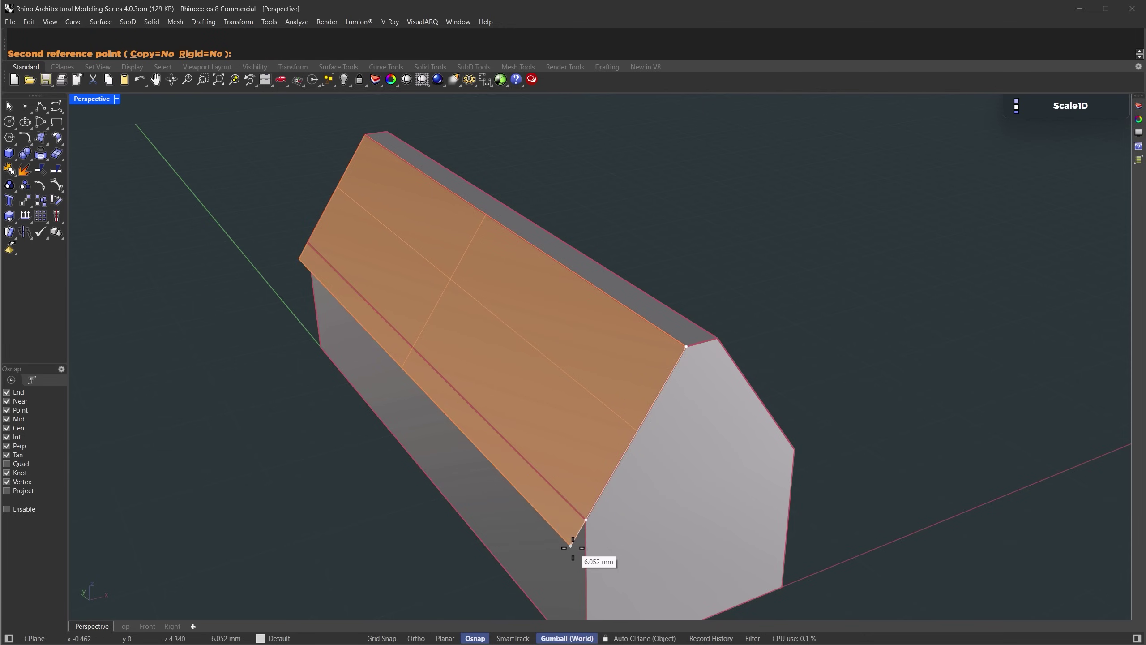
pyautogui.write('7.4')
pyautogui.press('Return')
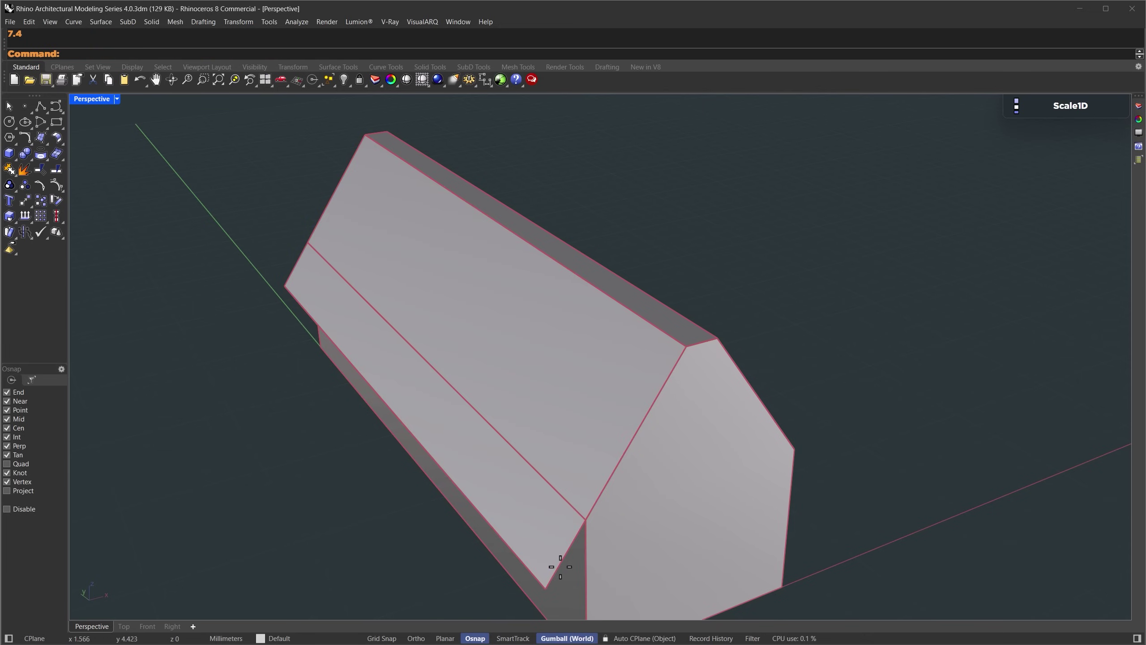
# Stretch the second roof slope by 7.4 the same way, from ridge to eave.
pyautogui.moveTo(561, 576); pyautogui.dragTo(642, 440, button='right')
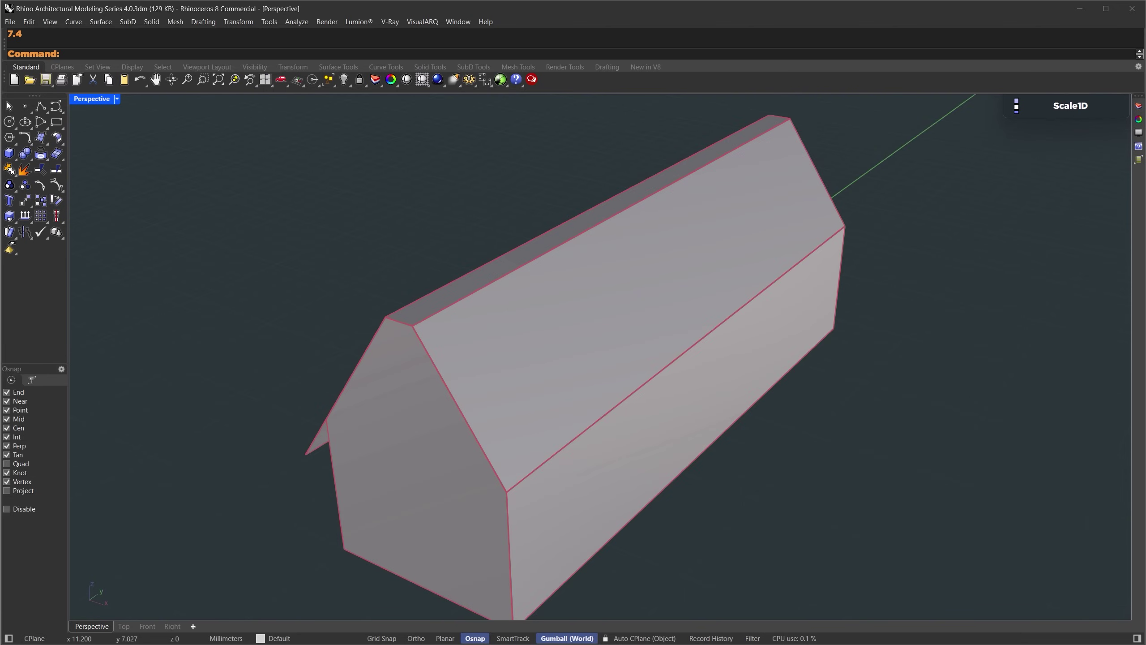
pyautogui.keyDown('ctrl'); pyautogui.keyDown('shift'); pyautogui.click(512, 403); pyautogui.keyUp('shift'); pyautogui.keyUp('ctrl')
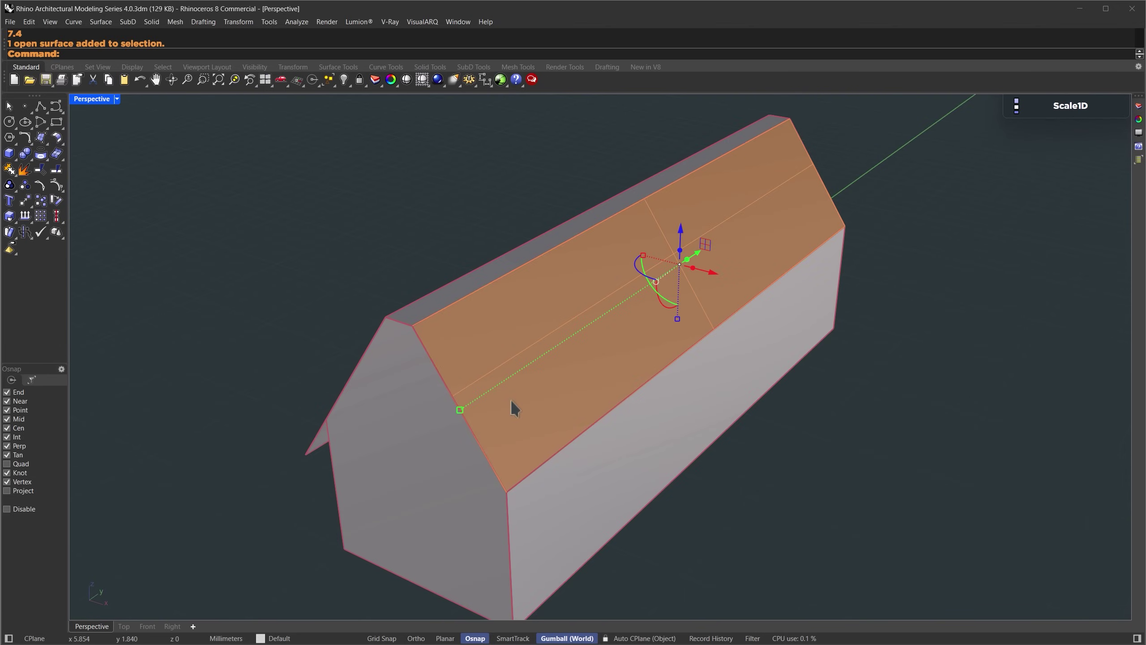
pyautogui.press('Return')
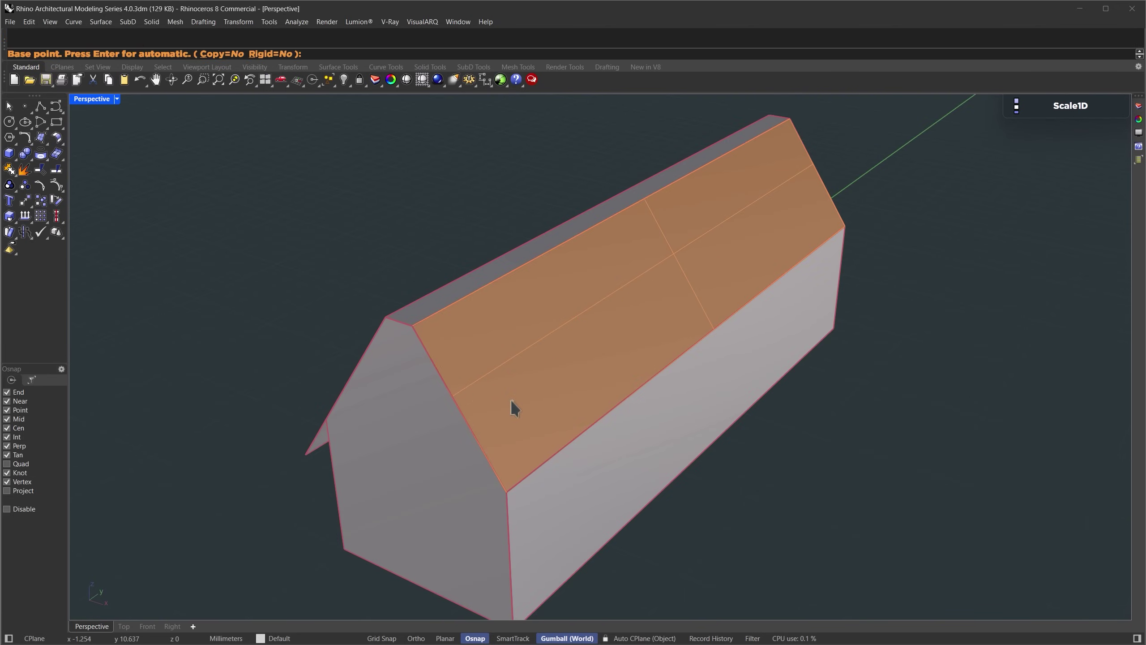
pyautogui.click(412, 325)
pyautogui.click(506, 491)
pyautogui.write('7.4')
pyautogui.press('Return')
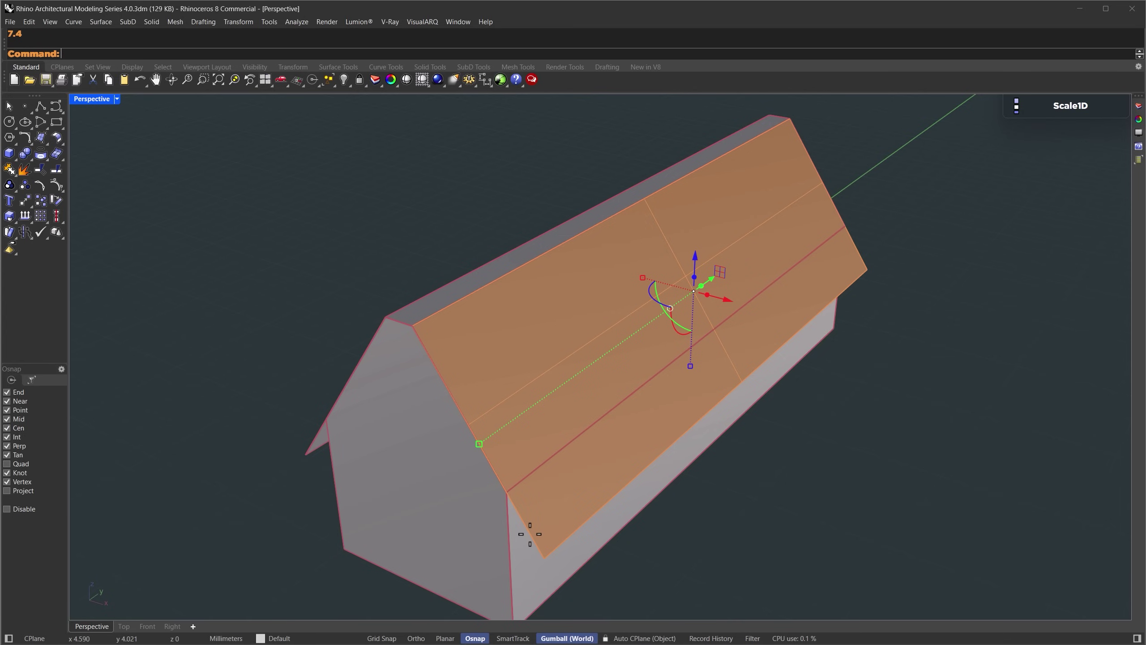
pyautogui.press('Escape')
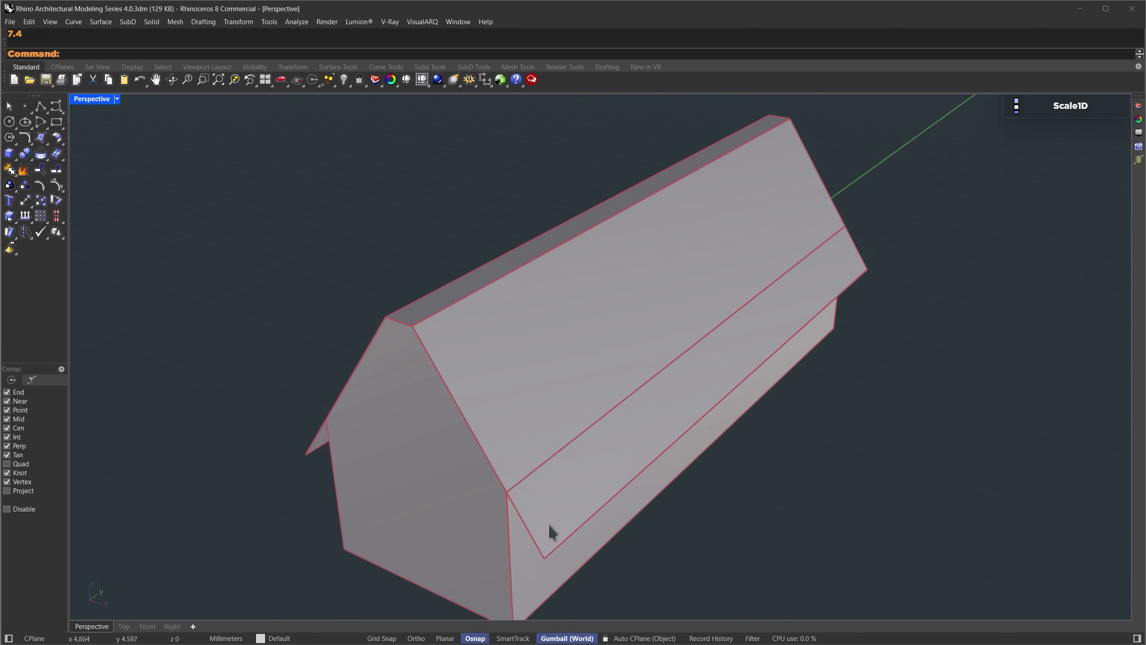
pyautogui.scroll(-3, 611, 420)
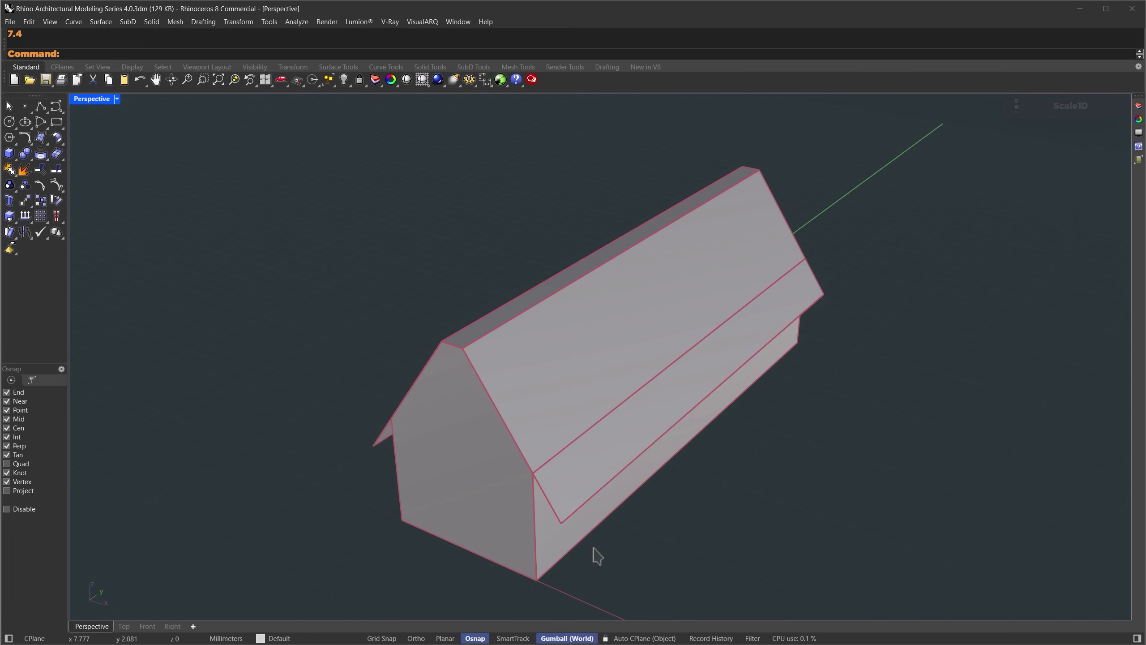
pyautogui.keyDown('shift'); pyautogui.moveTo(596, 537); pyautogui.dragTo(630, 528, button='right'); pyautogui.keyUp('shift')
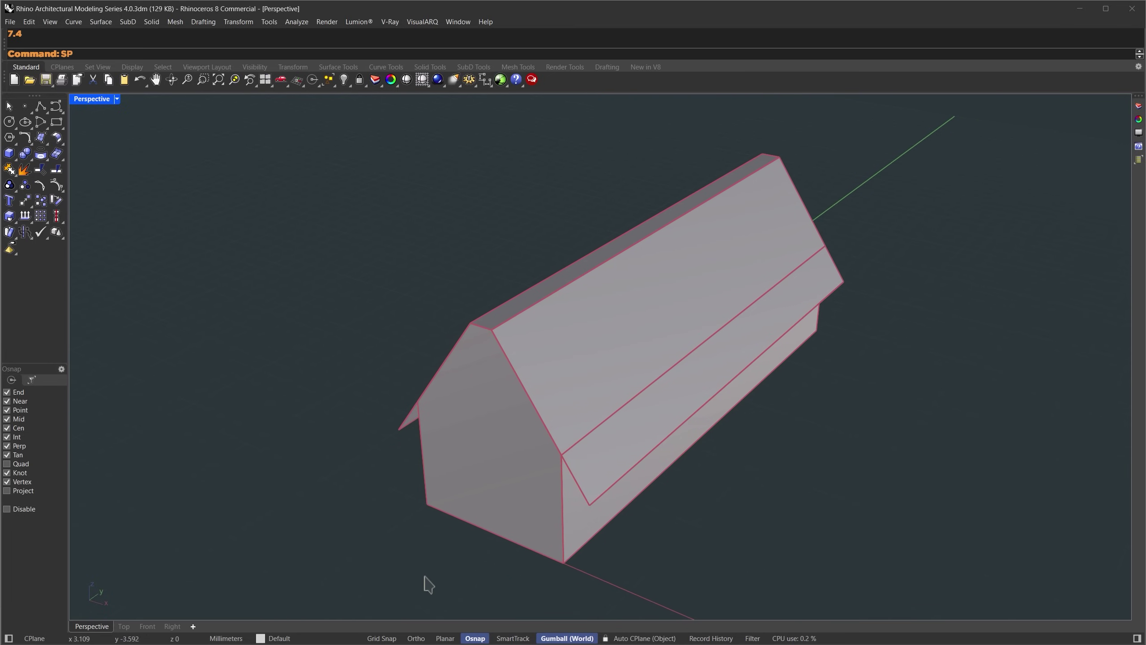
# Split the gable end face with a line from its left eave corner to its right eave corner.
pyautogui.write('litFace')
pyautogui.press('Return')
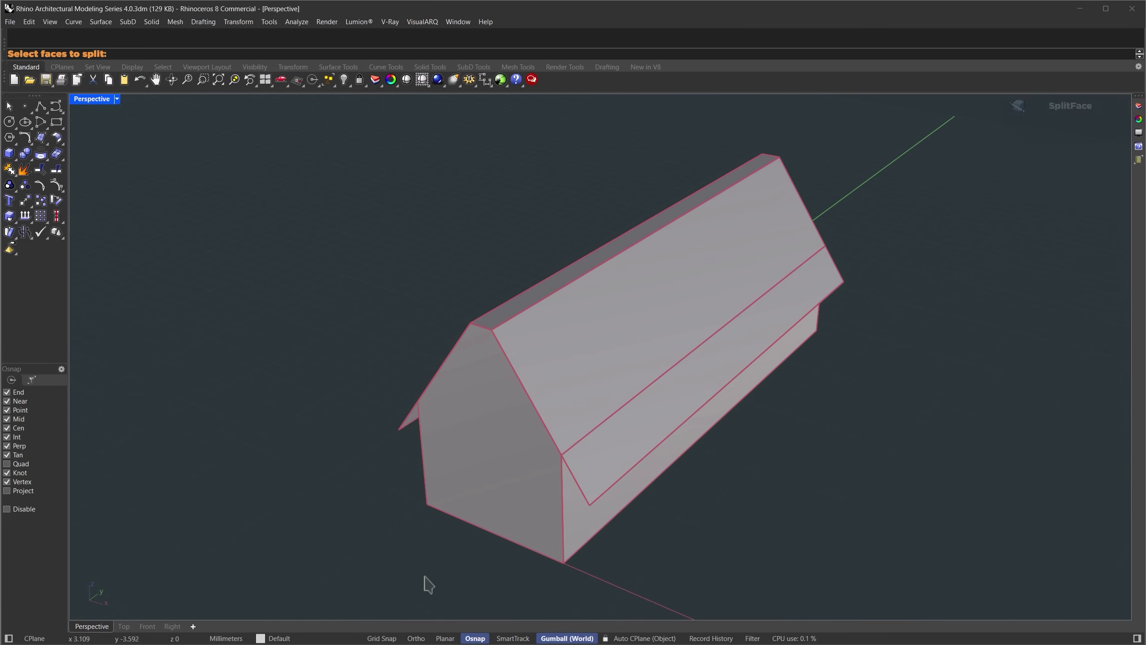
pyautogui.click(477, 440)
pyautogui.press('Return')
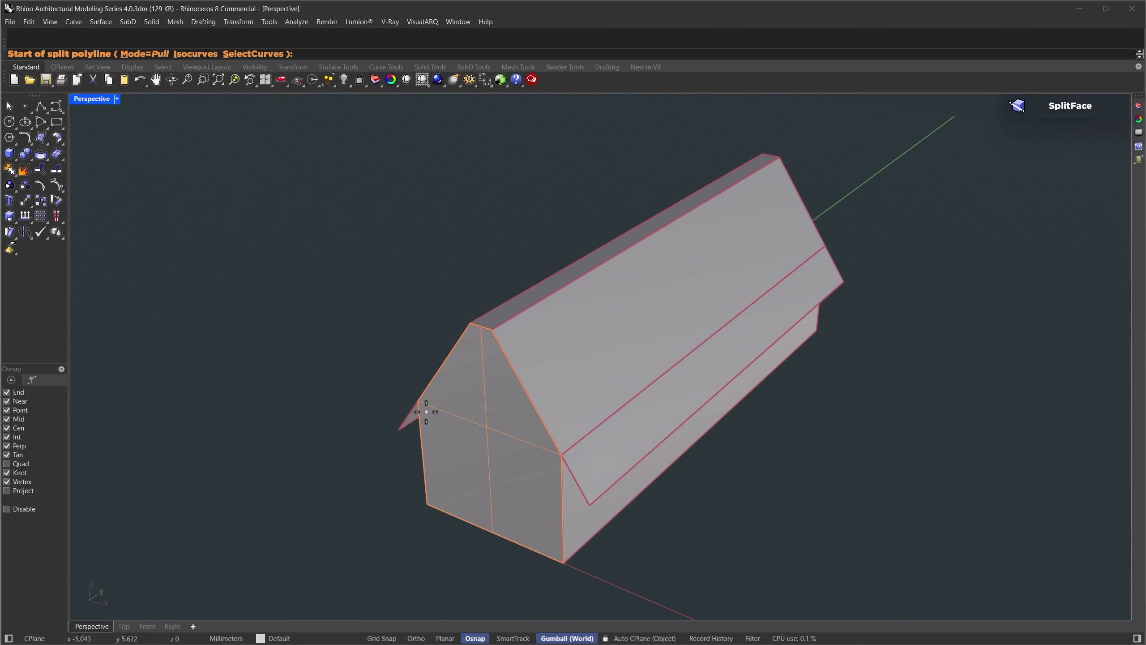
pyautogui.click(418, 401)
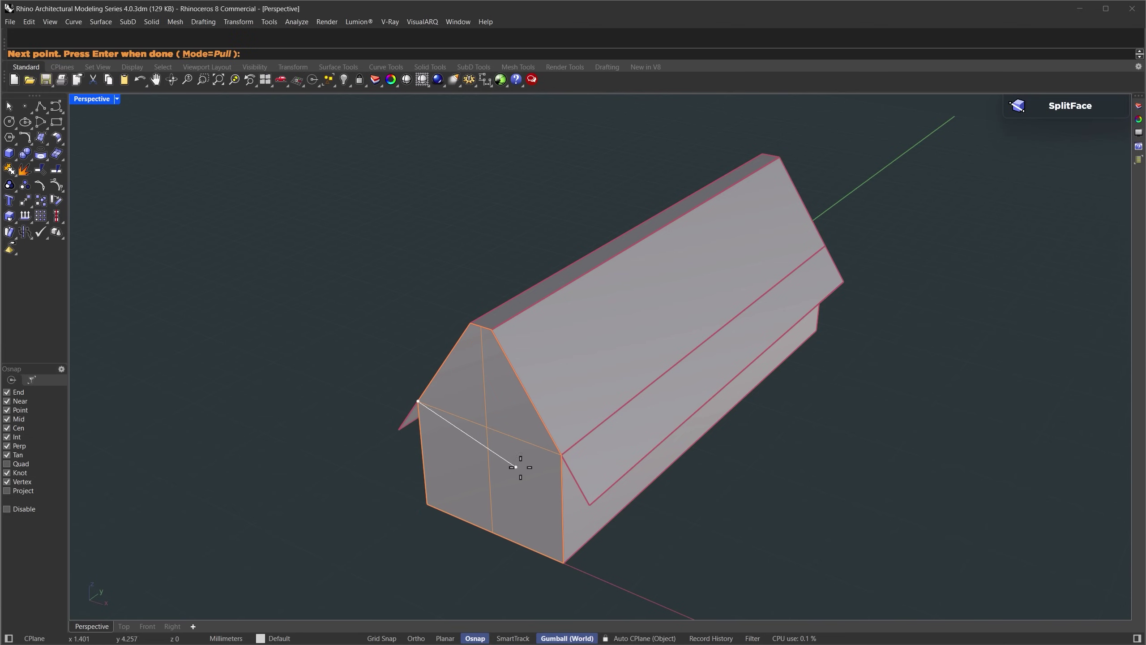
pyautogui.click(562, 455)
pyautogui.press('Return')
pyautogui.scroll(3, 435, 496)
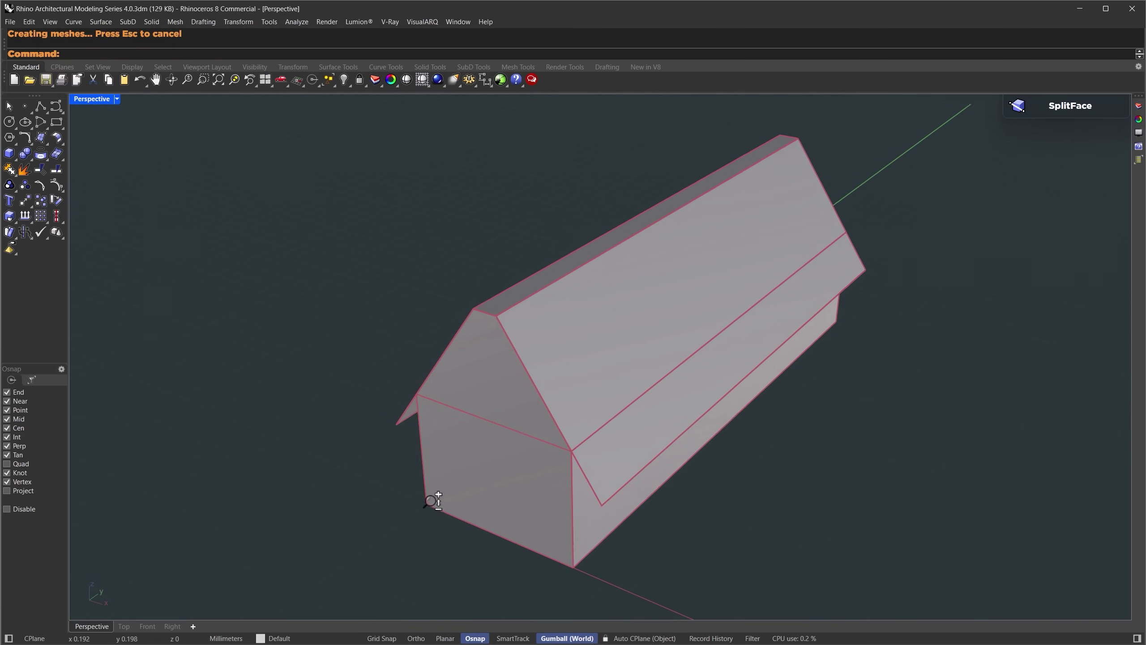
pyautogui.moveTo(431, 485); pyautogui.dragTo(460, 468, button='right')
# Inset the gable triangle and lower front wall faces by 0.2.
pyautogui.write('Inset')
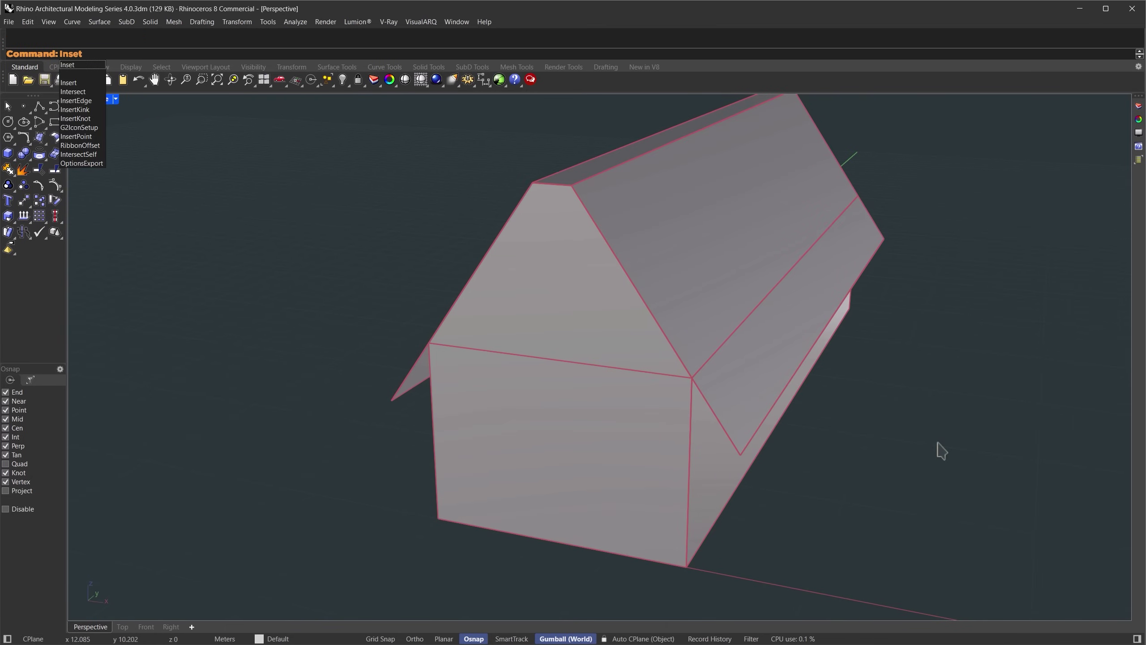
pyautogui.press('Return')
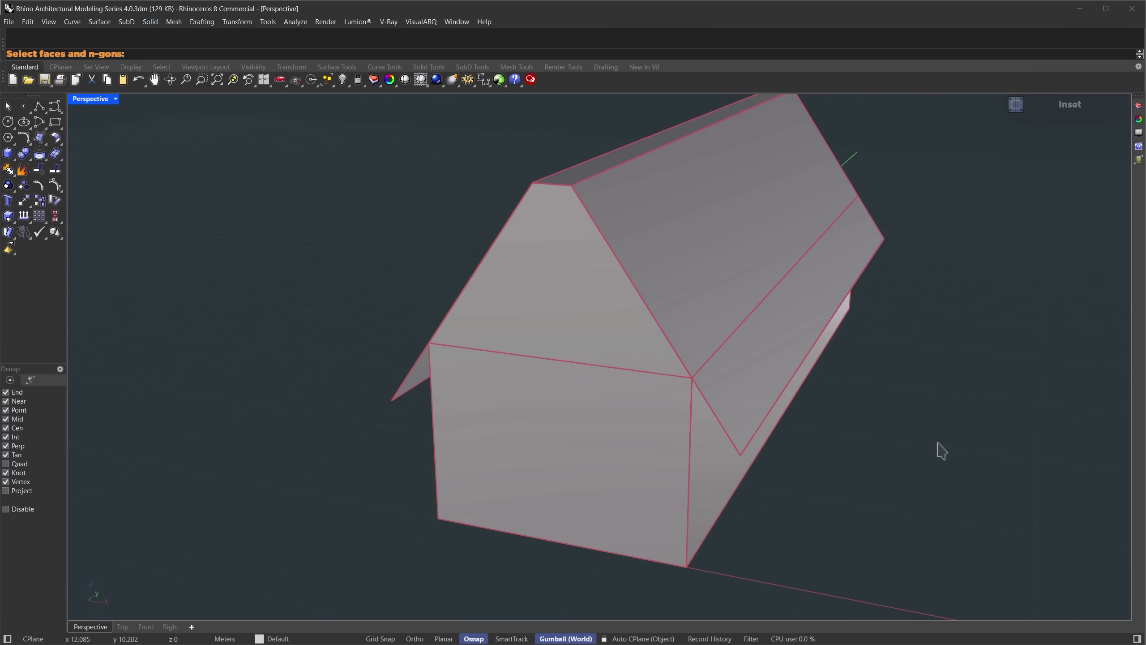
pyautogui.click(539, 333)
pyautogui.click(539, 426)
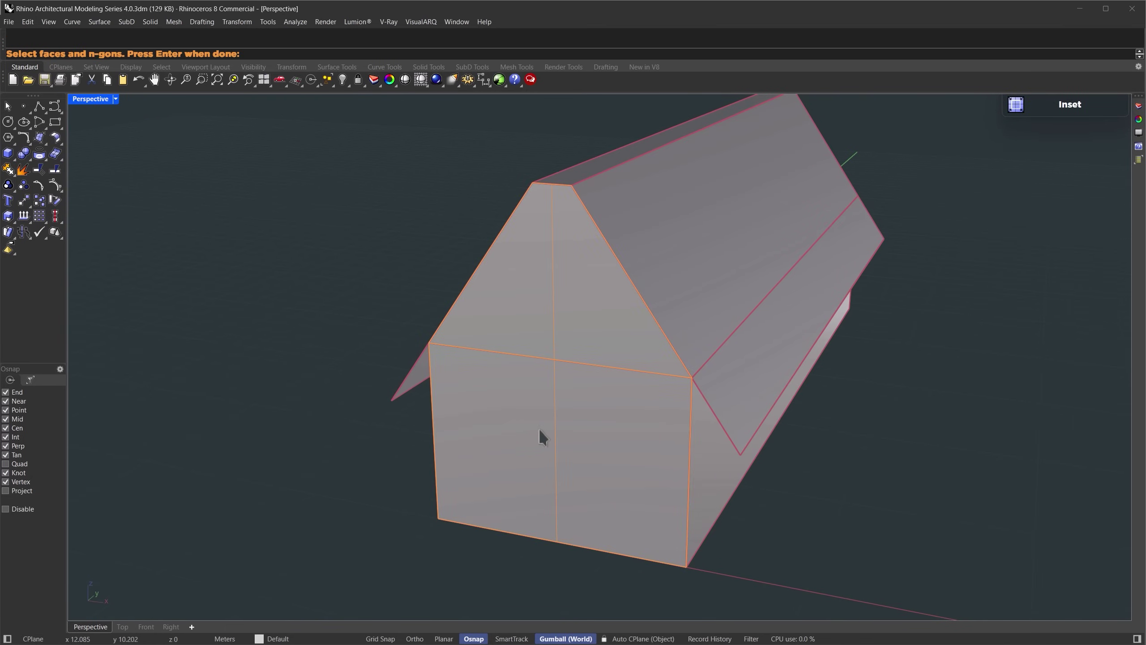
pyautogui.press('Return')
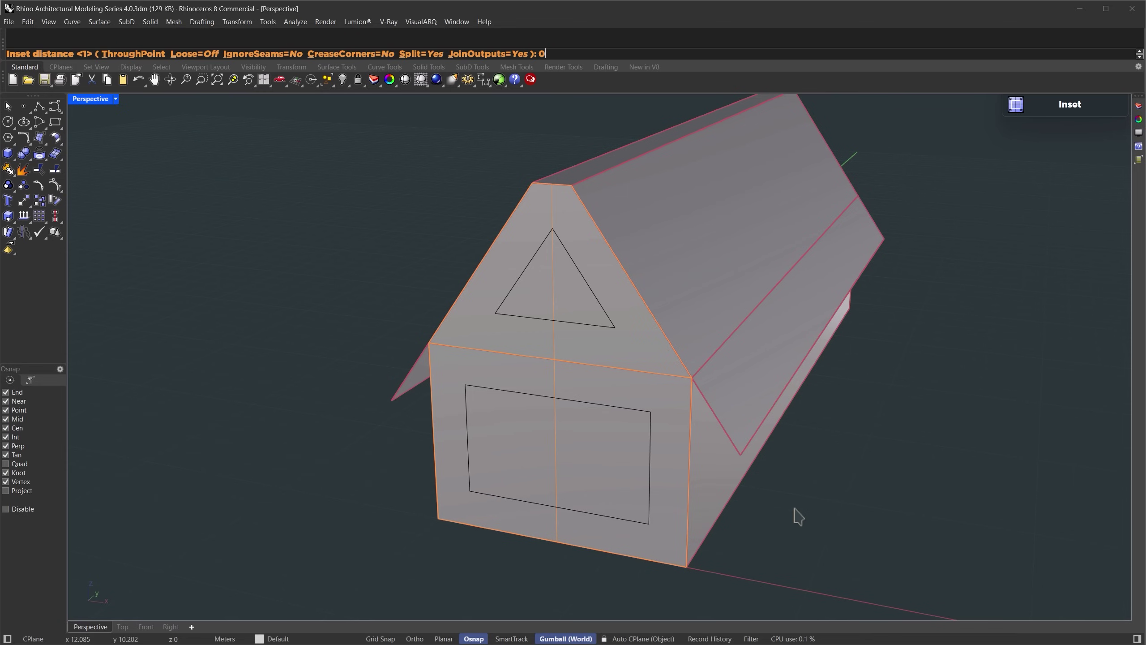
pyautogui.press('Return')
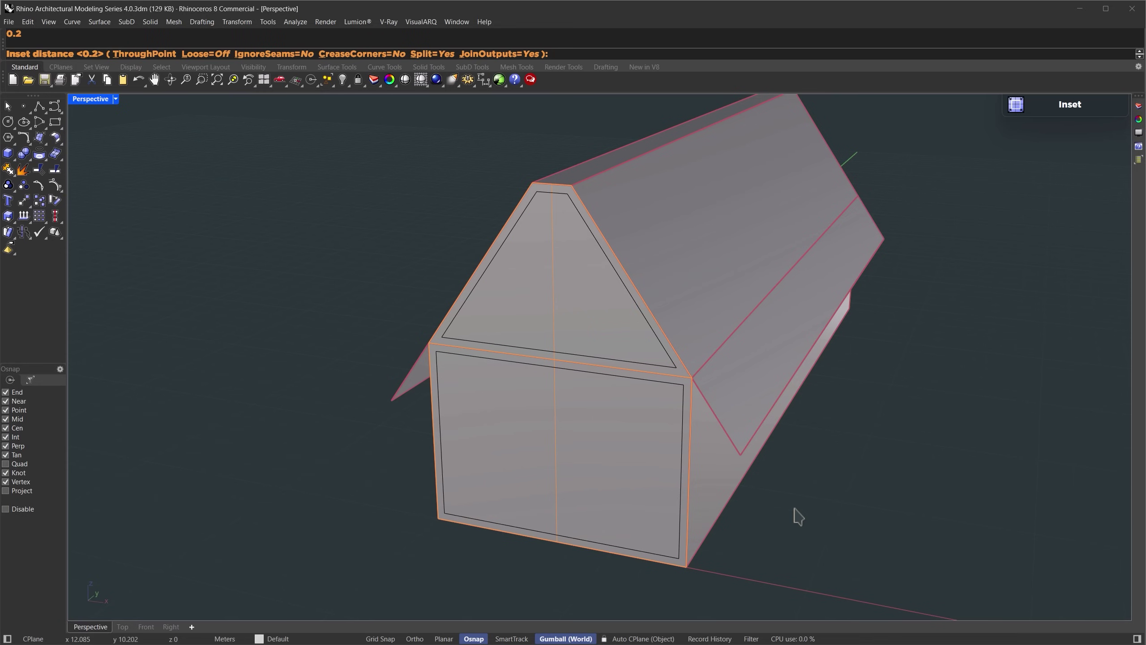
pyautogui.press('Return')
# Duplicate the gable's two roof edges as curves and lower them 0.2 m.
pyautogui.write('DupEd')
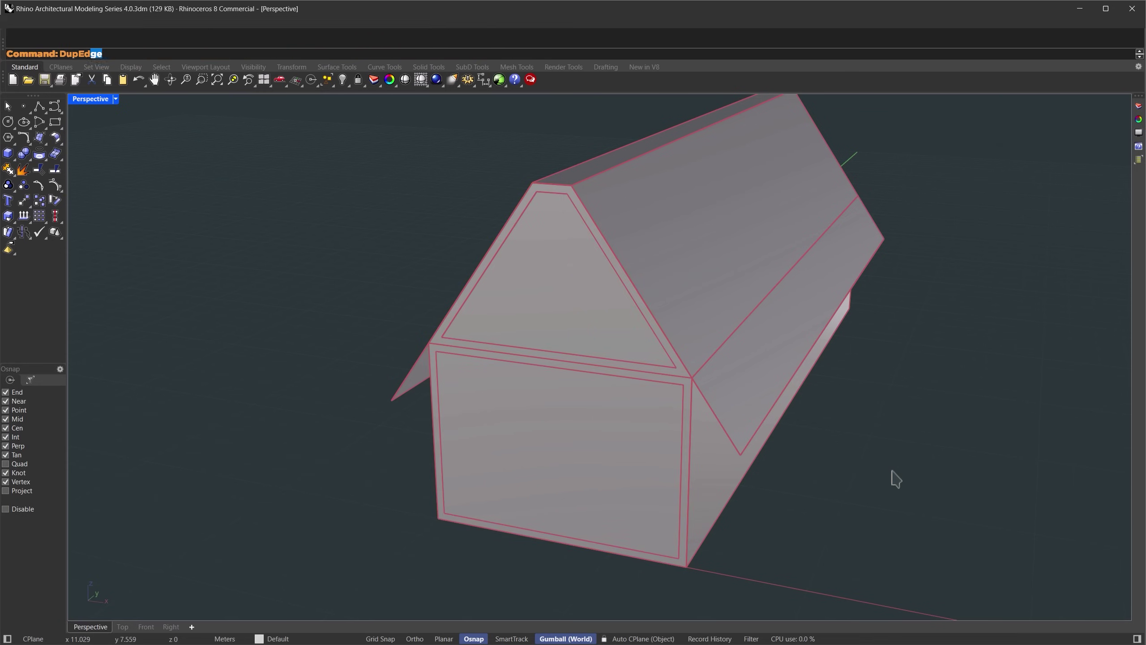
pyautogui.press('Return')
pyautogui.click(710, 412)
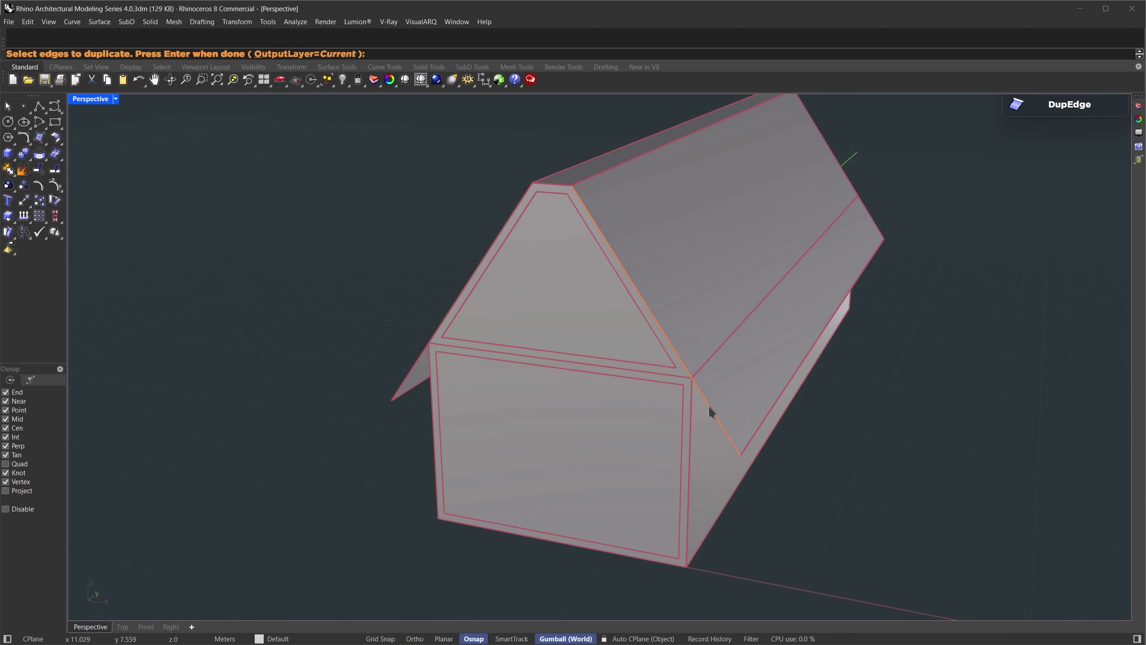
pyautogui.click(414, 377)
pyautogui.press('Return')
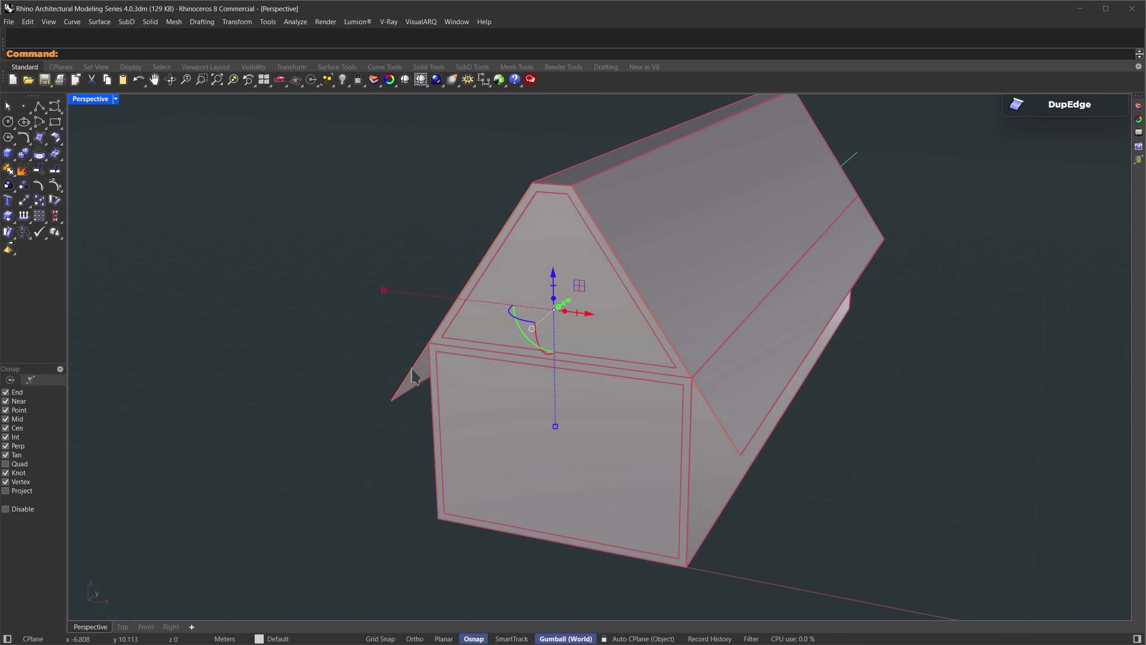
pyautogui.moveTo(553, 298); pyautogui.dragTo(552, 311)
# Extract the front wall face and the triangular gable face from the house.
pyautogui.press('Escape')
pyautogui.write('ExtractSrf')
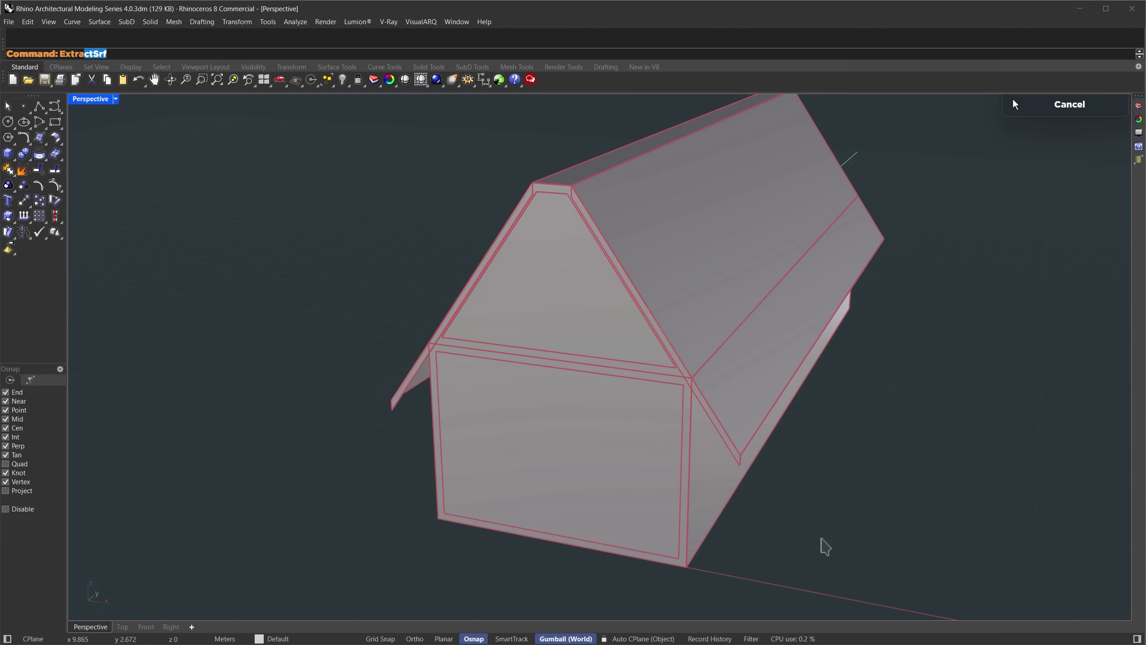
pyautogui.press('Return')
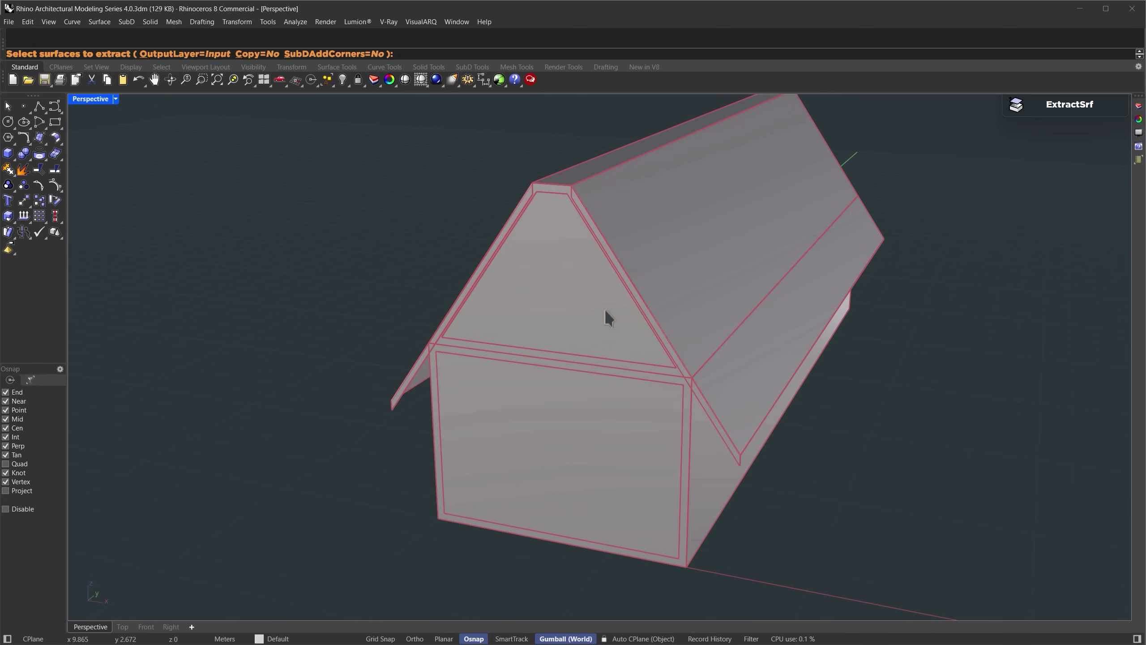
pyautogui.click(527, 365)
pyautogui.click(563, 389)
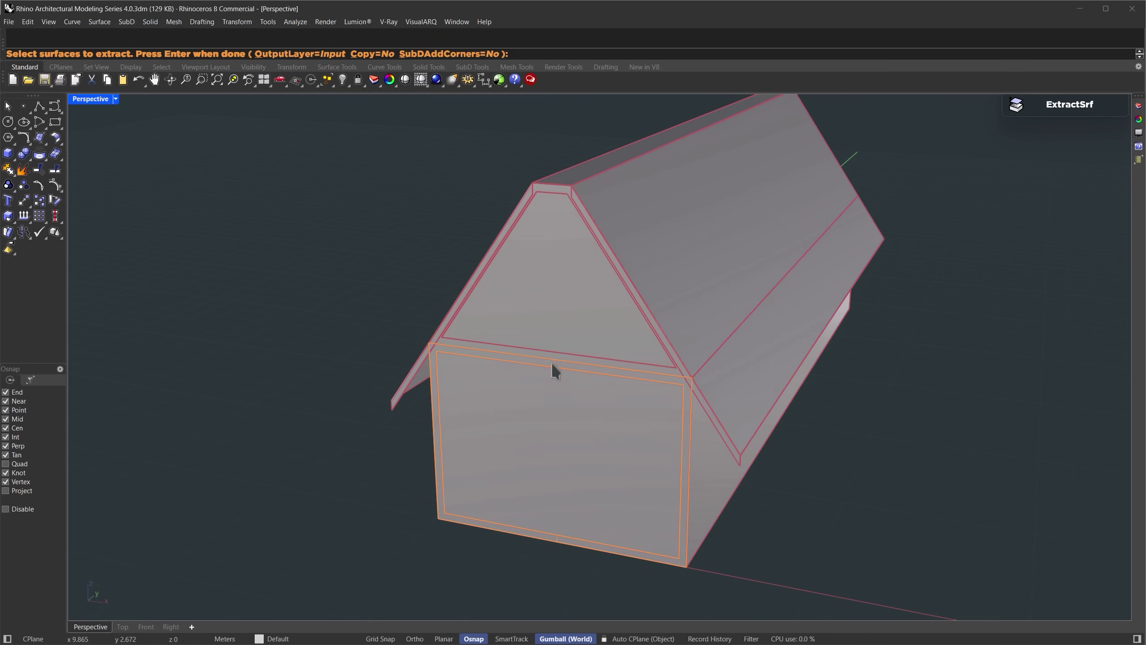
pyautogui.click(549, 355)
pyautogui.click(600, 384)
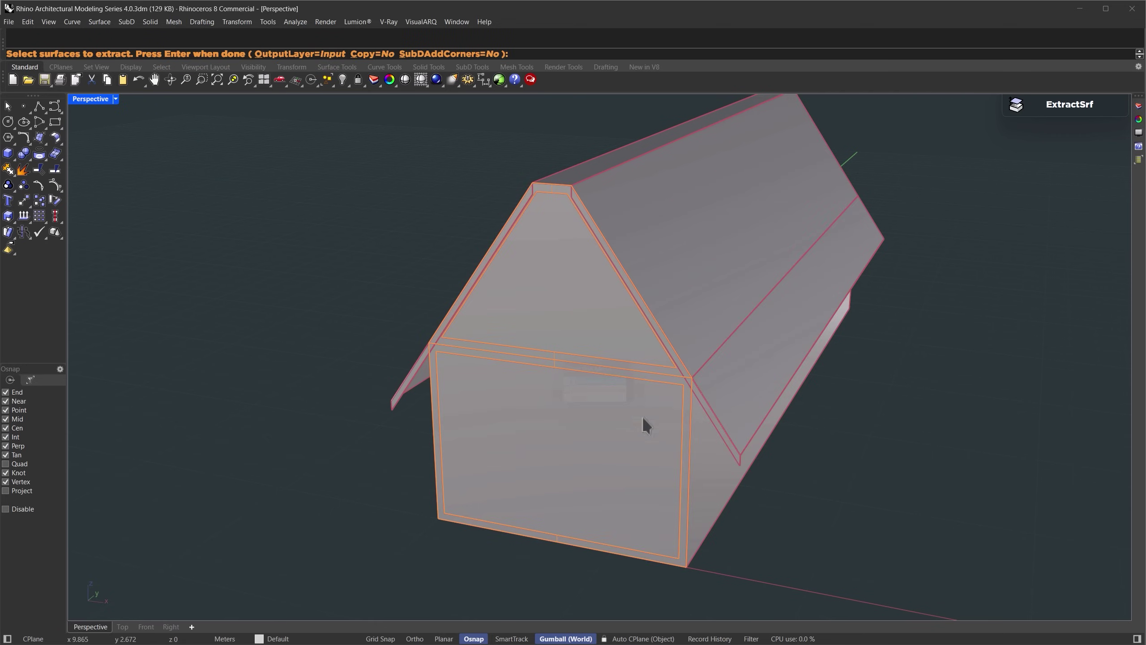
pyautogui.press('Return')
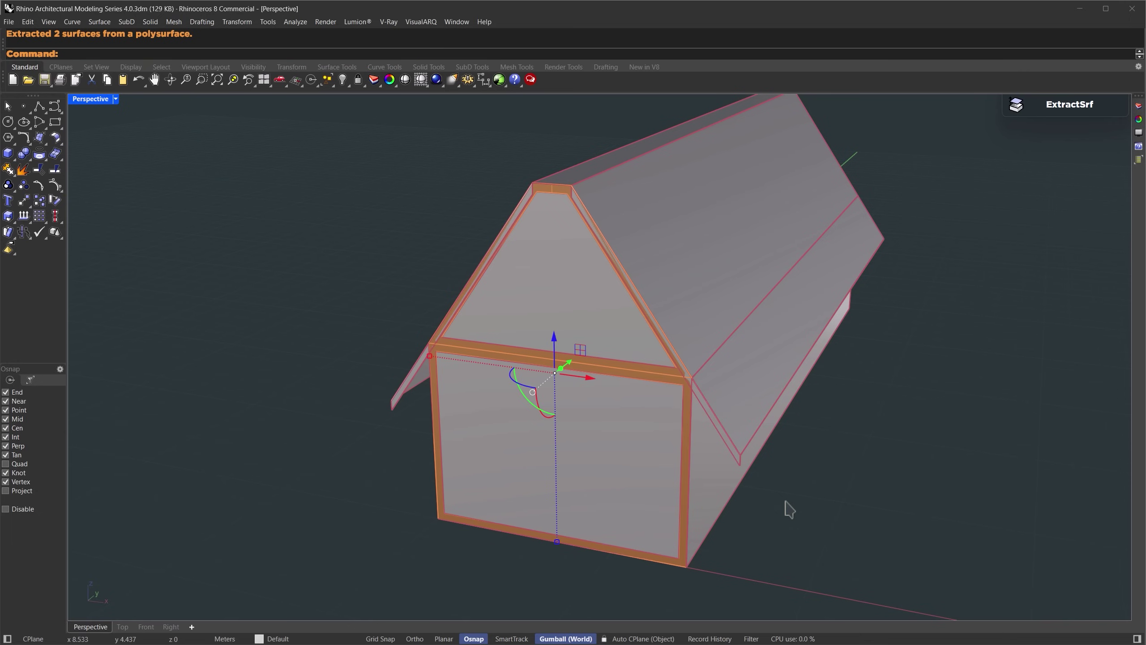
pyautogui.press('Escape')
# Merge the front wall frame and gable frame surfaces with PlanarUnion.
pyautogui.write('PlanarUnion')
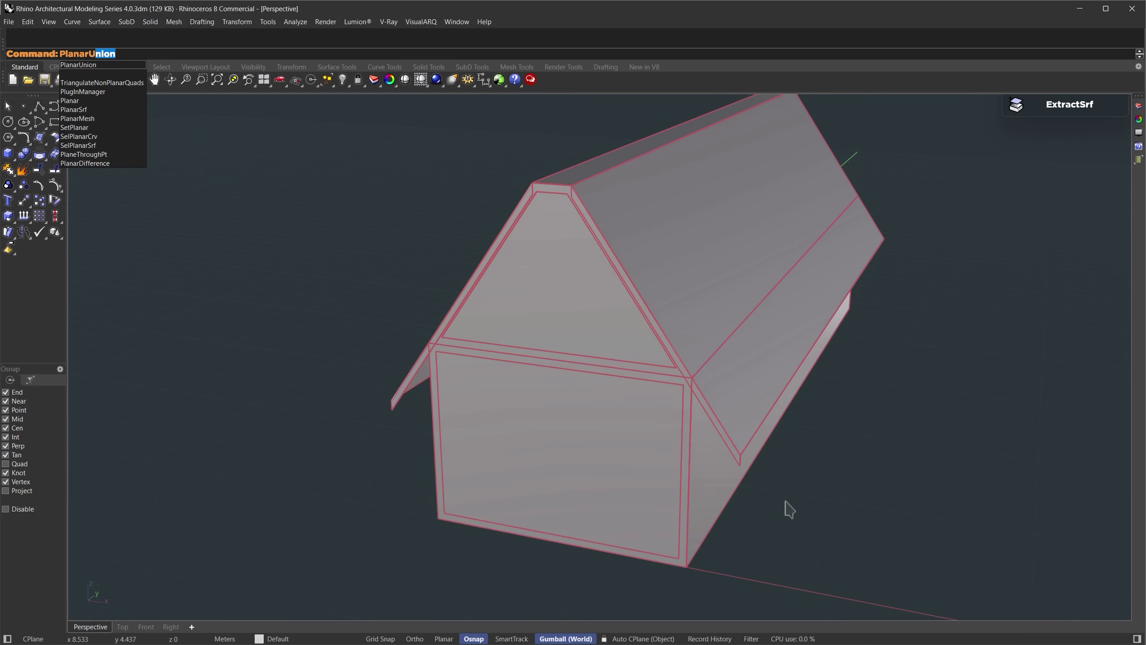
pyautogui.press('Return')
pyautogui.click(439, 375)
pyautogui.click(444, 339)
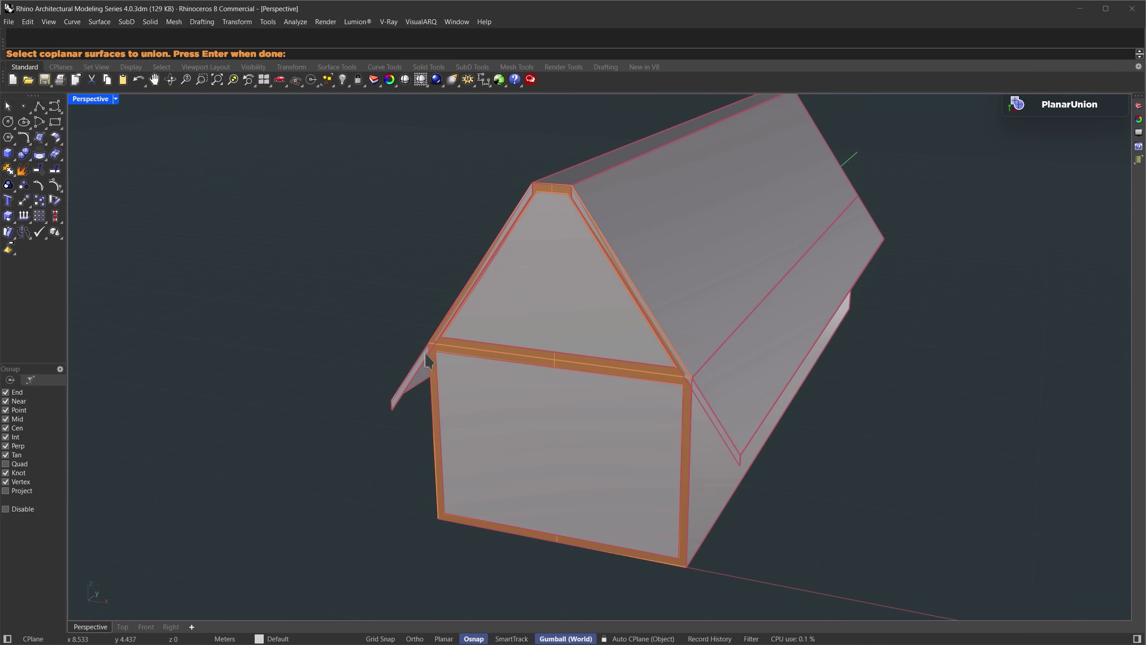
pyautogui.press('Return')
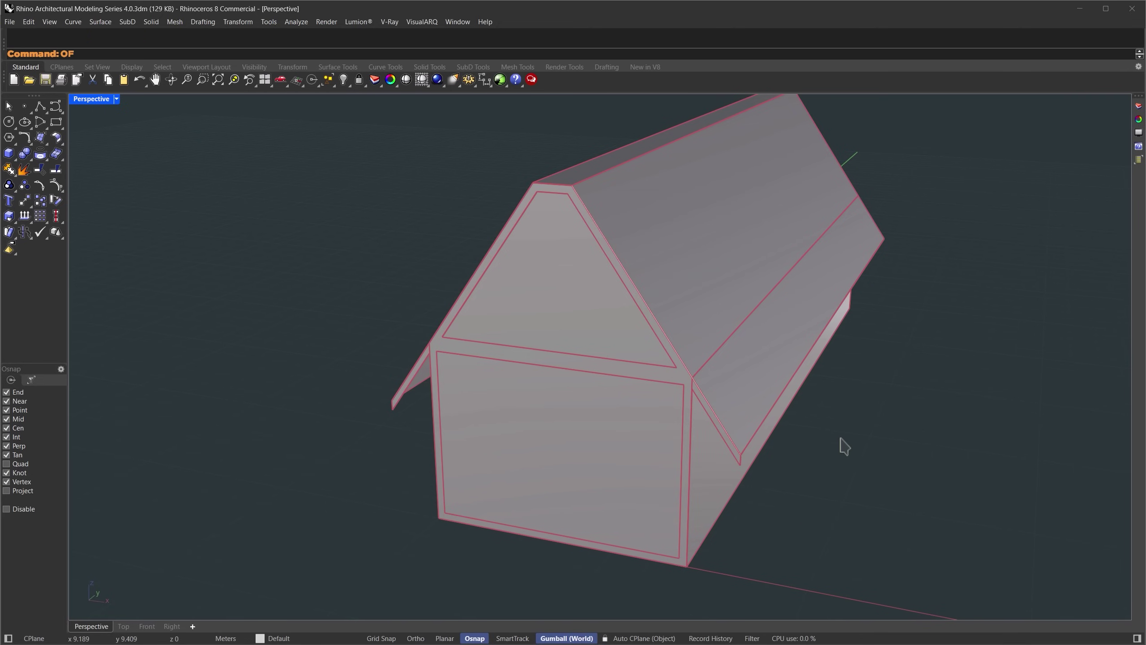
# Offset the merged frame 0.2 inward as a solid using FlipAll, then delete the two curves.
pyautogui.write('OffsetSrf')
pyautogui.press('Return')
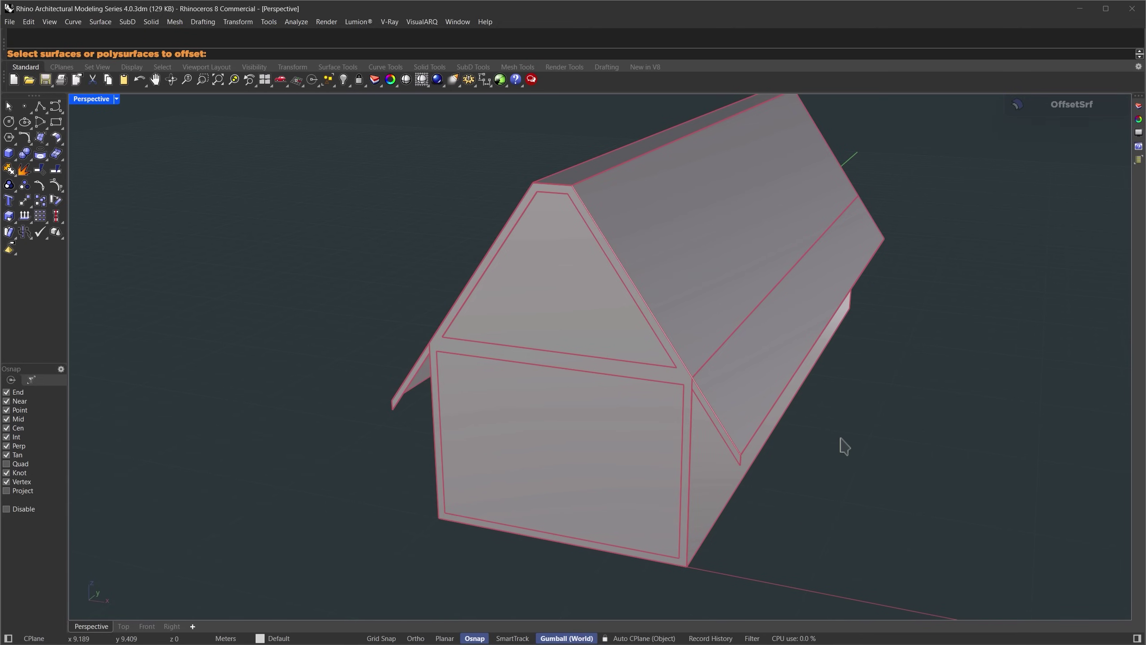
pyautogui.click(679, 375)
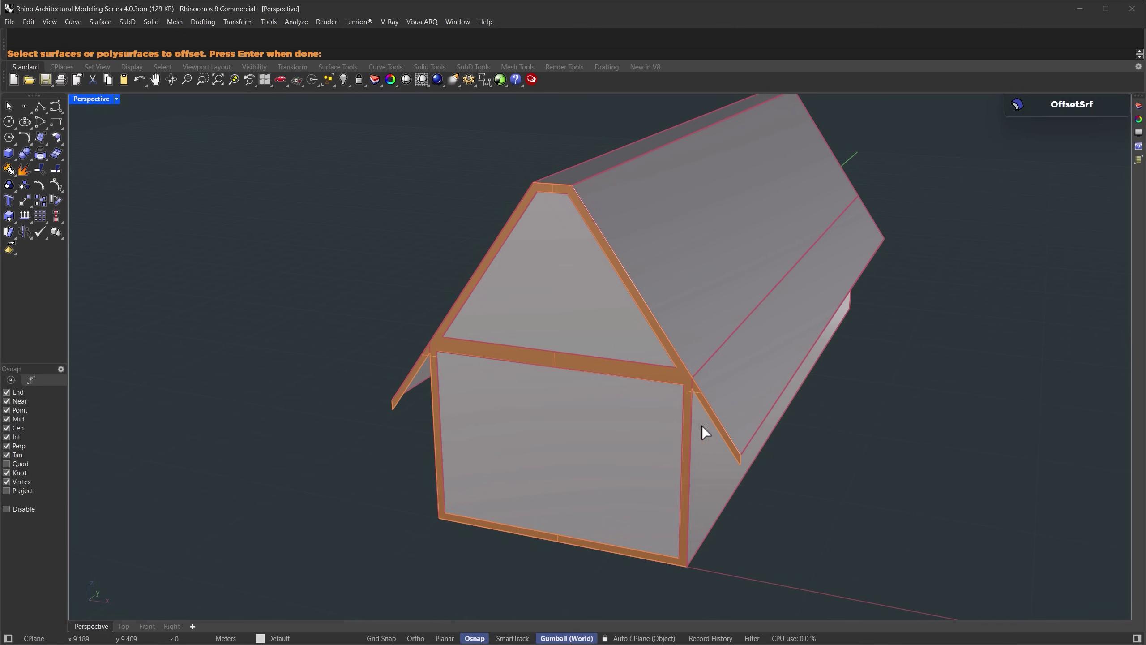
pyautogui.press('Return')
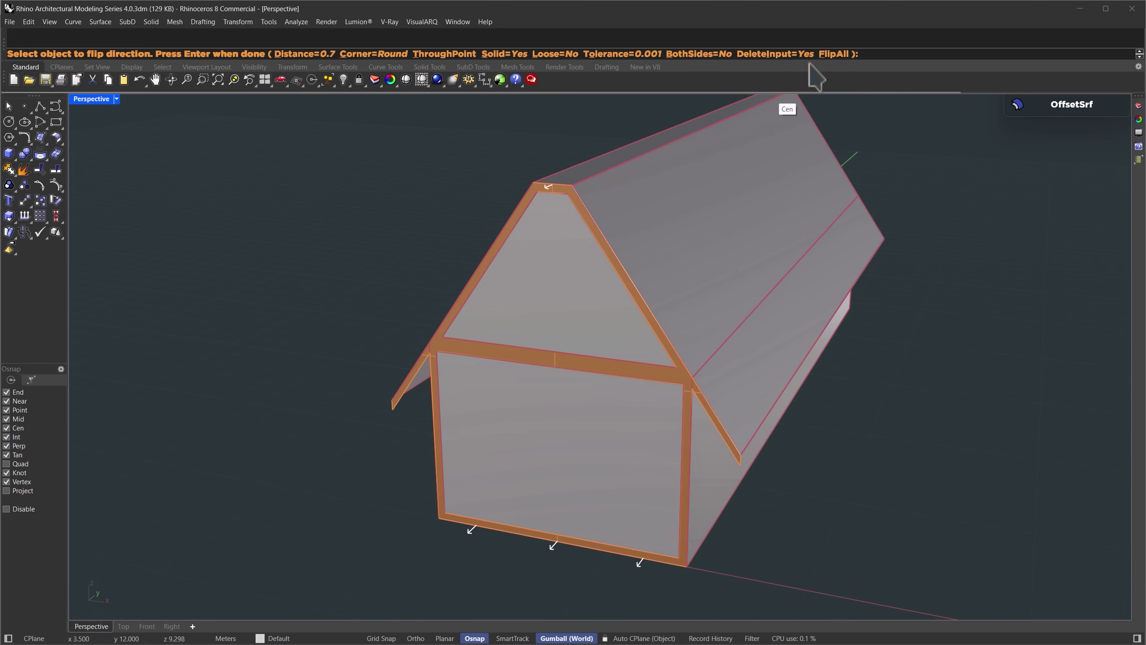
pyautogui.click(830, 55)
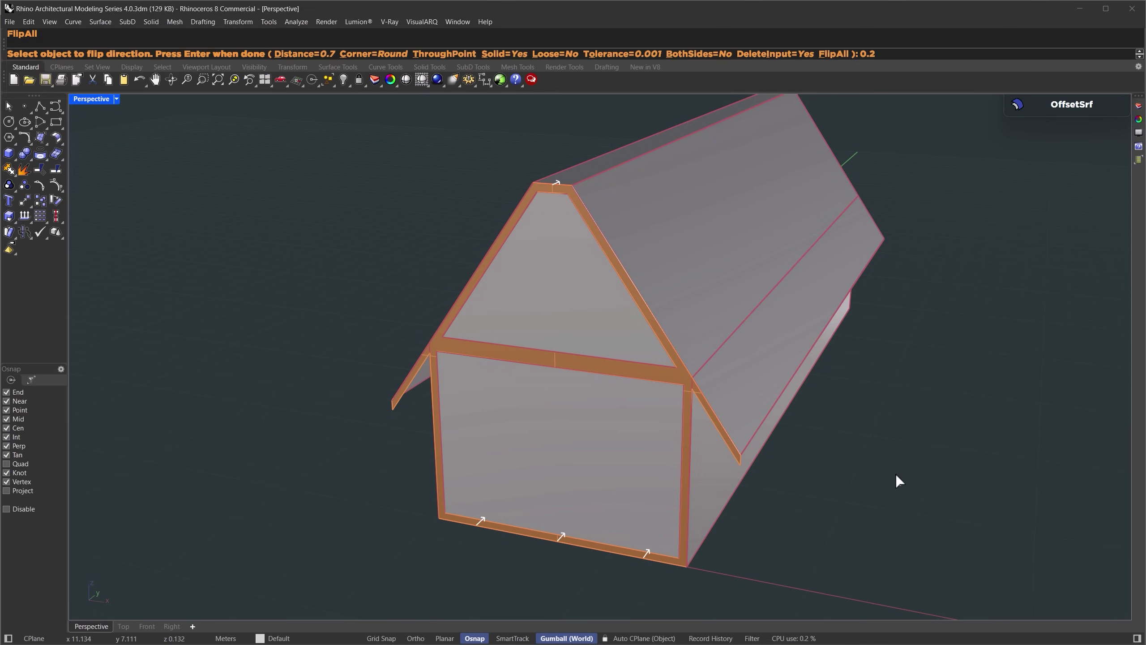
pyautogui.press('Return')
pyautogui.press('Return')
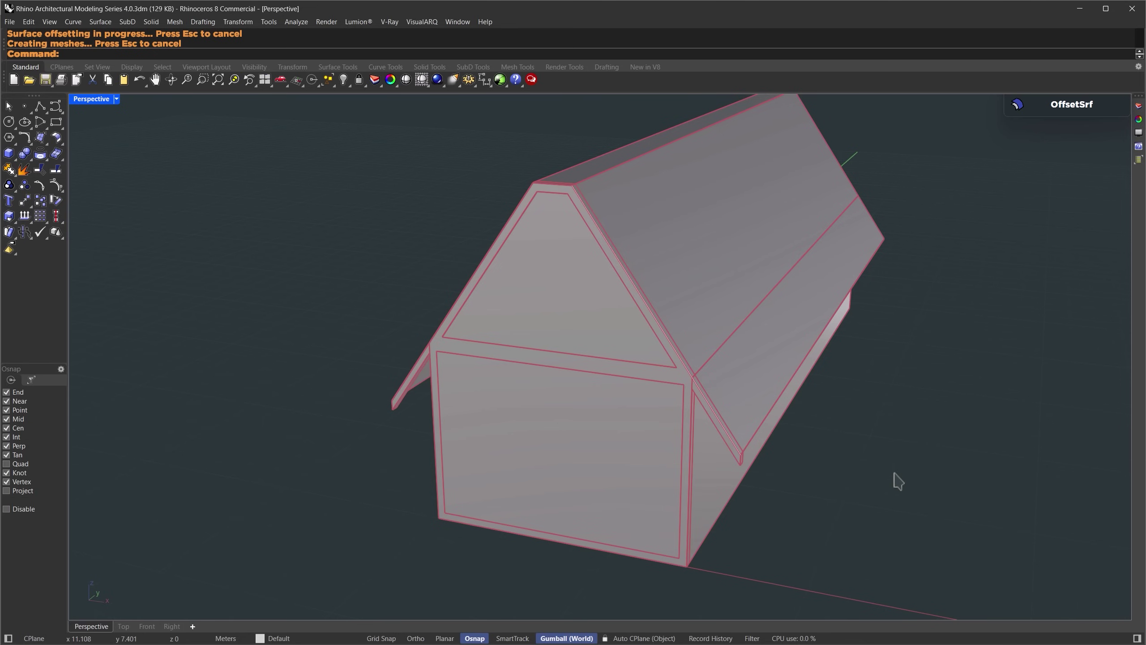
pyautogui.press('Return')
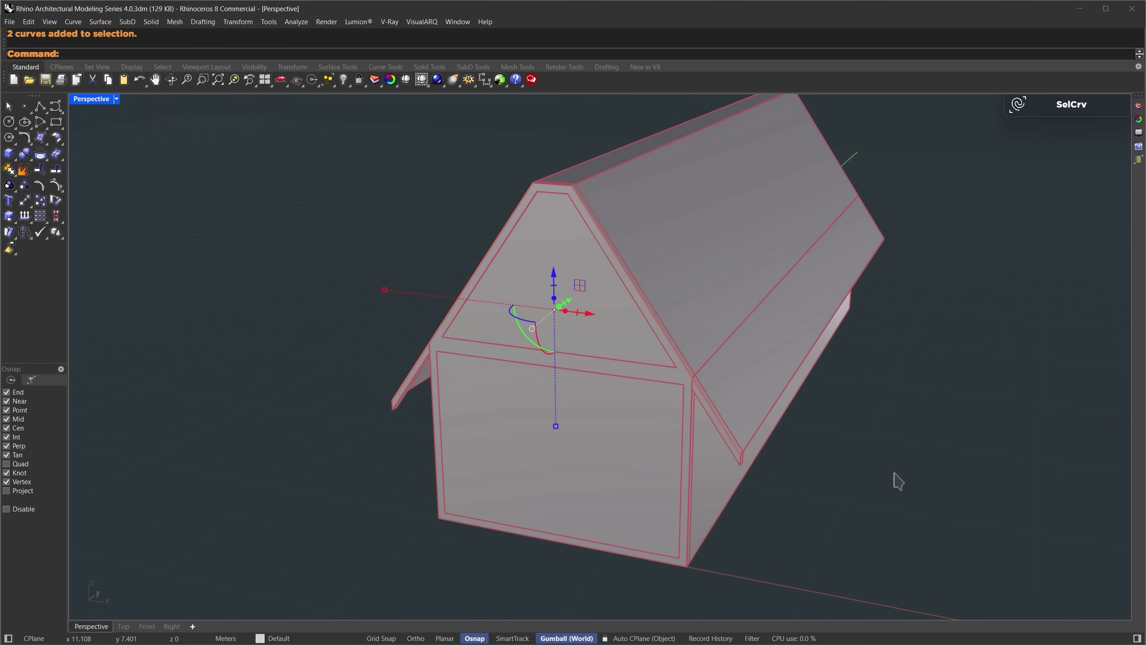
pyautogui.press('Delete')
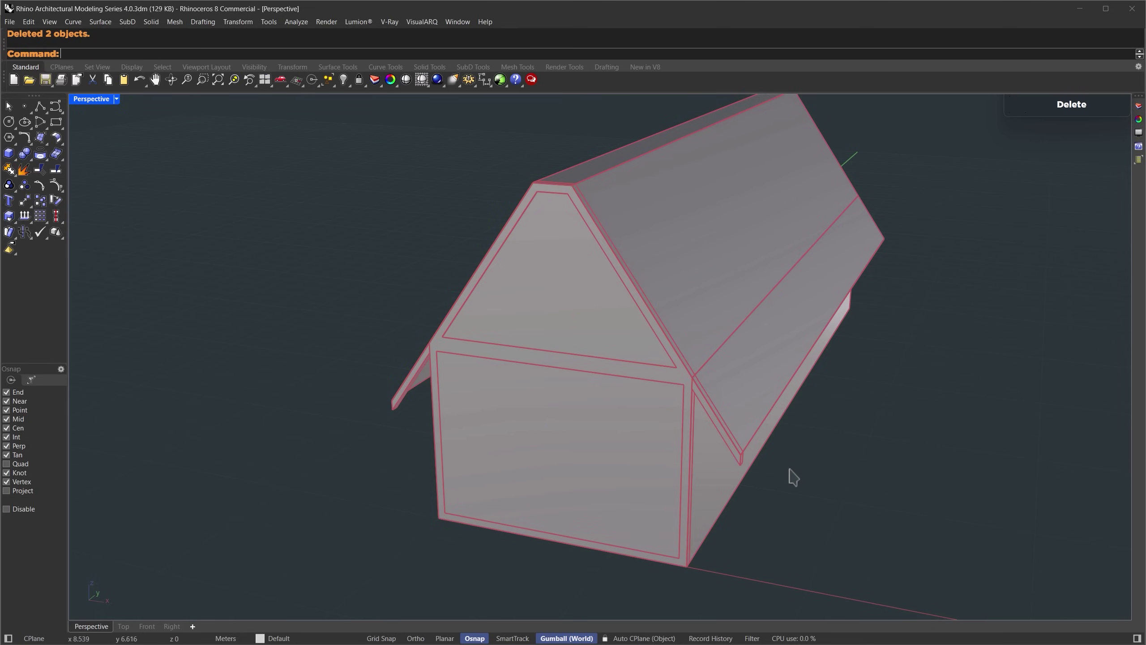
# Select both roof slopes and move them -30 along X with the gumball.
pyautogui.moveTo(777, 475); pyautogui.dragTo(704, 288, button='right')
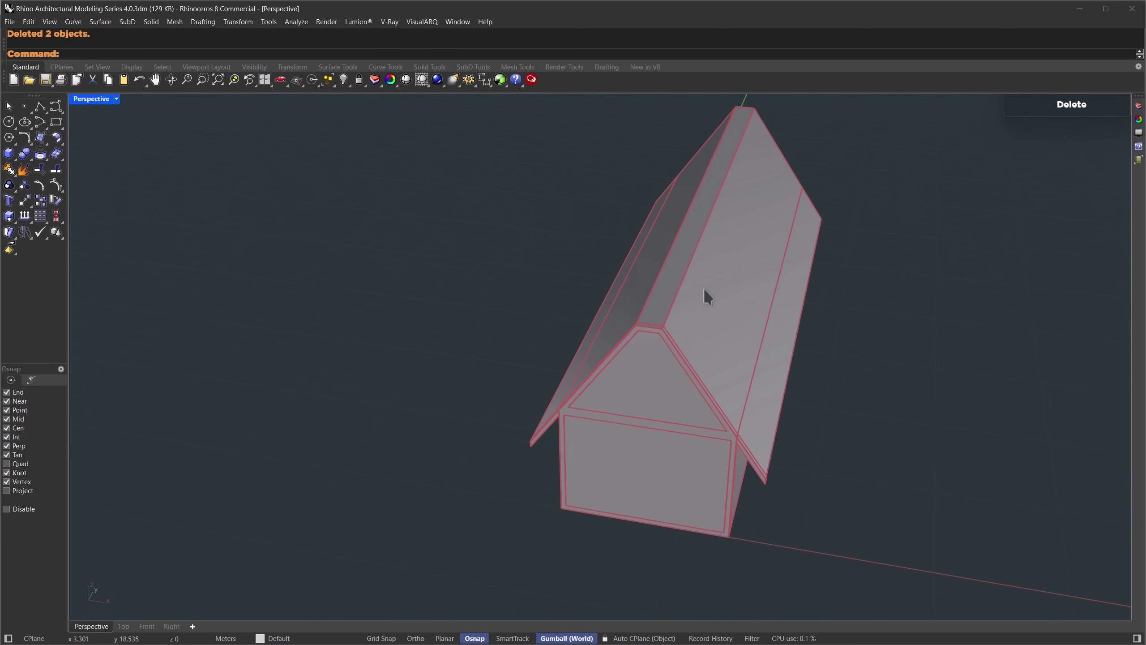
pyautogui.click(704, 287)
pyautogui.keyDown('shift'); pyautogui.click(663, 310); pyautogui.keyUp('shift')
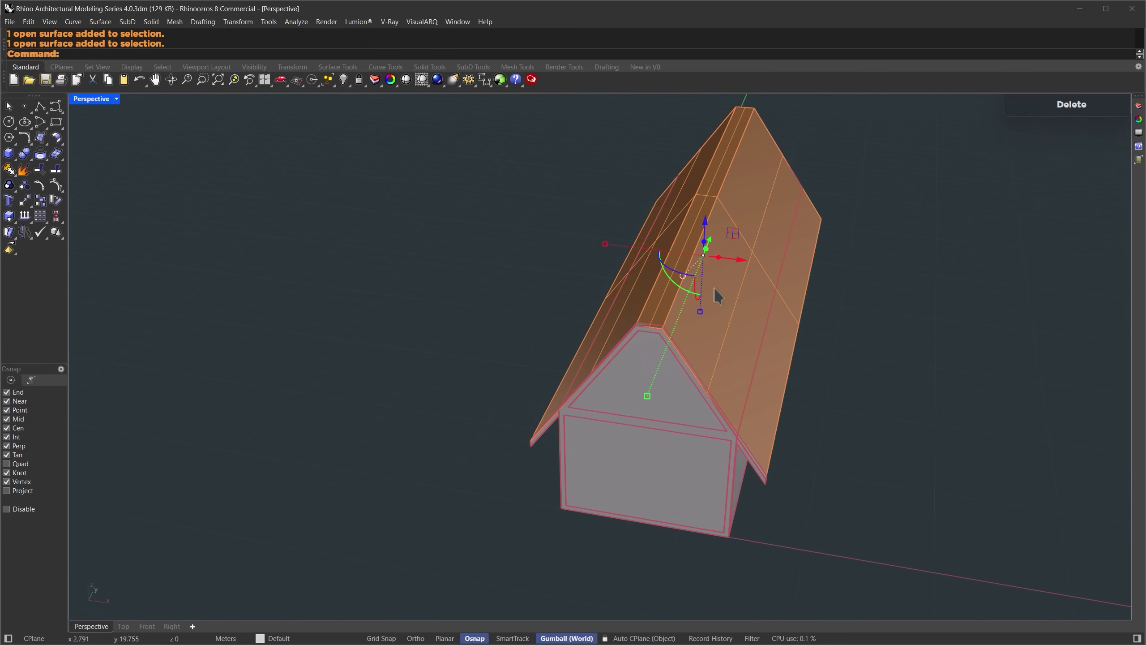
pyautogui.click(740, 260)
pyautogui.write('-30')
pyautogui.press('Return')
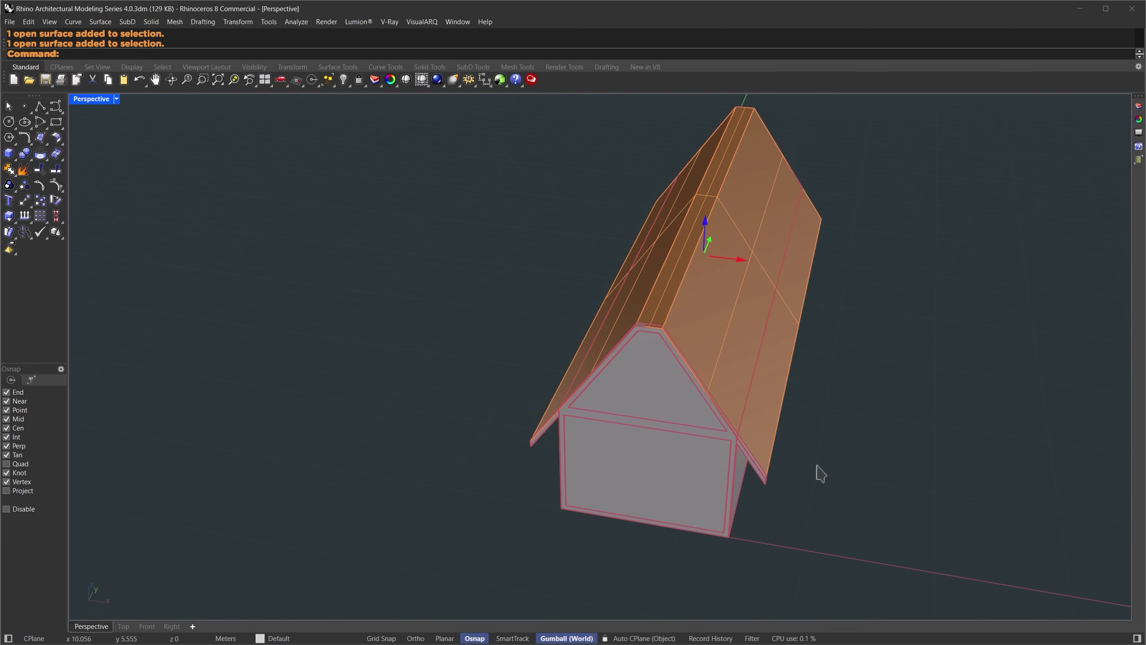
pyautogui.moveTo(810, 464); pyautogui.dragTo(631, 472, button='right')
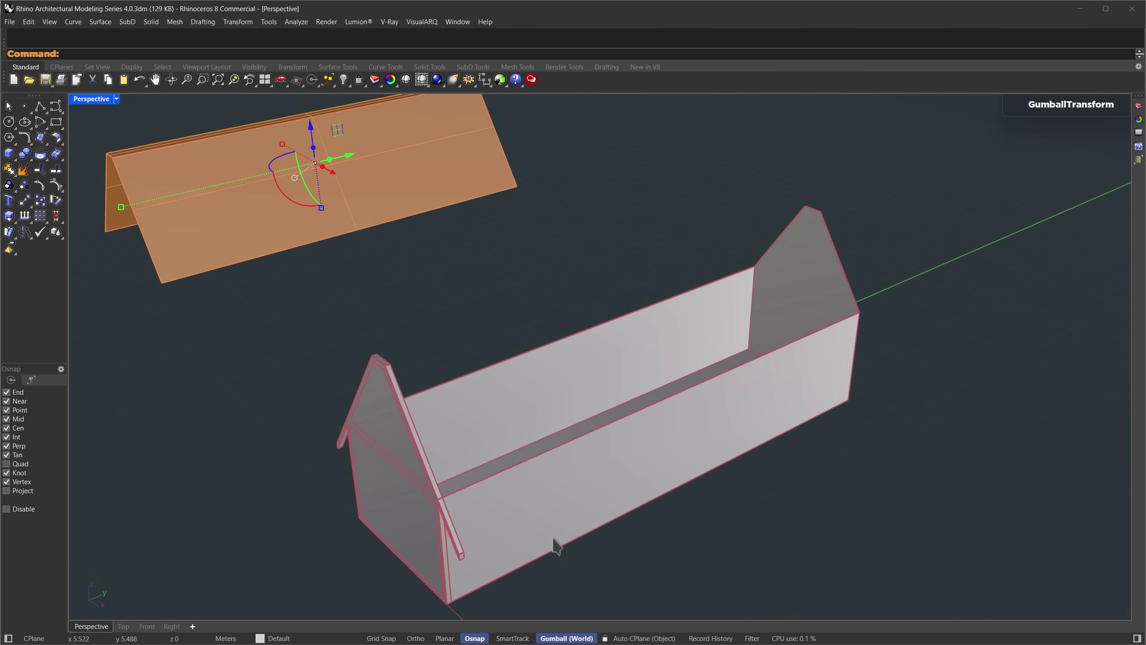
pyautogui.click(642, 550)
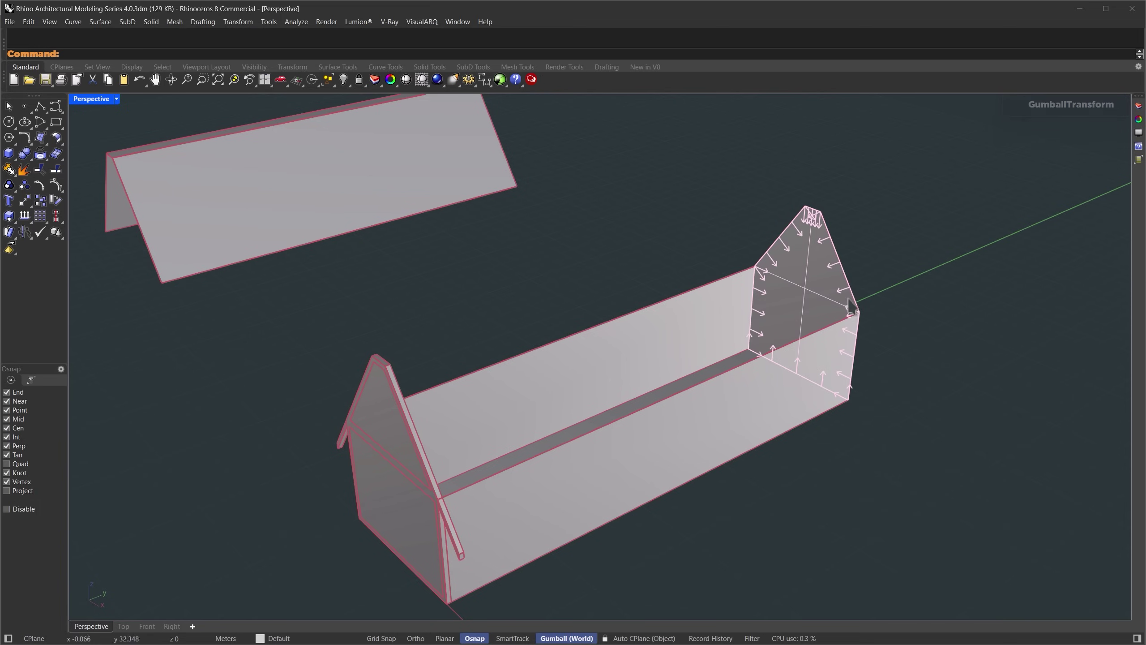
# Delete the far gable face and select the front end wall, gable face and frame.
pyautogui.keyDown('ctrl'); pyautogui.keyDown('shift'); pyautogui.click(811, 286); pyautogui.keyUp('shift'); pyautogui.keyUp('ctrl')
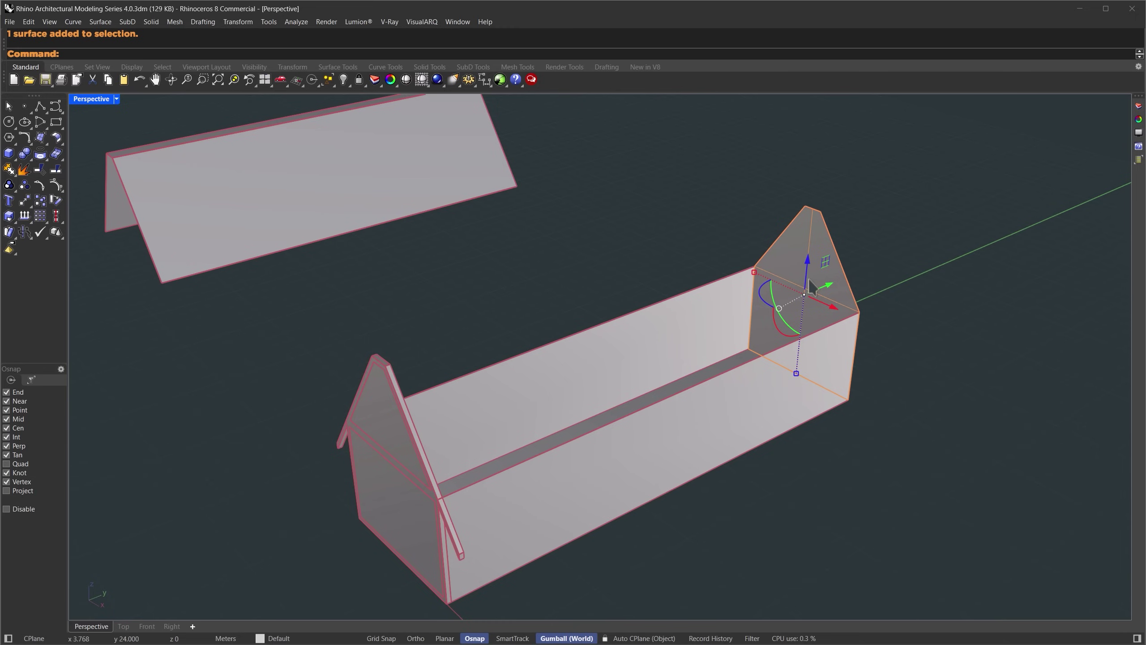
pyautogui.press('Delete')
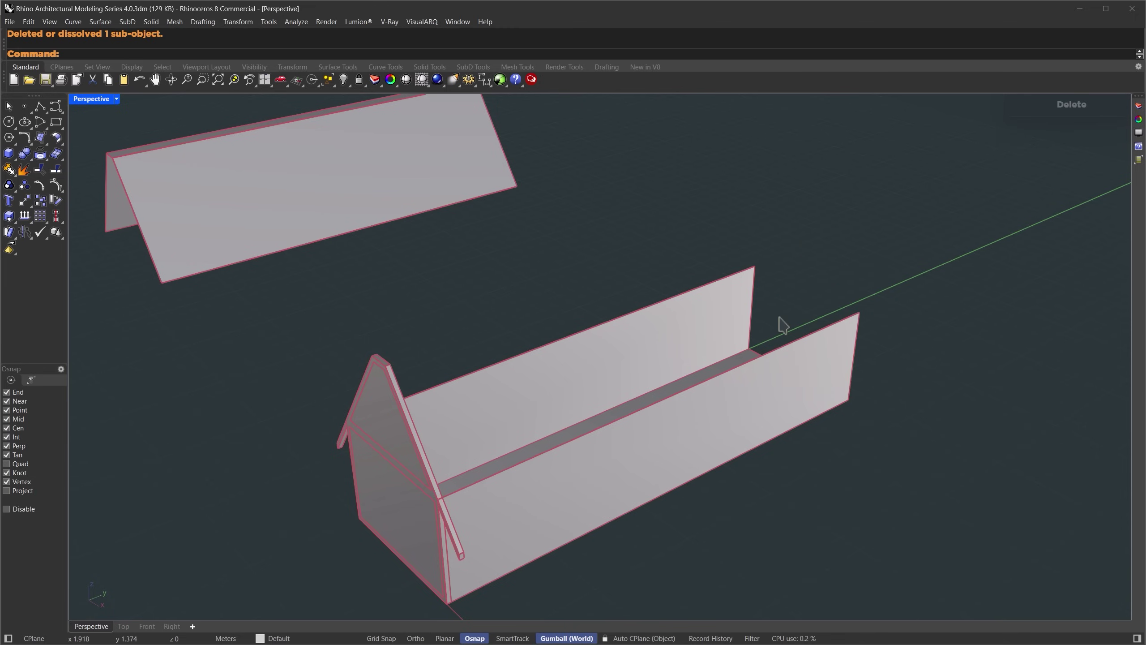
pyautogui.click(402, 524)
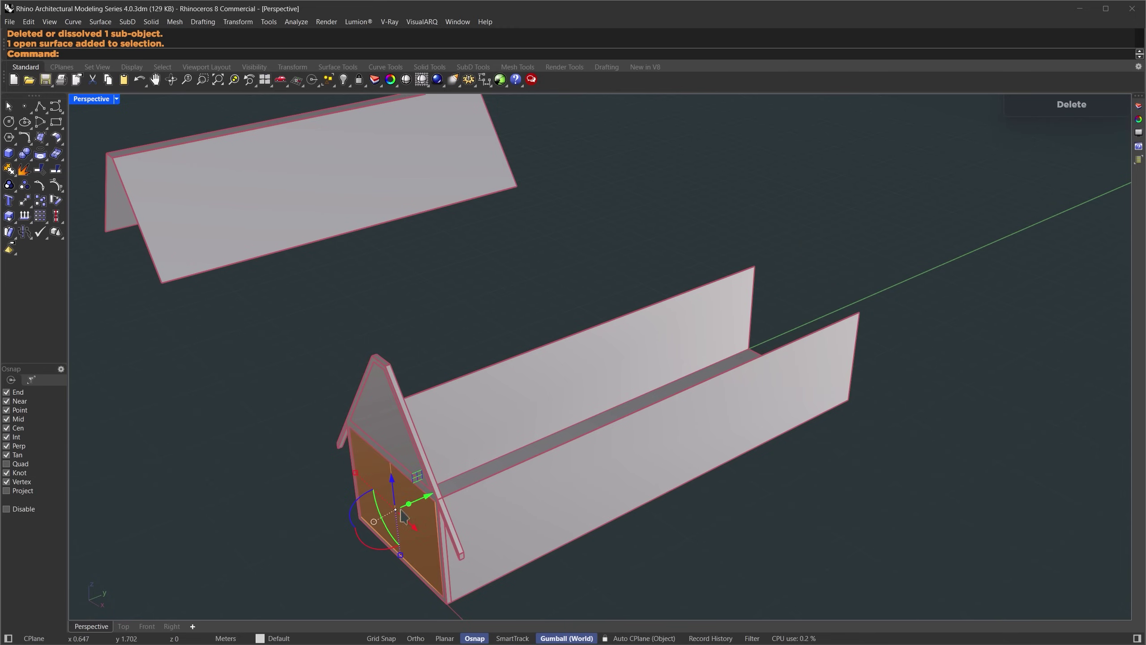
pyautogui.keyDown('shift'); pyautogui.click(383, 456); pyautogui.keyUp('shift')
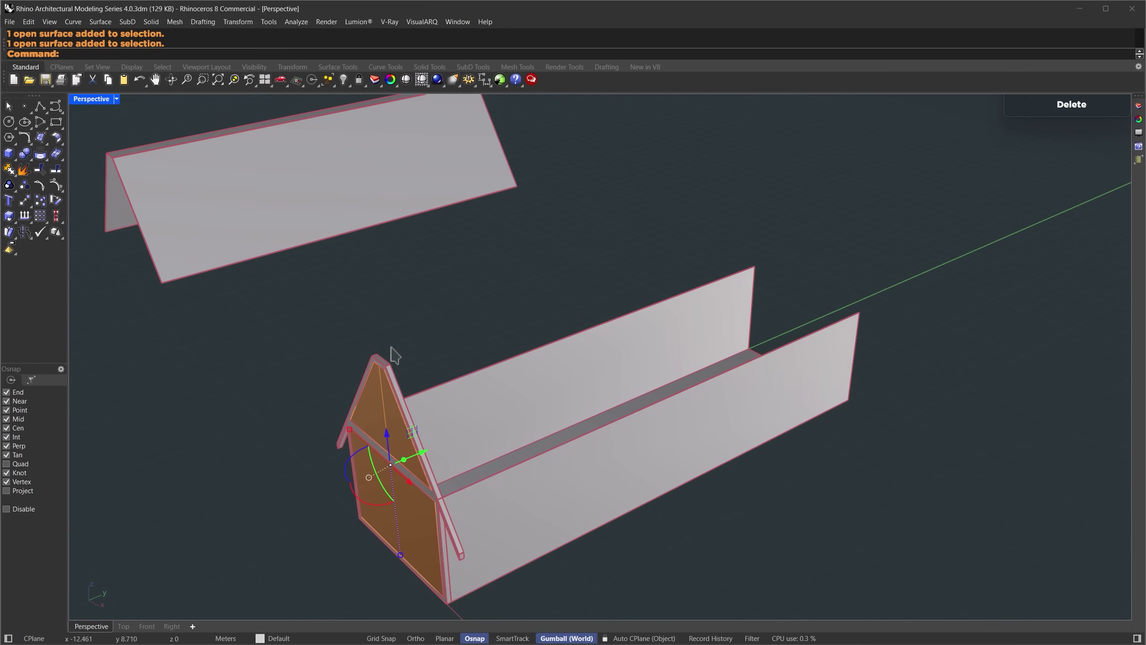
pyautogui.keyDown('shift'); pyautogui.click(366, 346); pyautogui.keyUp('shift')
# Mirror the front gable wall and frame across mid-length to close the far end.
pyautogui.write('MI')
pyautogui.press('Return')
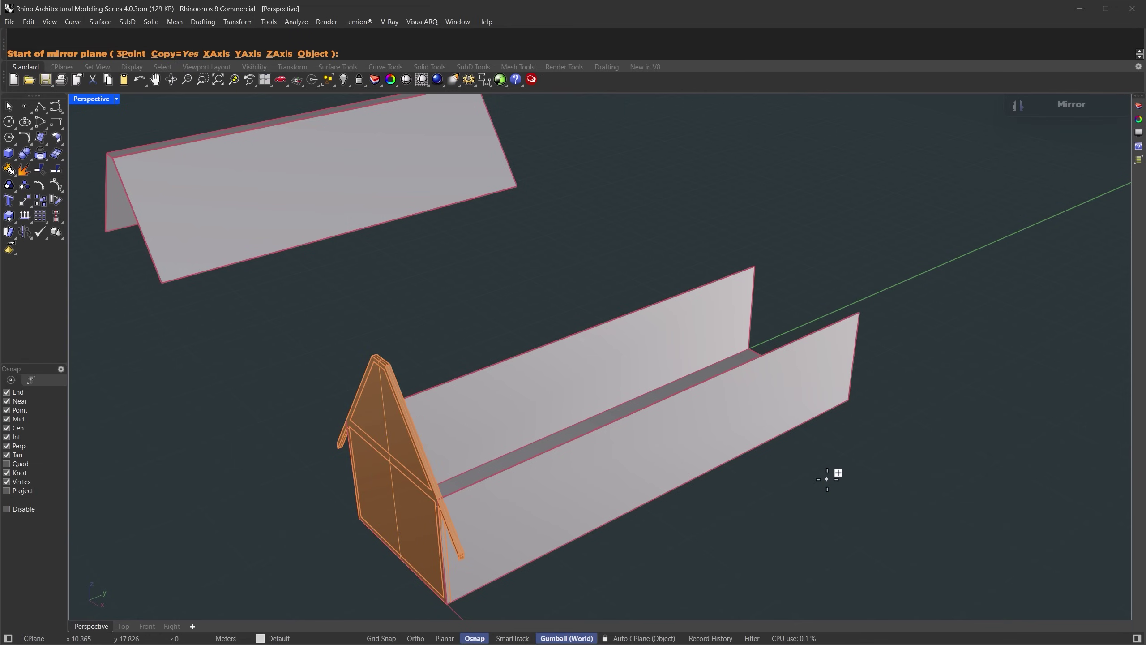
pyautogui.click(684, 486)
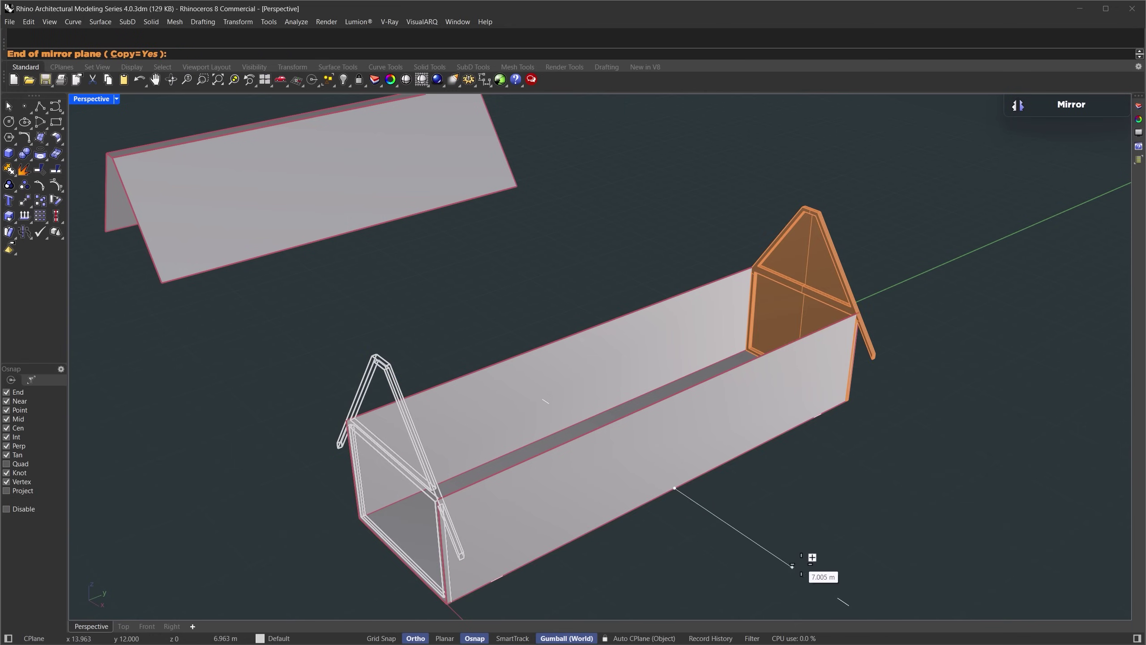
pyautogui.click(824, 569)
pyautogui.press('Escape')
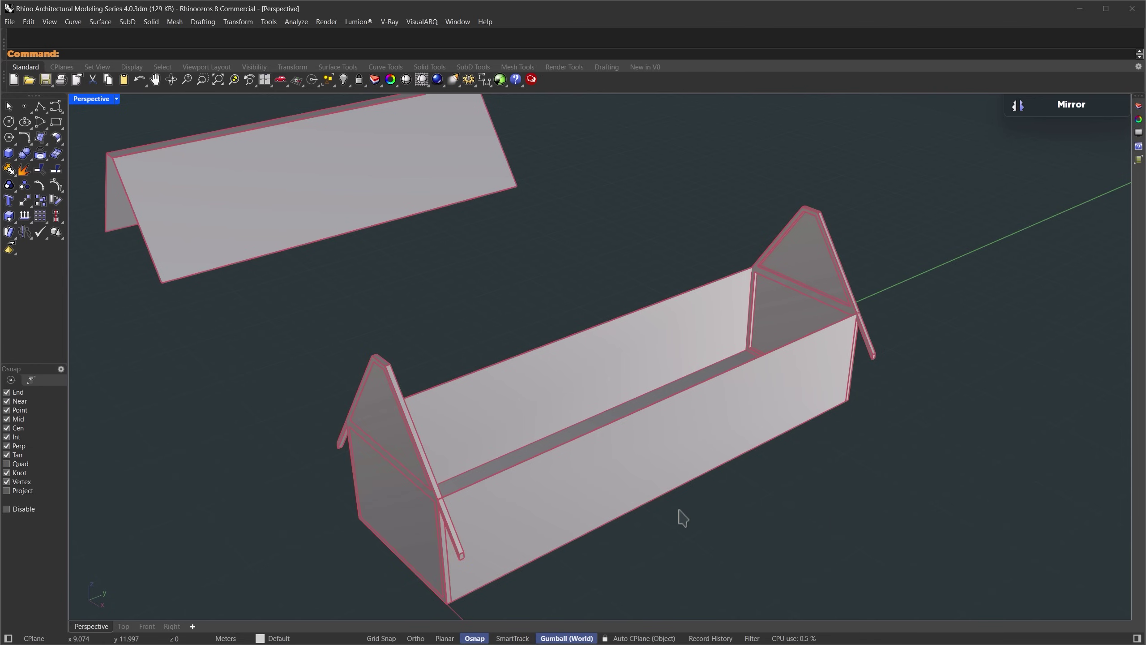
# Slide the gable frame along the house, leaving duplicate frames as ribs along the way.
pyautogui.click(455, 534)
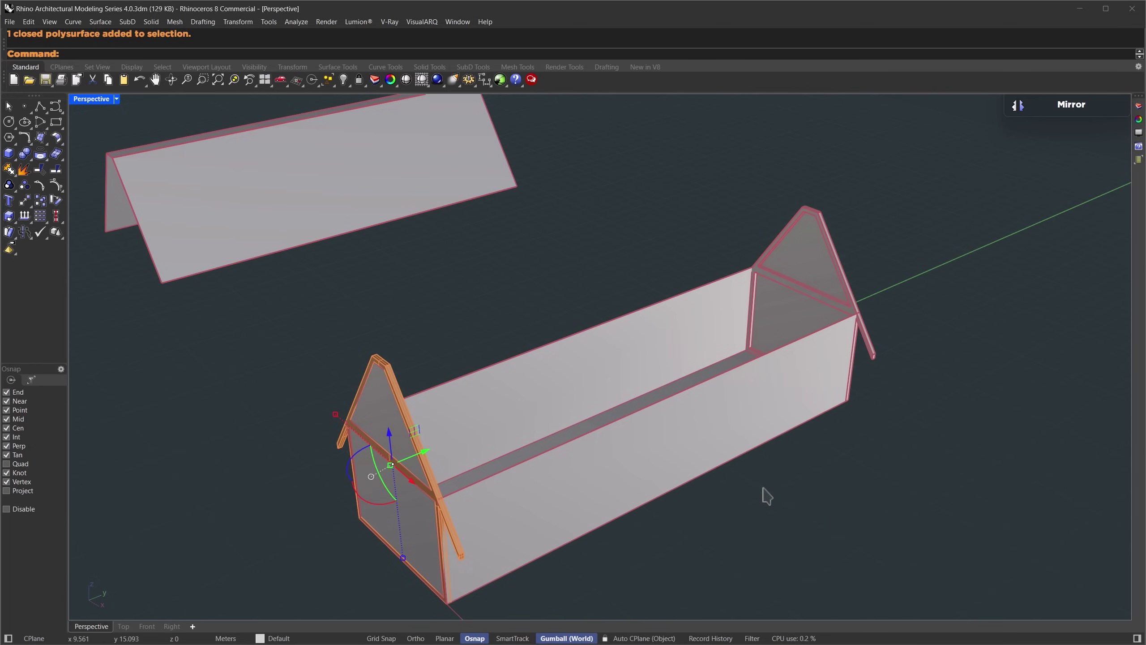
pyautogui.moveTo(762, 494); pyautogui.dragTo(757, 489, button='right')
pyautogui.moveTo(419, 447); pyautogui.dragTo(686, 347)
pyautogui.press('alt')
pyautogui.press('alt')
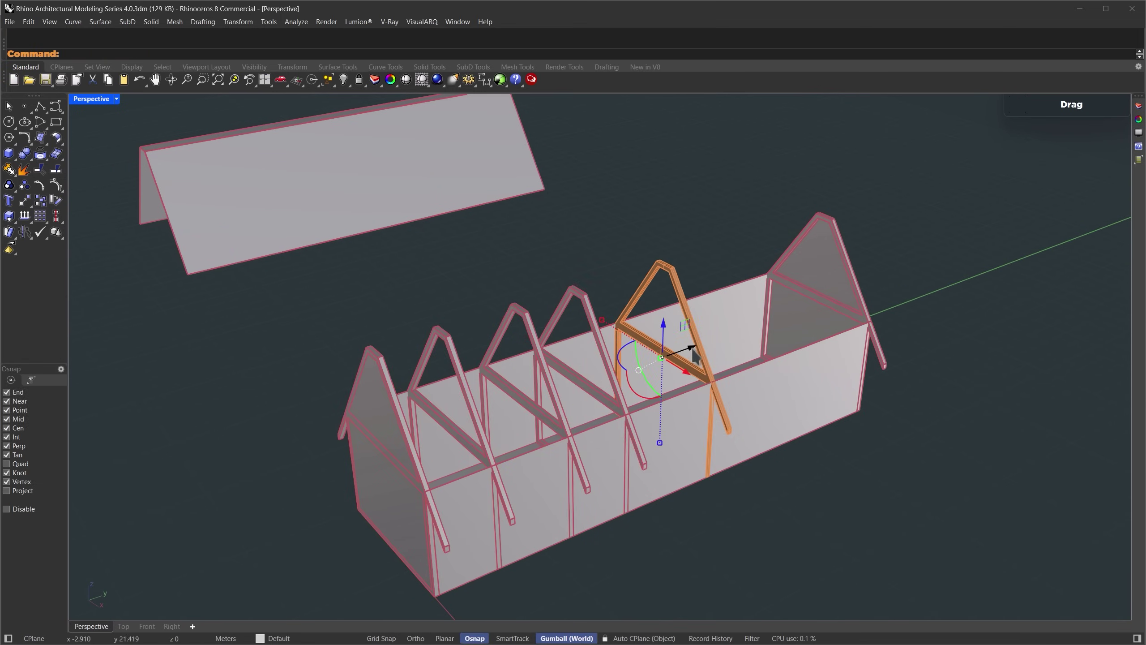
pyautogui.moveTo(758, 363); pyautogui.dragTo(720, 375, button='right')
pyautogui.moveTo(720, 375); pyautogui.dragTo(799, 363)
pyautogui.press('alt')
# Window-select all seven gable frames.
pyautogui.click(875, 535)
pyautogui.moveTo(874, 536); pyautogui.dragTo(633, 348, button='right')
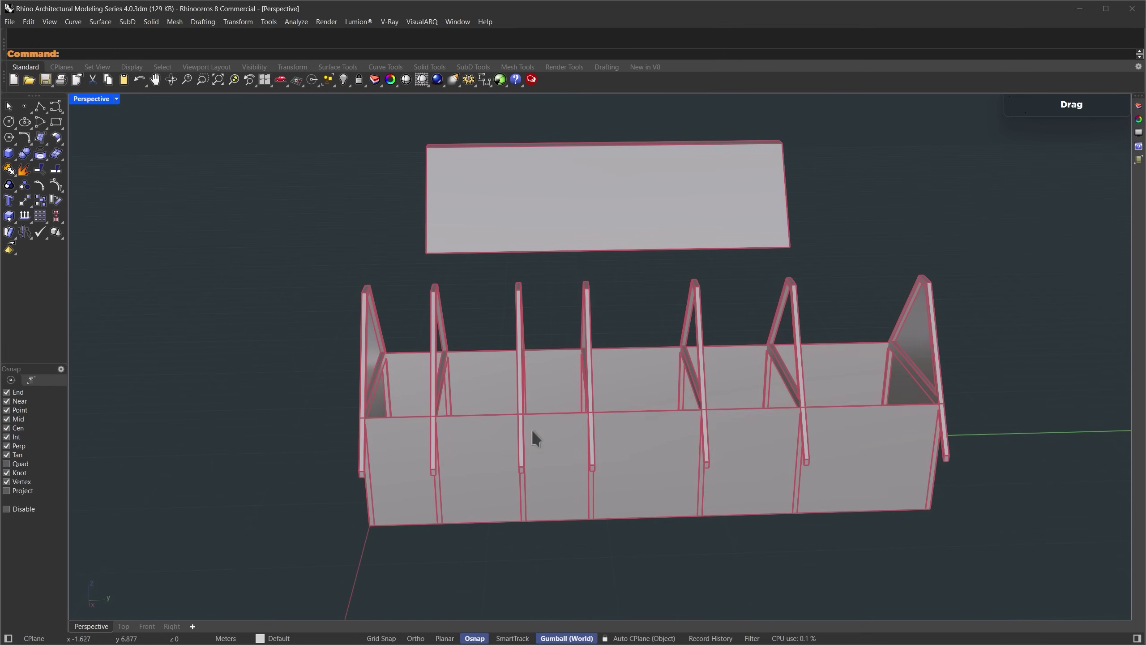
pyautogui.moveTo(495, 485); pyautogui.dragTo(623, 470, button='right')
pyautogui.moveTo(764, 545); pyautogui.dragTo(683, 288)
pyautogui.moveTo(735, 333); pyautogui.dragTo(660, 375, button='right')
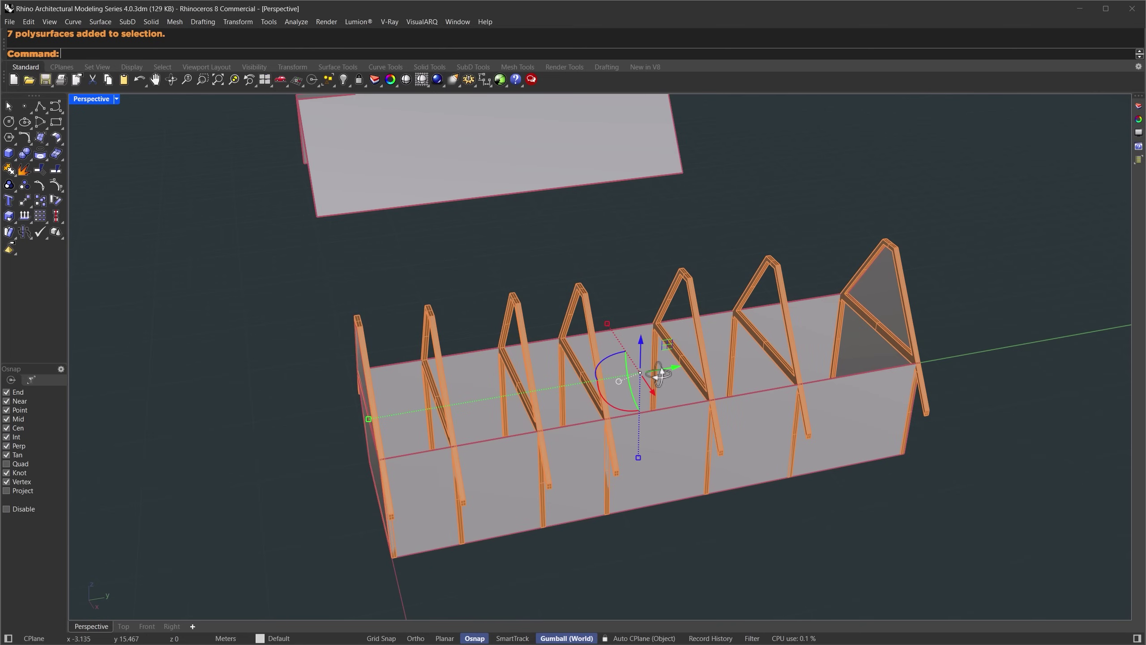
# Distribute the seven selected frames evenly along the Y axis.
pyautogui.write('Distribute')
pyautogui.press('Return')
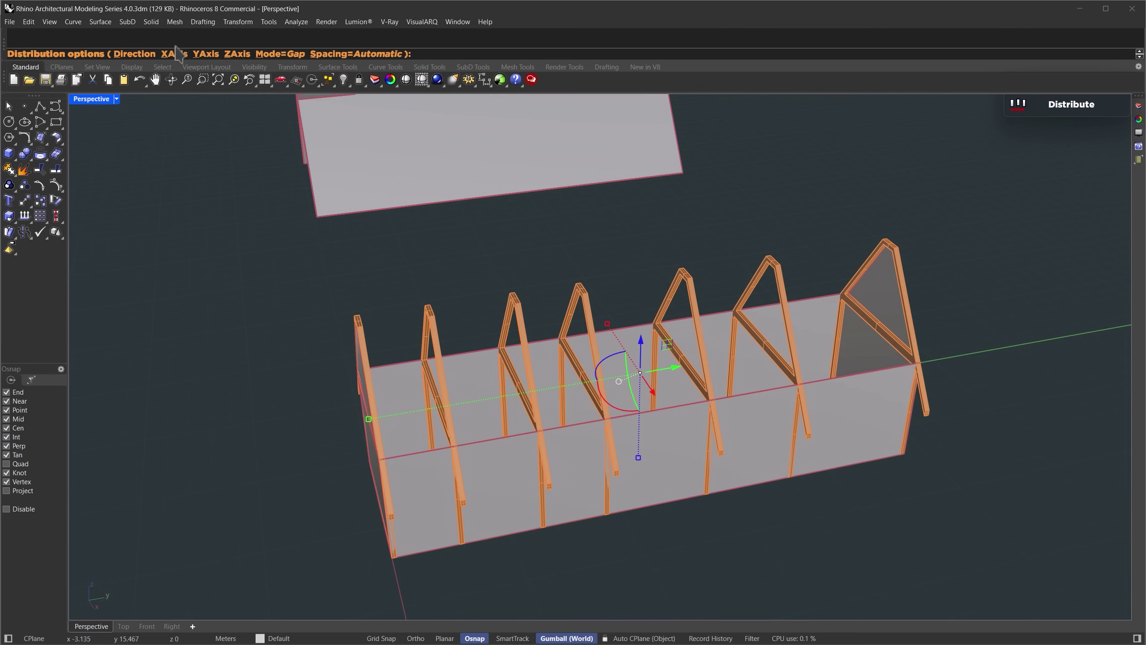
pyautogui.click(205, 55)
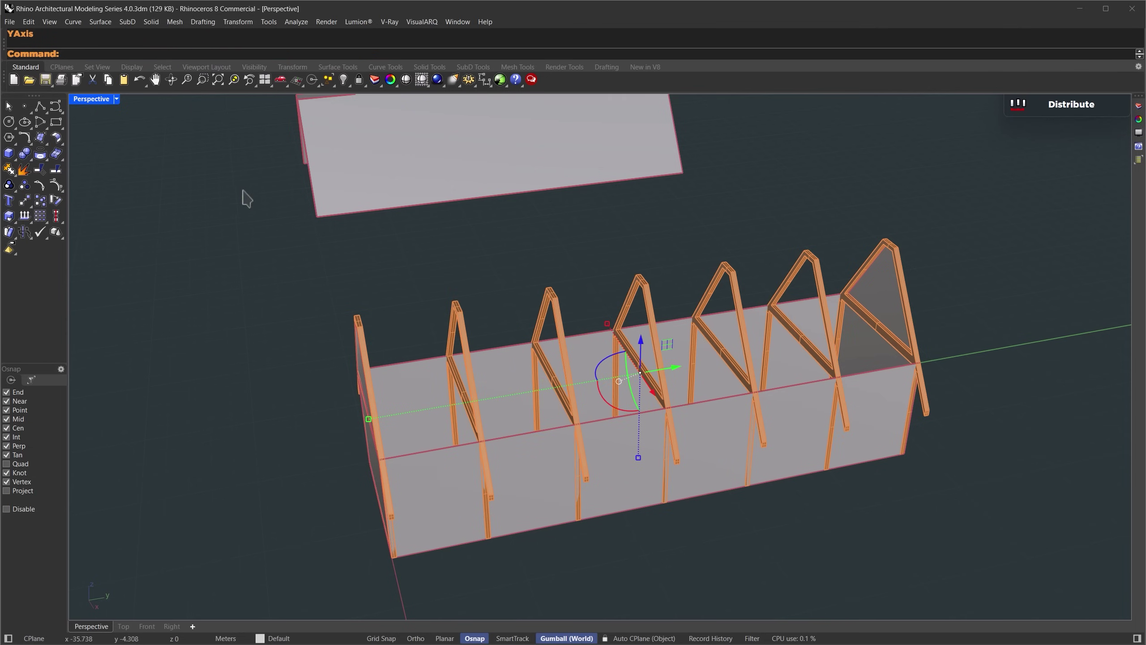
pyautogui.moveTo(280, 444); pyautogui.dragTo(428, 456, button='right')
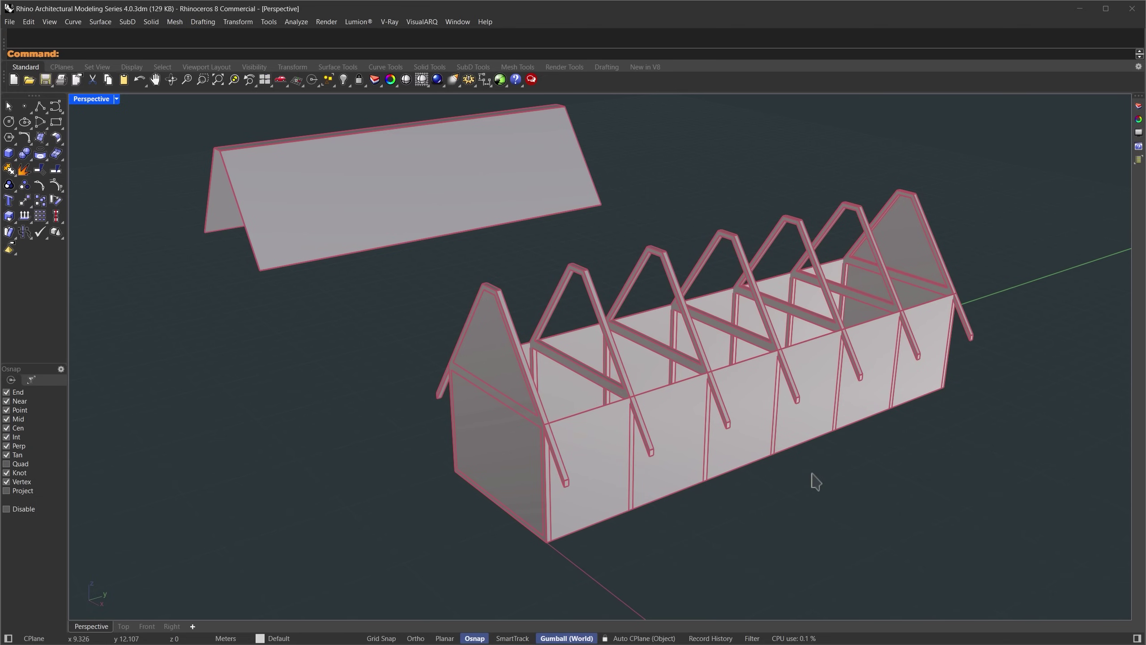
# Select the long wall polysurface plus both end walls' lower panels and gable faces.
pyautogui.click(680, 409)
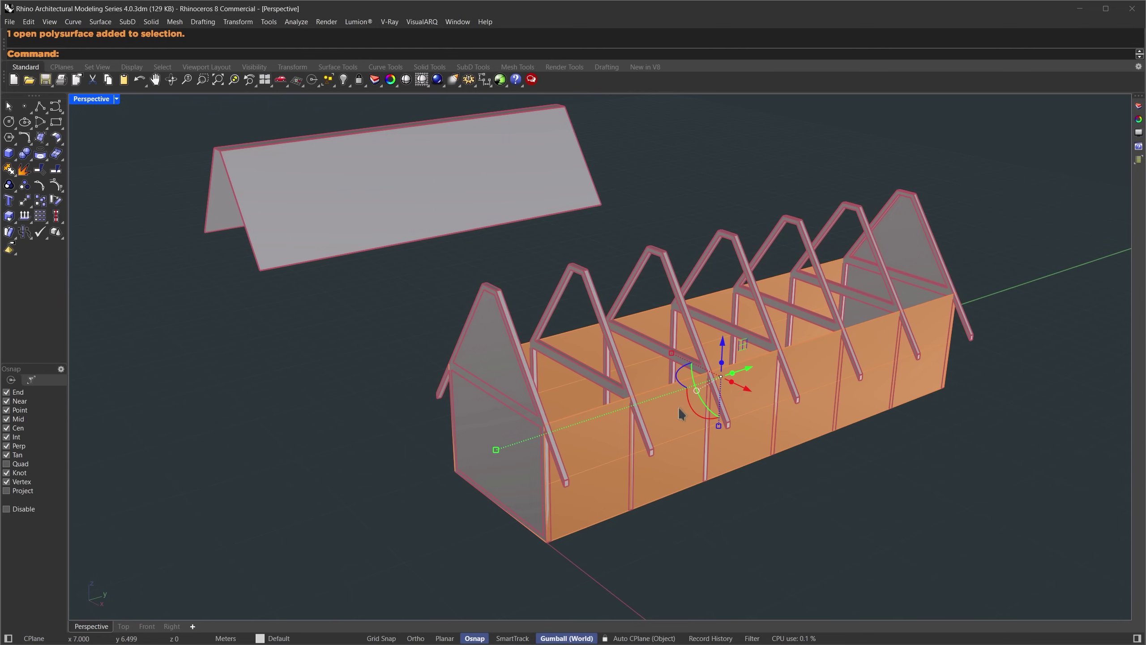
pyautogui.keyDown('shift'); pyautogui.click(486, 366); pyautogui.keyUp('shift')
pyautogui.keyDown('shift'); pyautogui.click(475, 416); pyautogui.keyUp('shift')
pyautogui.keyDown('shift'); pyautogui.click(916, 240); pyautogui.keyUp('shift')
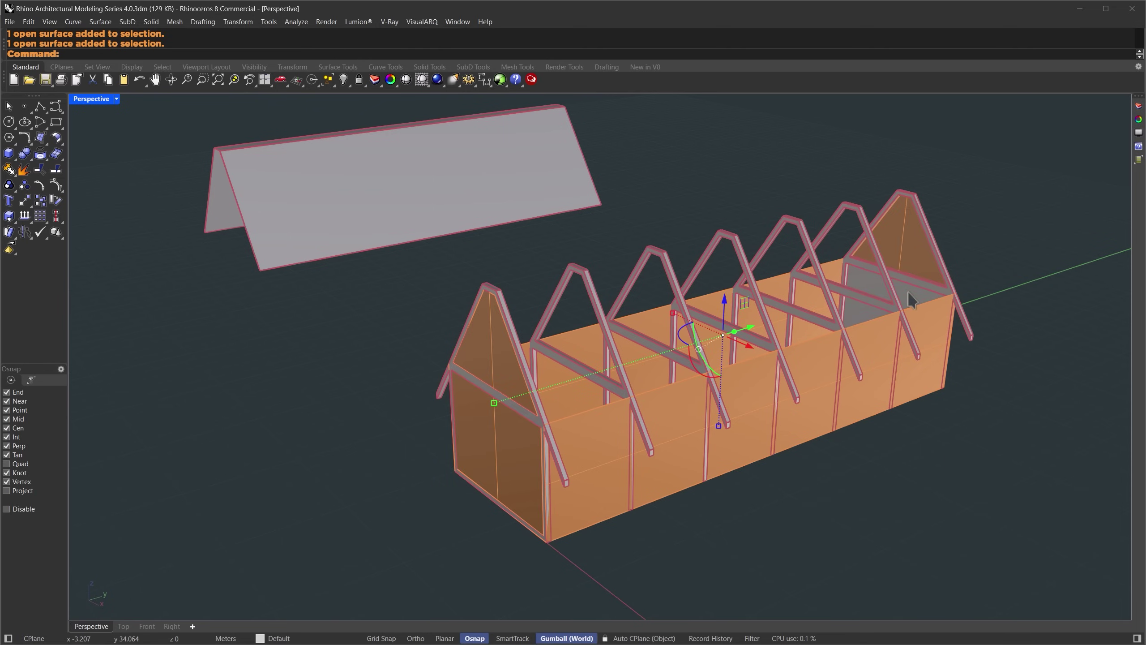
pyautogui.keyDown('shift'); pyautogui.click(910, 298); pyautogui.keyUp('shift')
# Set the selected walls' object display mode to Ghosted.
pyautogui.write('SetObjectDisplayMode')
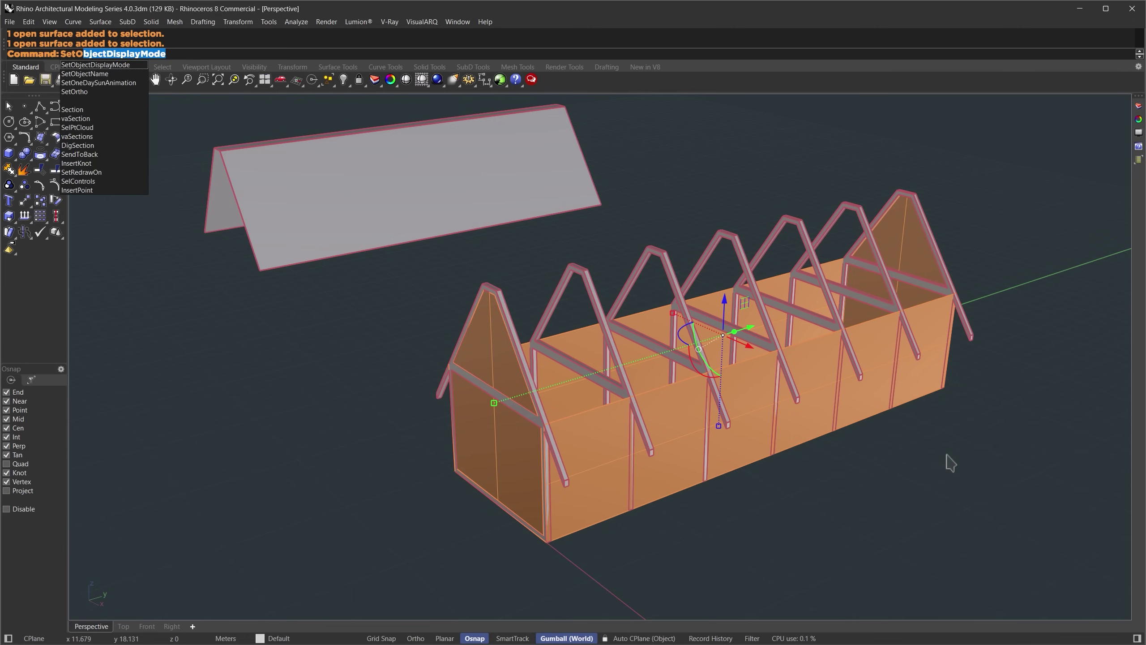
pyautogui.press('Return')
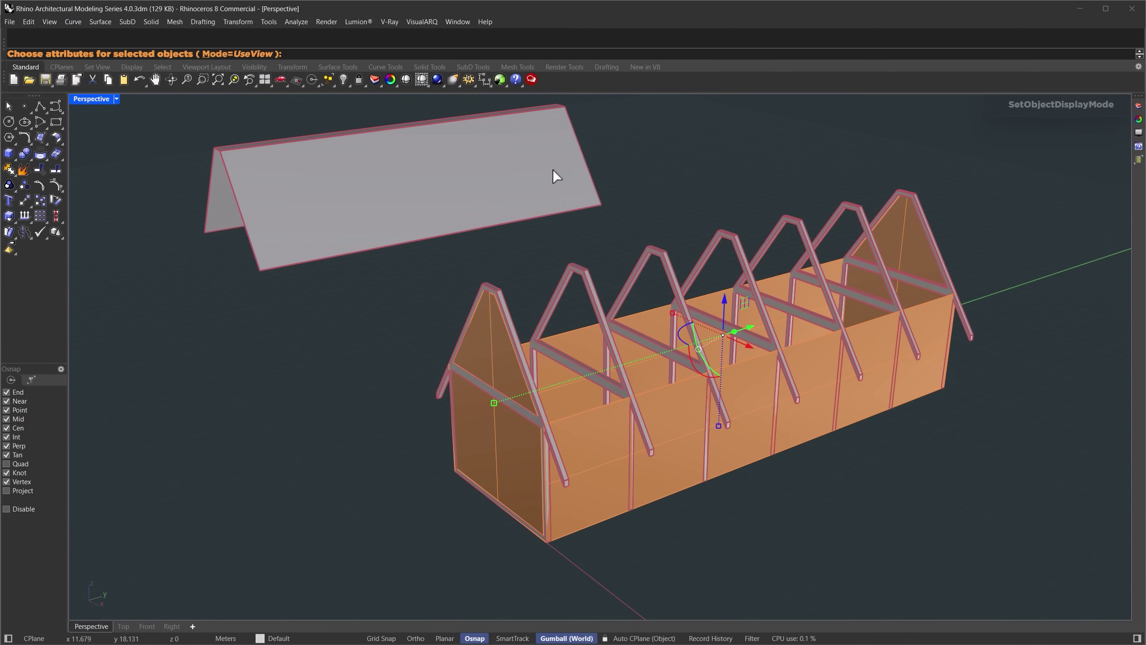
pyautogui.click(255, 54)
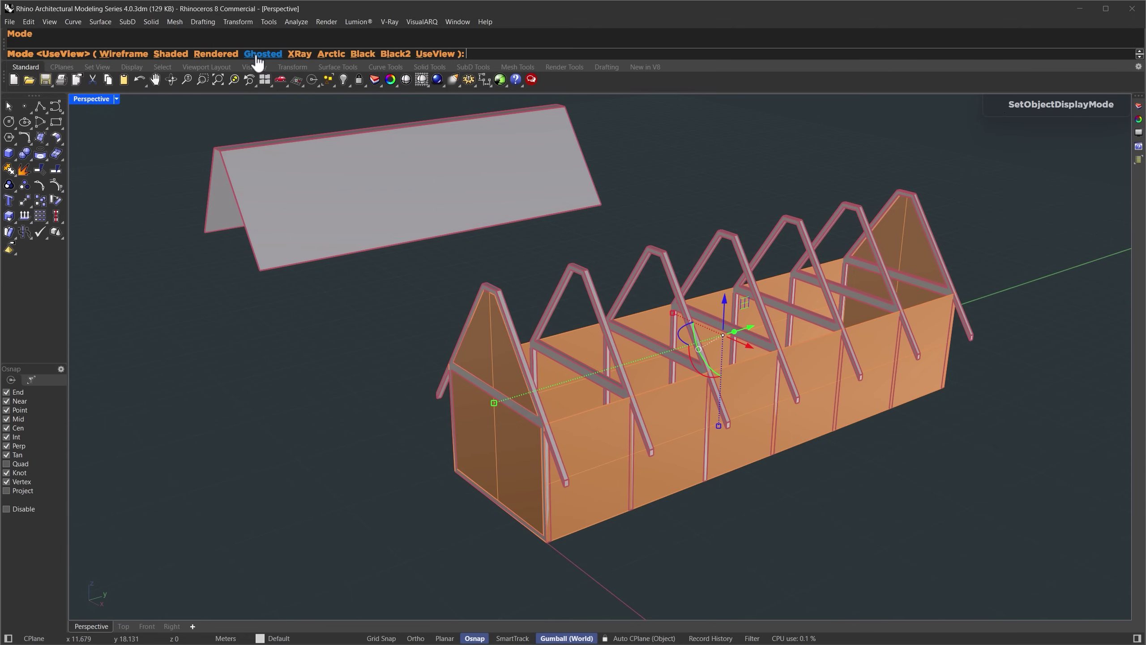
pyautogui.click(261, 54)
pyautogui.moveTo(614, 575); pyautogui.dragTo(760, 367, button='right')
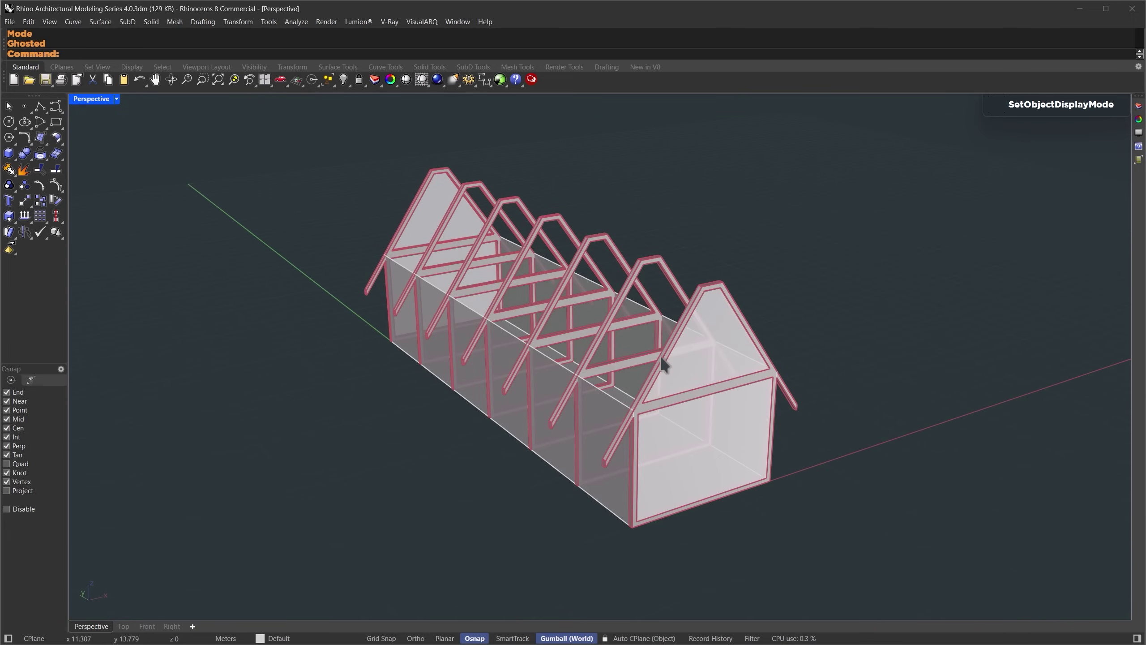
pyautogui.moveTo(778, 429); pyautogui.dragTo(664, 433, button='right')
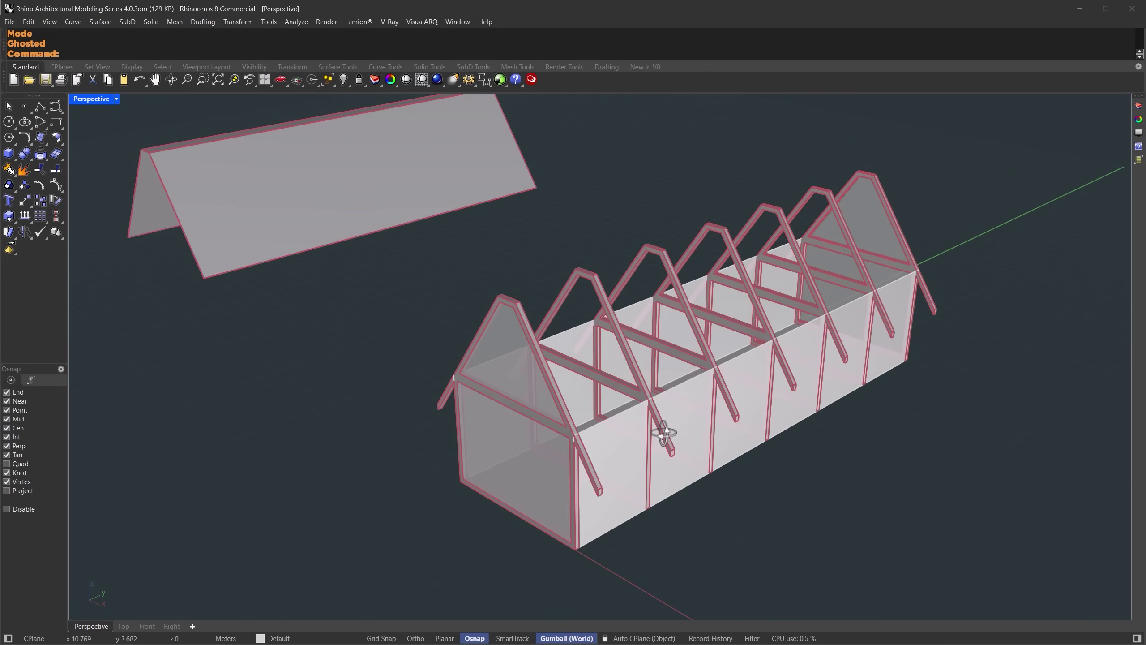
# Undo the roof's gumball move with UndoSelected, putting it back on the house.
pyautogui.moveTo(276, 335); pyautogui.dragTo(107, 139)
pyautogui.write('UndoSelected')
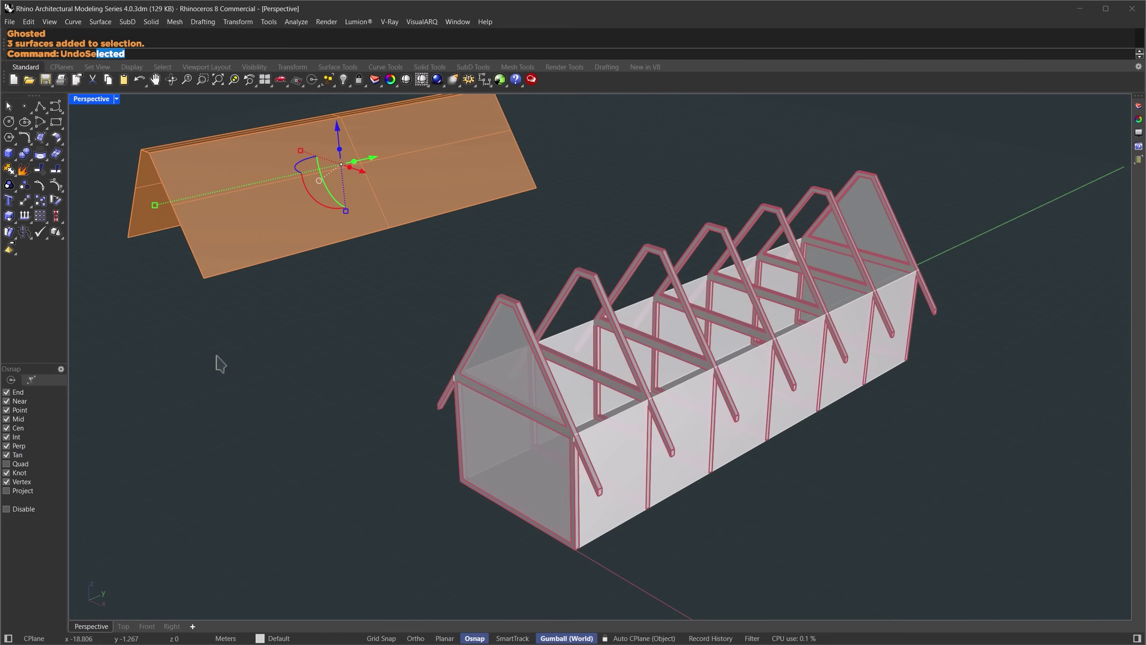
pyautogui.press('Return')
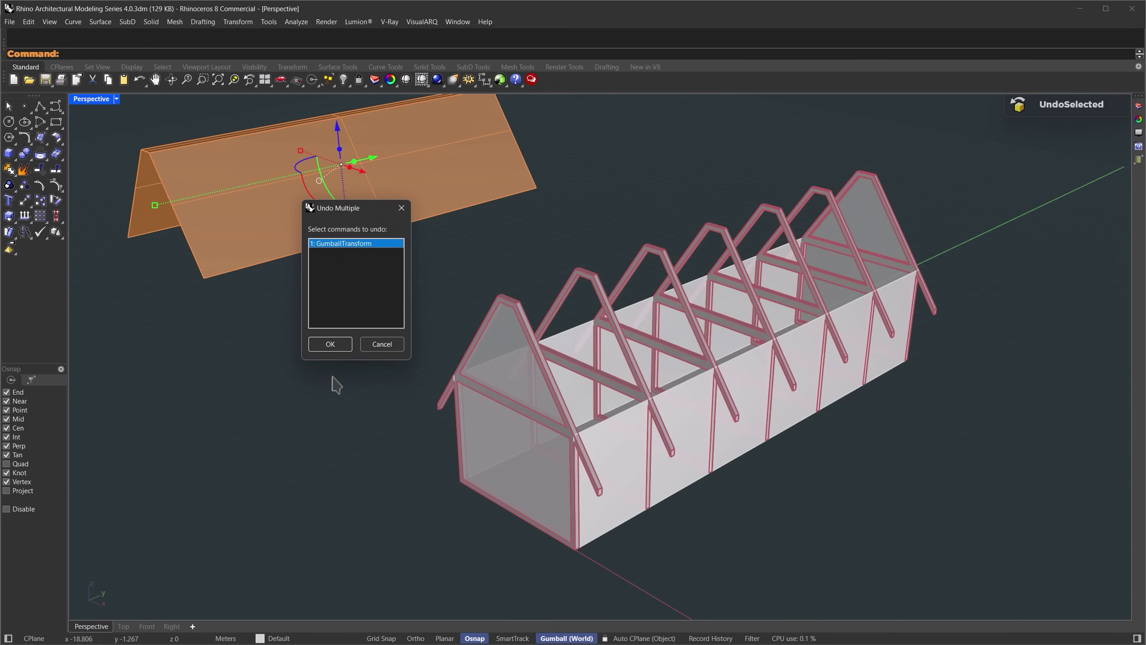
pyautogui.click(330, 345)
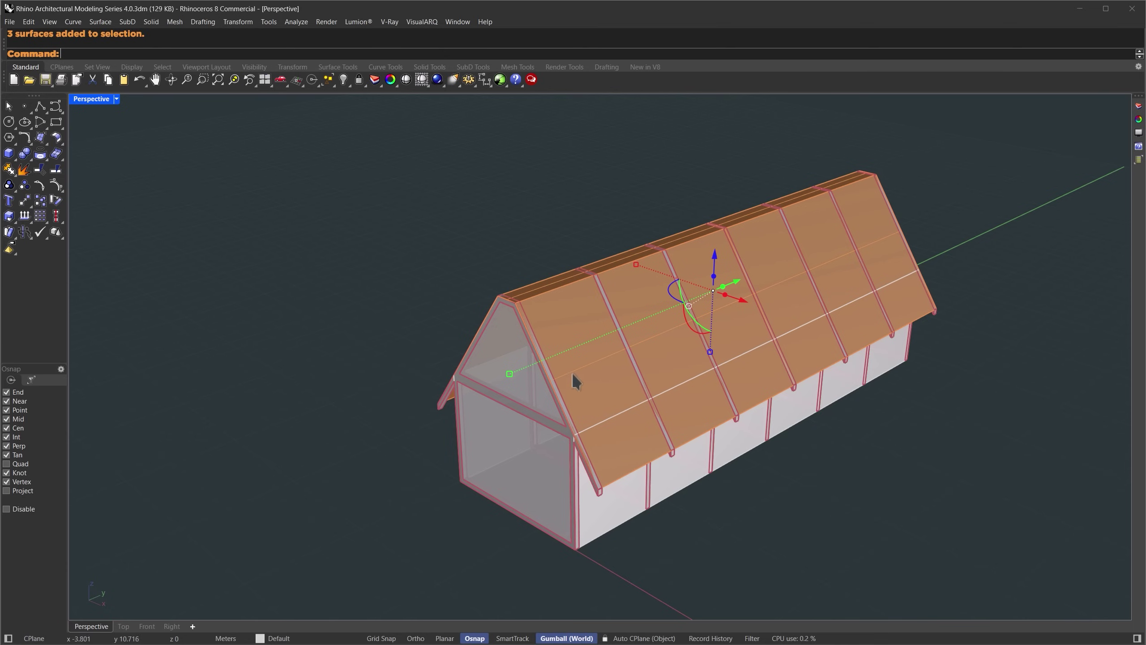
# Stretch the roof lengthwise with the gumball so it overhangs the gable end.
pyautogui.moveTo(510, 375); pyautogui.dragTo(491, 383)
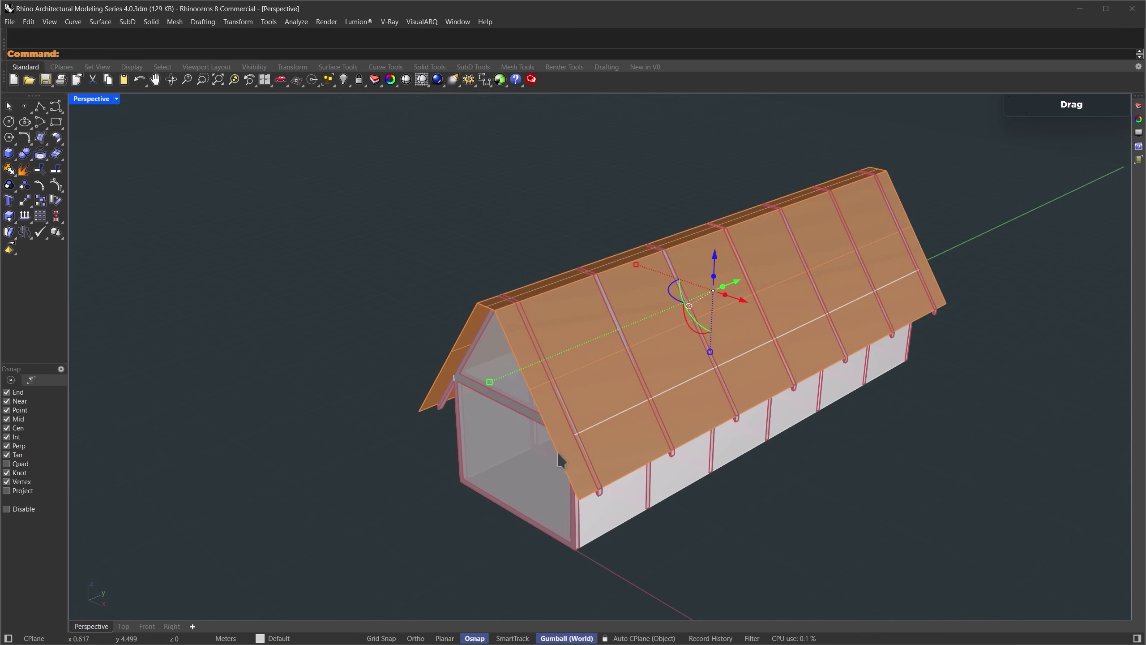
pyautogui.click(782, 528)
pyautogui.moveTo(782, 529); pyautogui.dragTo(772, 474, button='right')
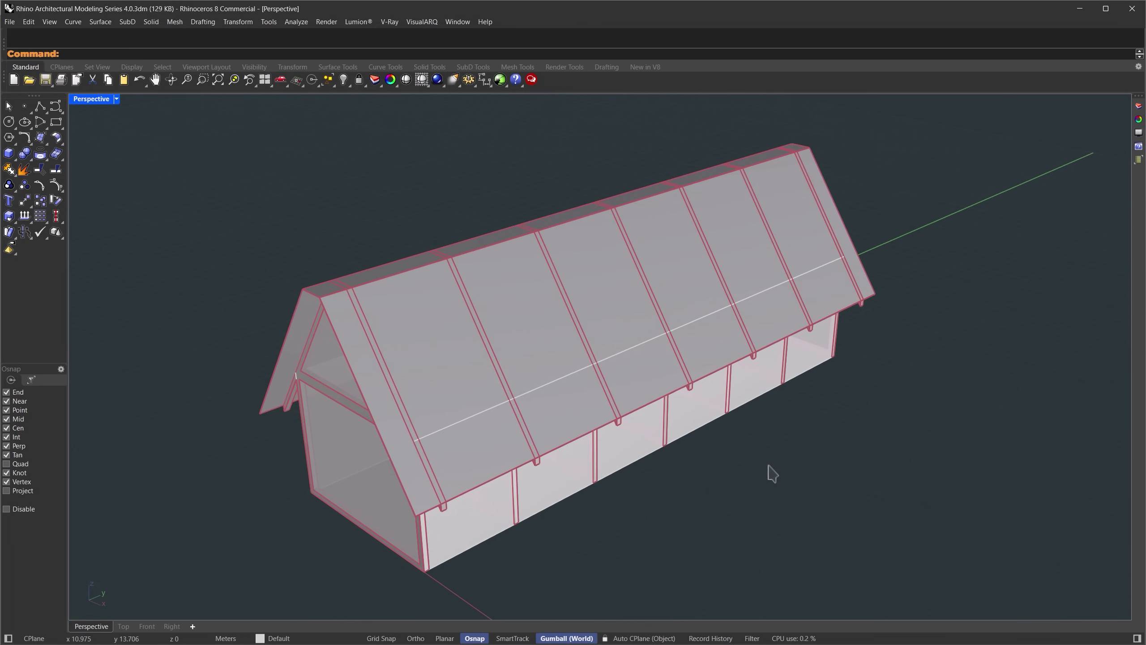
# Create a tube at the long wall's tracked midpoint with radii 1.7 and 1.5, height 10.5.
pyautogui.write('Tube')
pyautogui.press('Return')
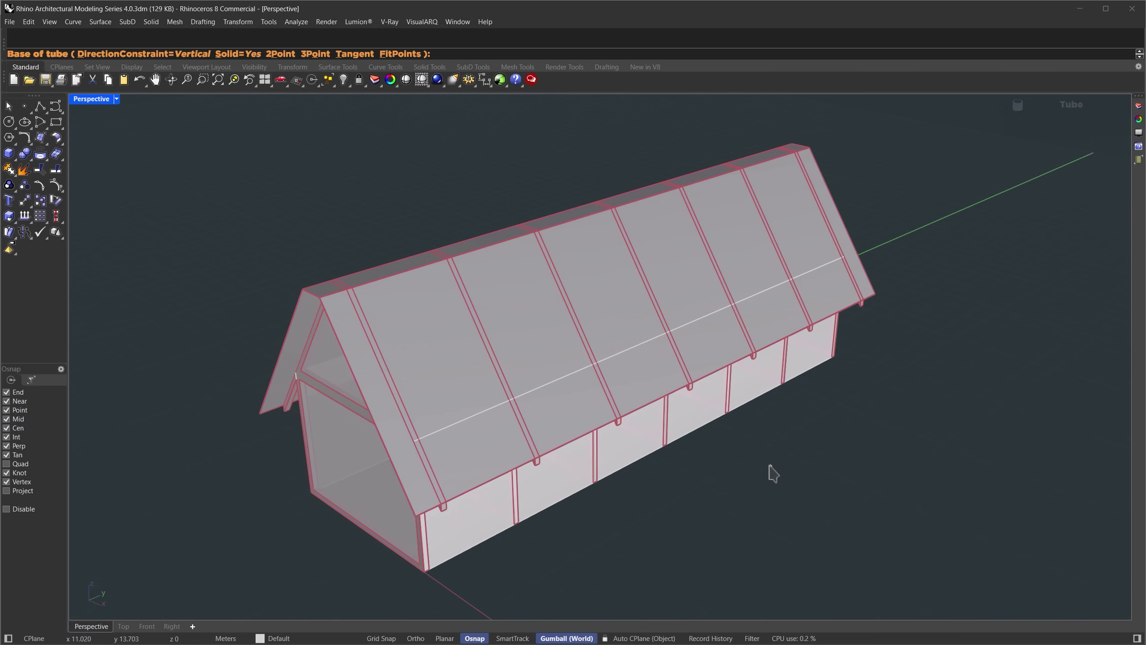
pyautogui.scroll(5, 556, 526)
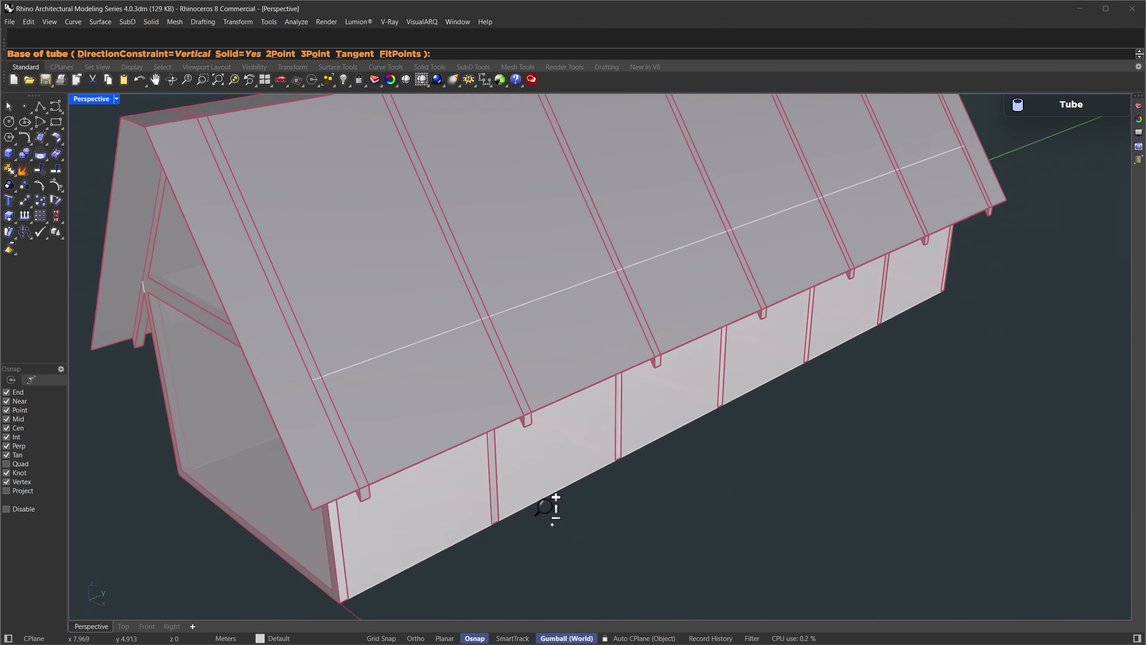
pyautogui.click(510, 638)
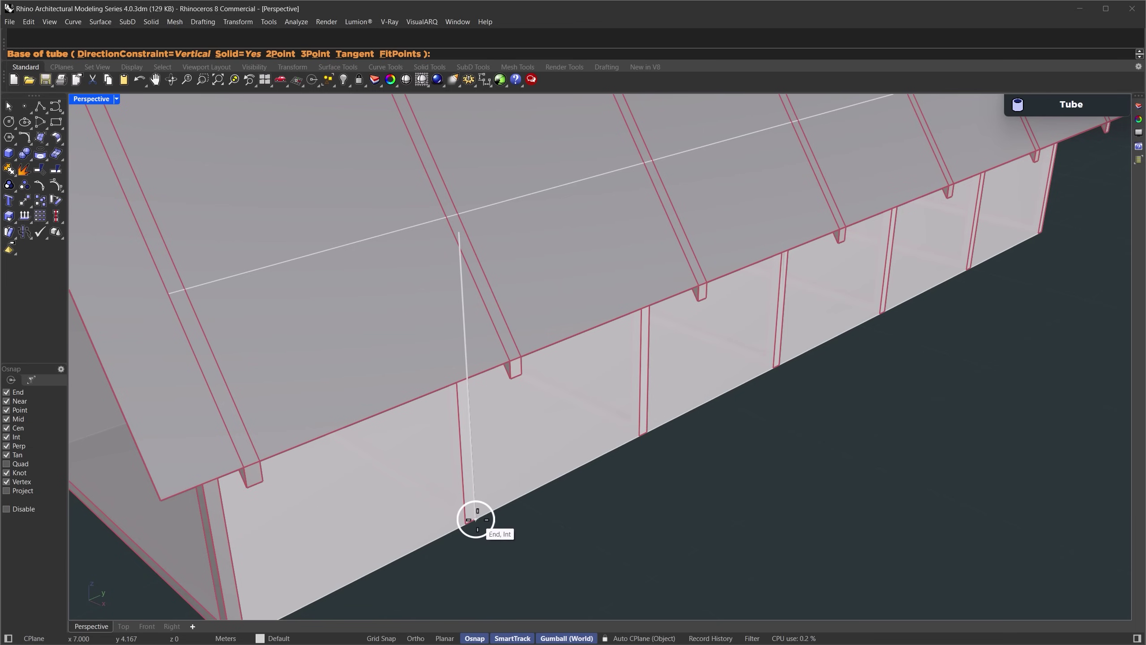
pyautogui.moveTo(476, 520)
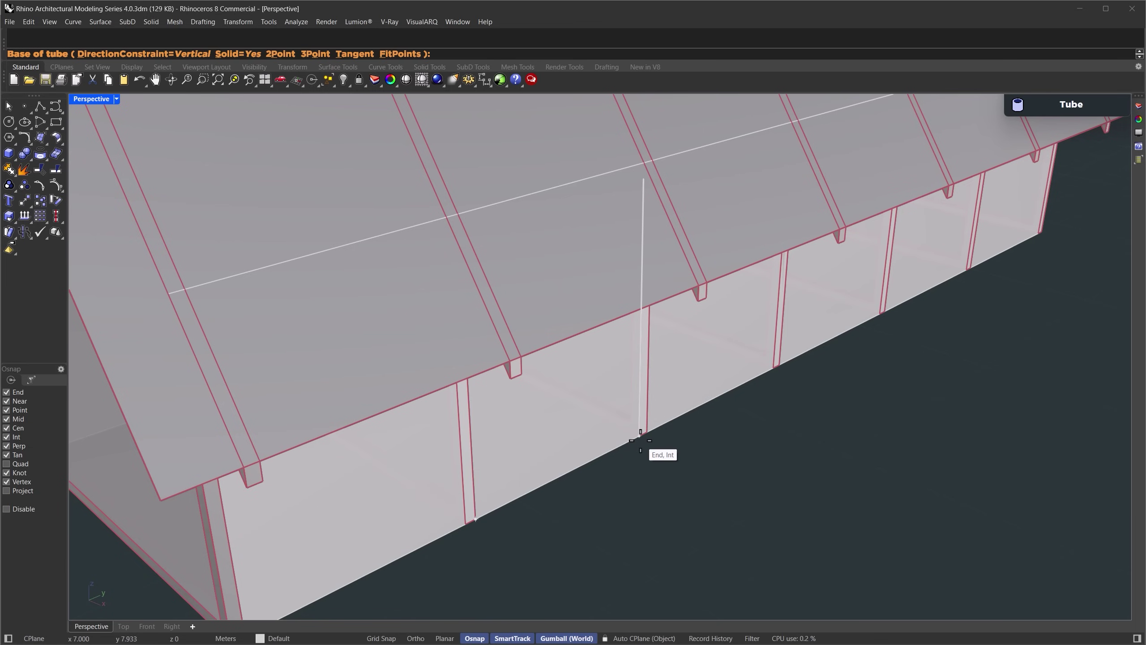
pyautogui.moveTo(639, 435)
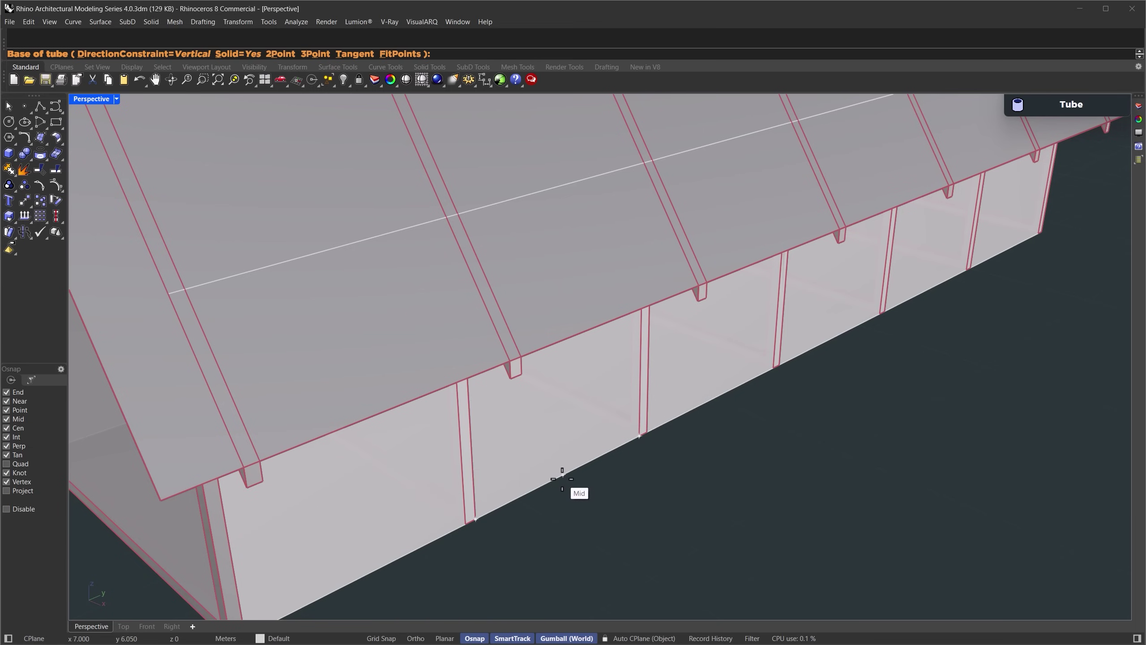
pyautogui.click(563, 474)
pyautogui.write('1.7')
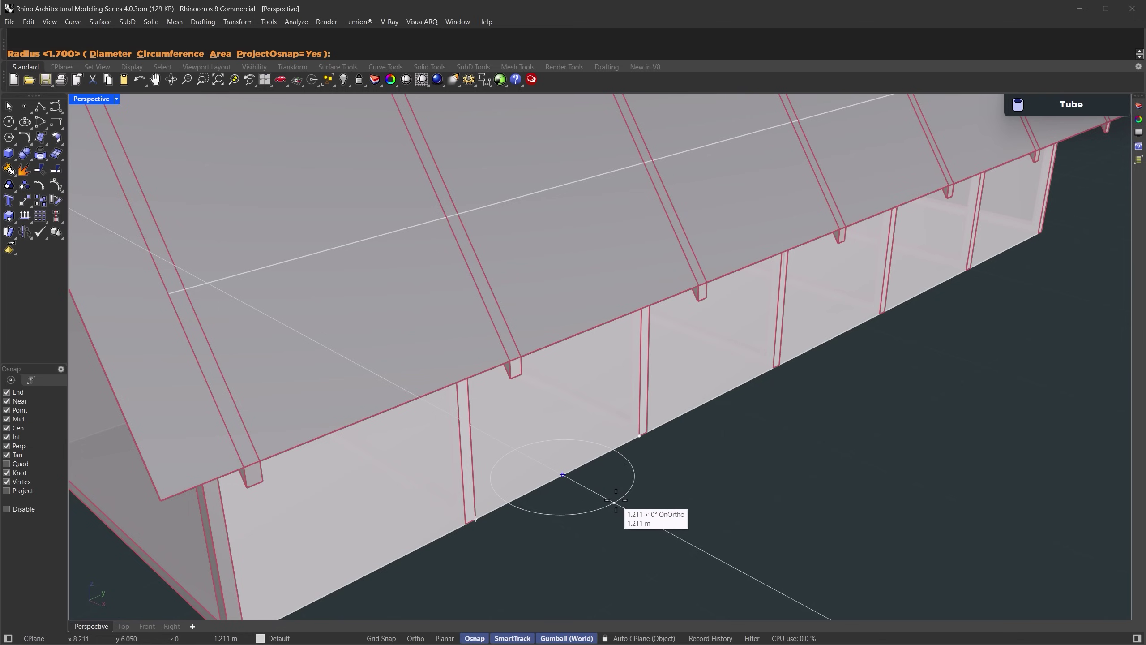
pyautogui.press('Return')
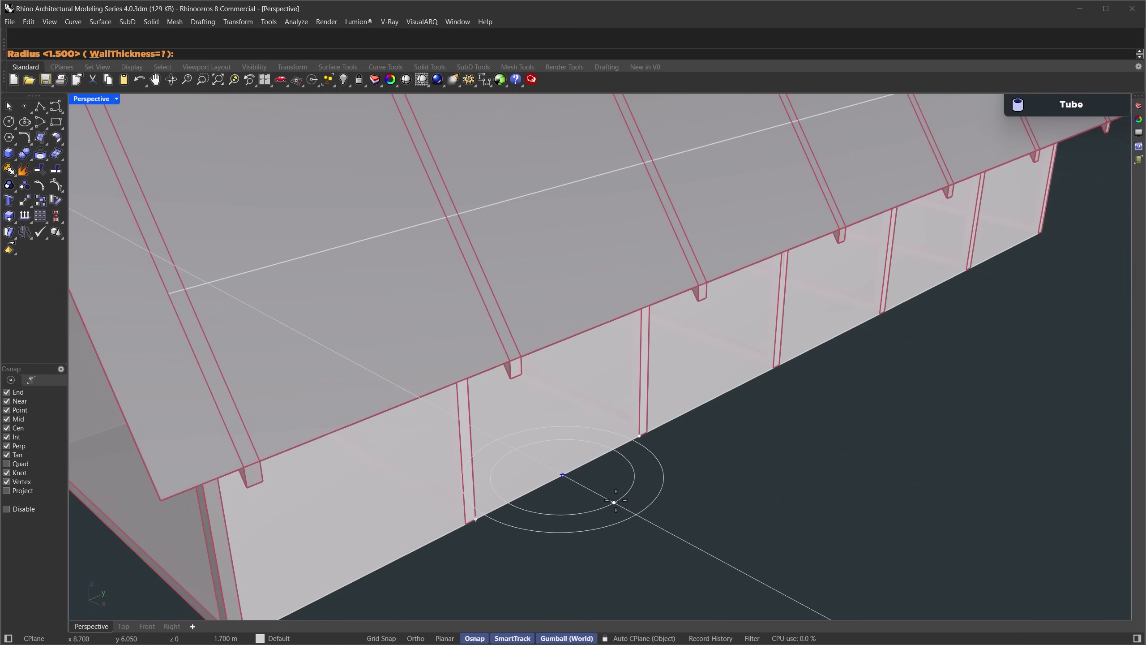
pyautogui.write('1.5')
pyautogui.press('Return')
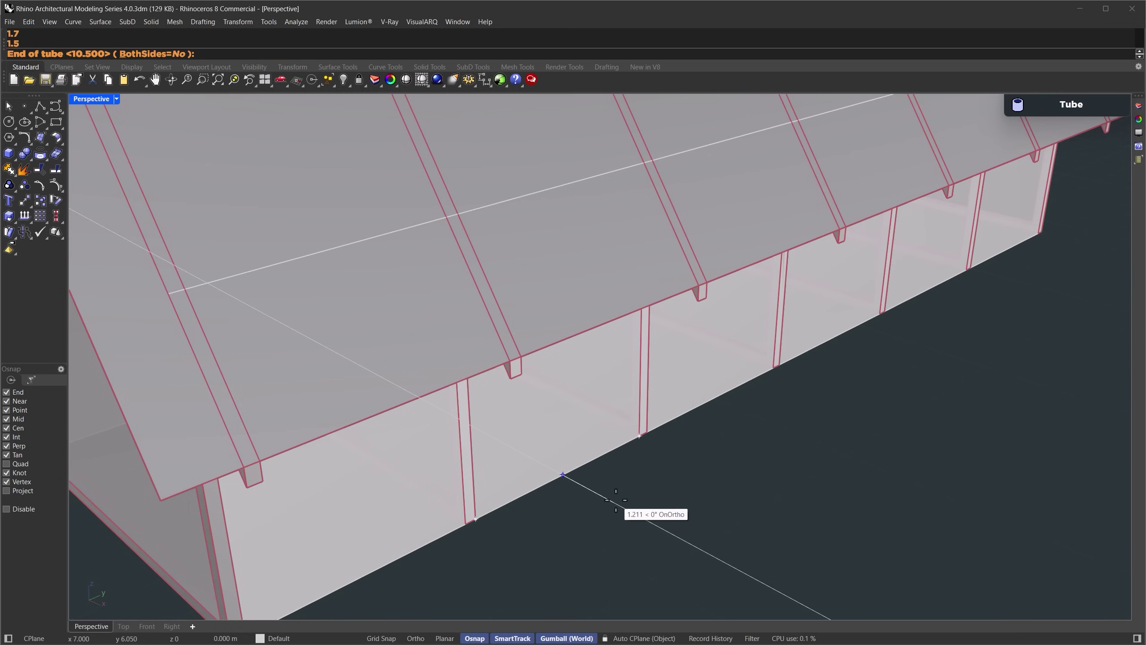
pyautogui.write('1')
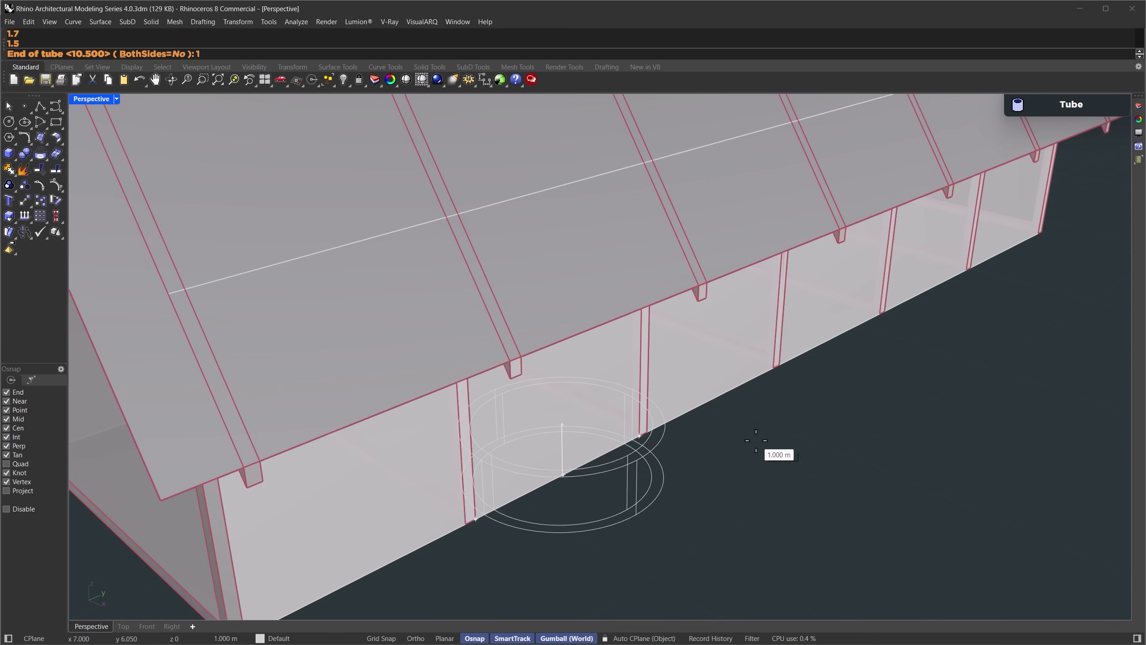
pyautogui.write('0.5')
pyautogui.press('Return')
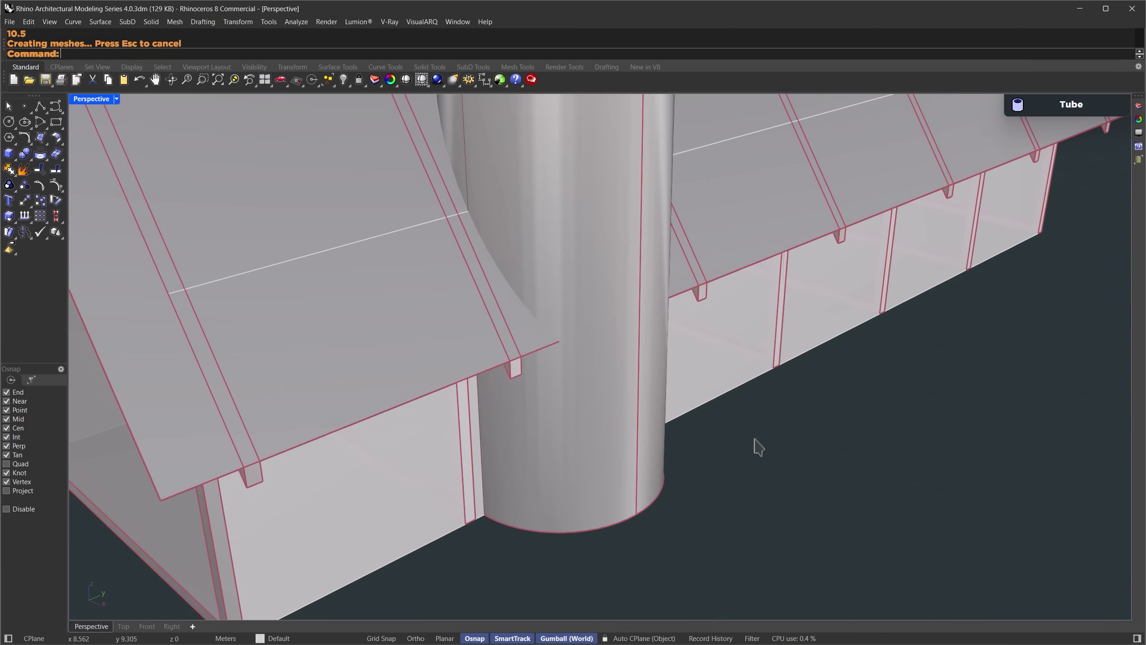
# Shift the chimney -0.748 m in X along the wall.
pyautogui.scroll(-8, 758, 447)
pyautogui.moveTo(759, 486)
pyautogui.mouseDown(button='right')
pyautogui.moveTo(773, 448)
pyautogui.moveTo(744, 470)
pyautogui.mouseUp(button='right')
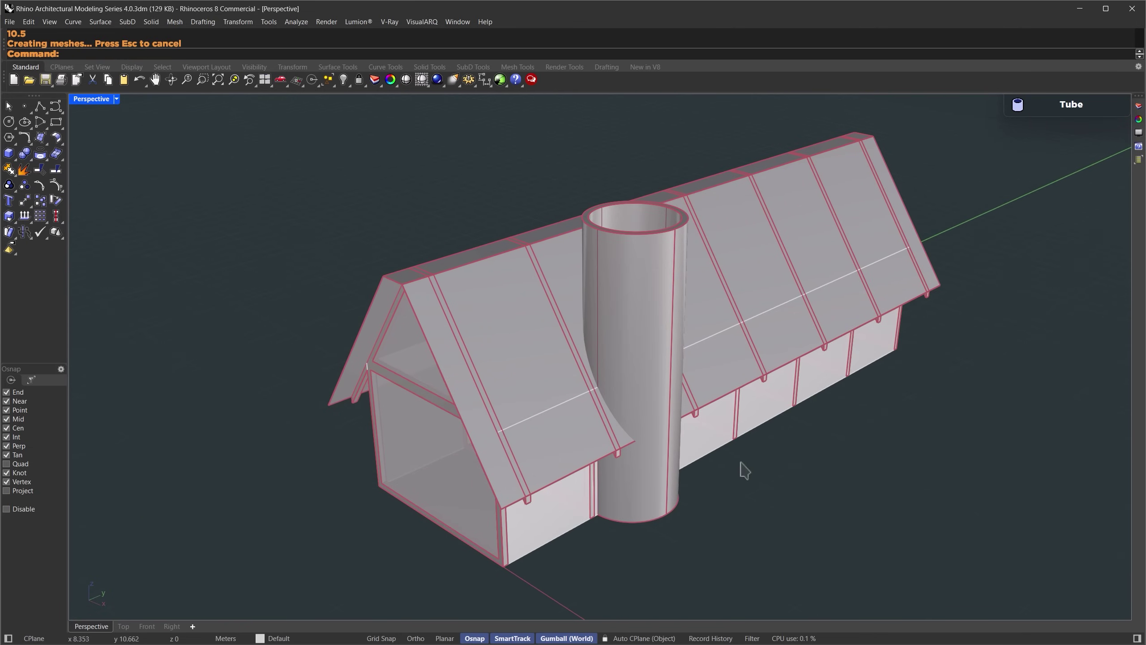
pyautogui.scroll(1, 852, 403)
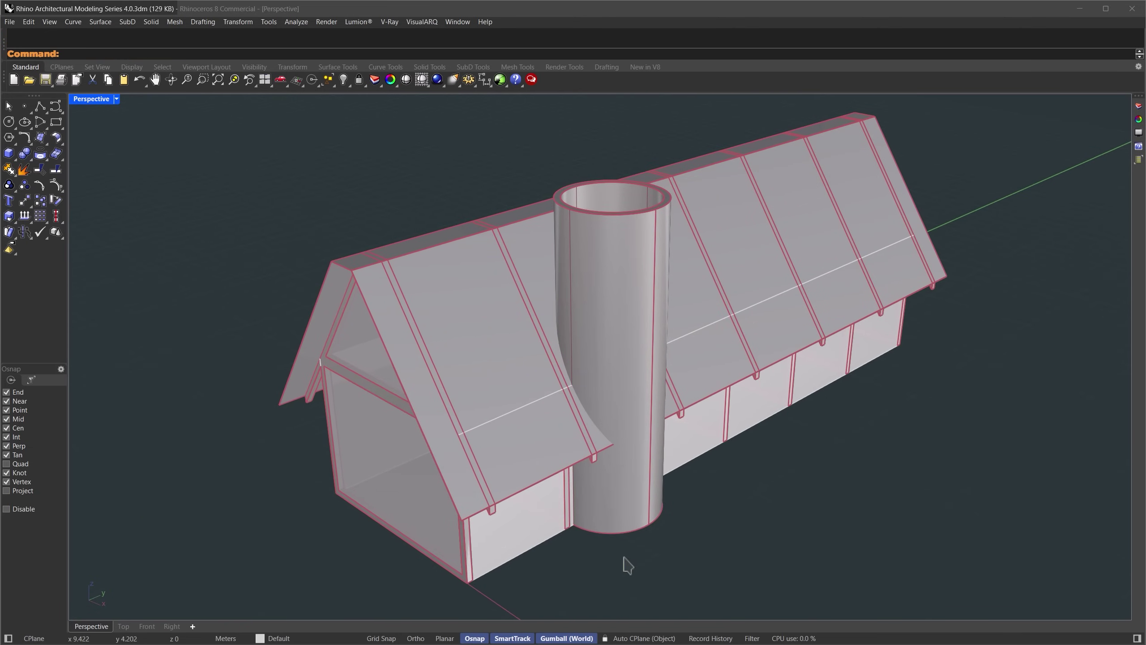
pyautogui.click(635, 517)
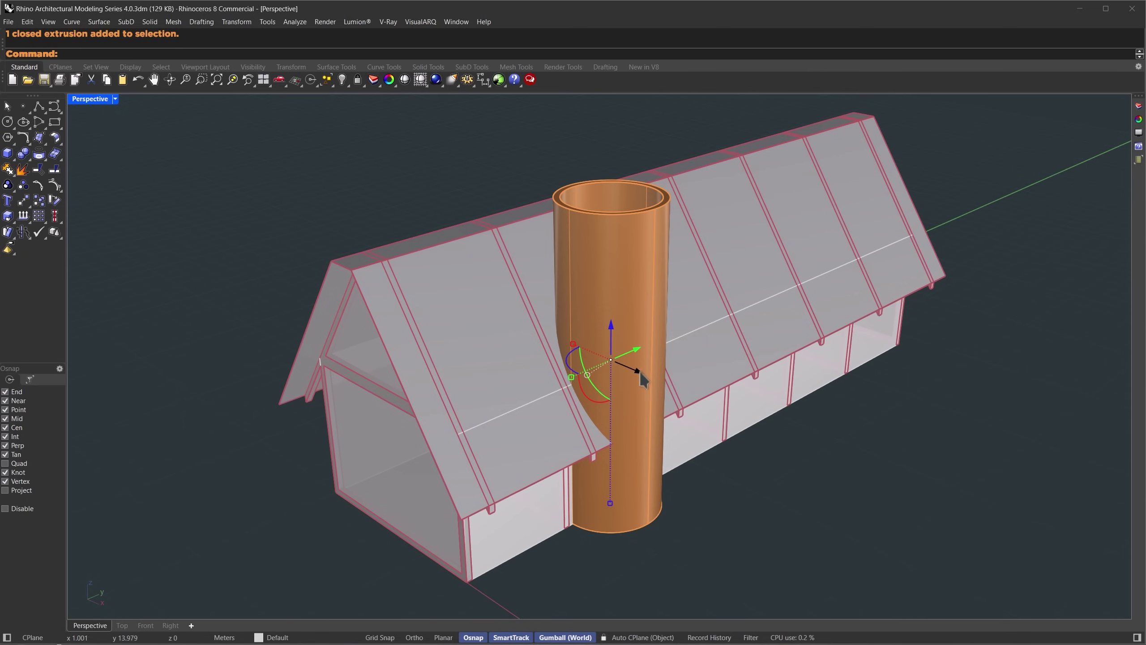
pyautogui.moveTo(640, 373); pyautogui.dragTo(625, 369)
pyautogui.click(787, 483)
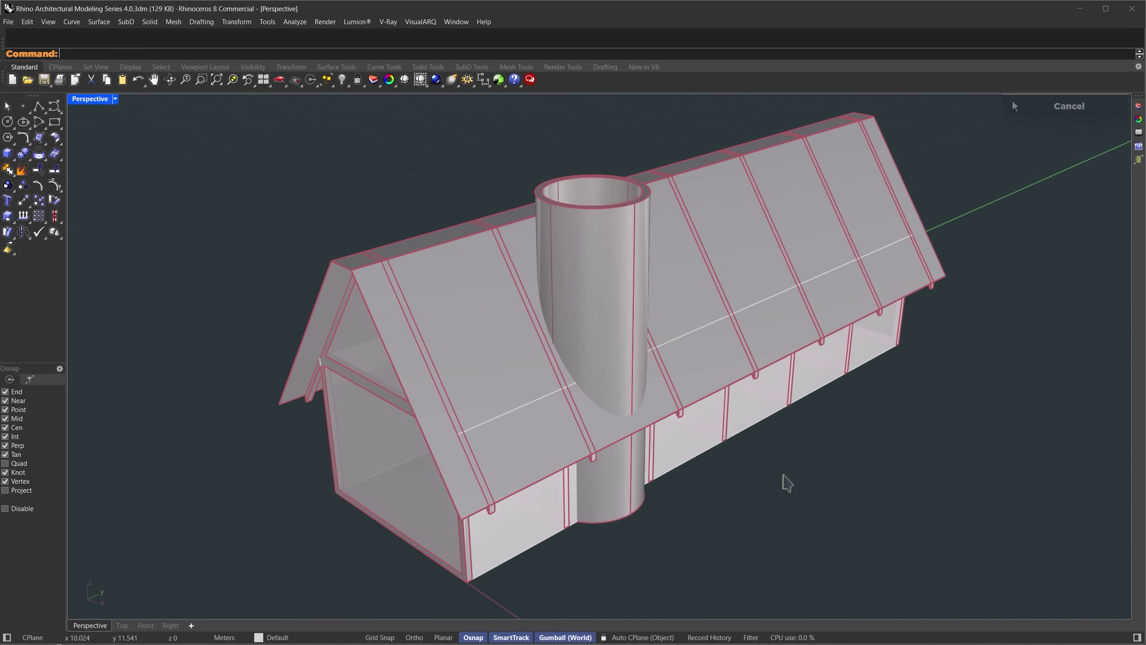
# Extract a copy of the chimney's outer cylindrical surface.
pyautogui.write('extractsrf')
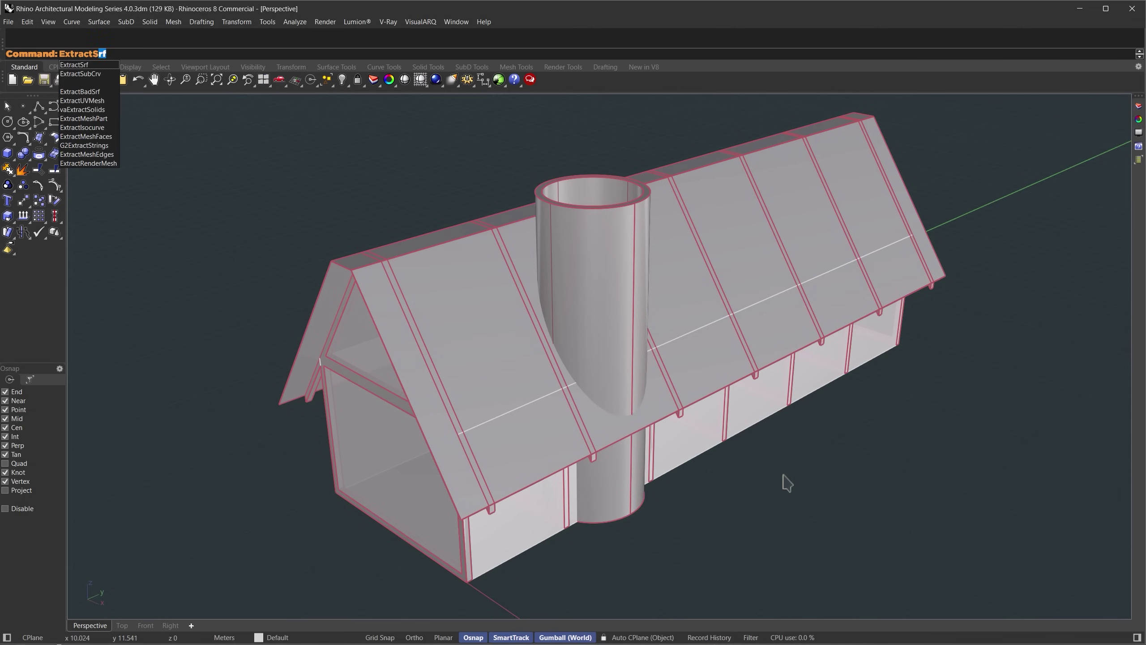
pyautogui.press('Return')
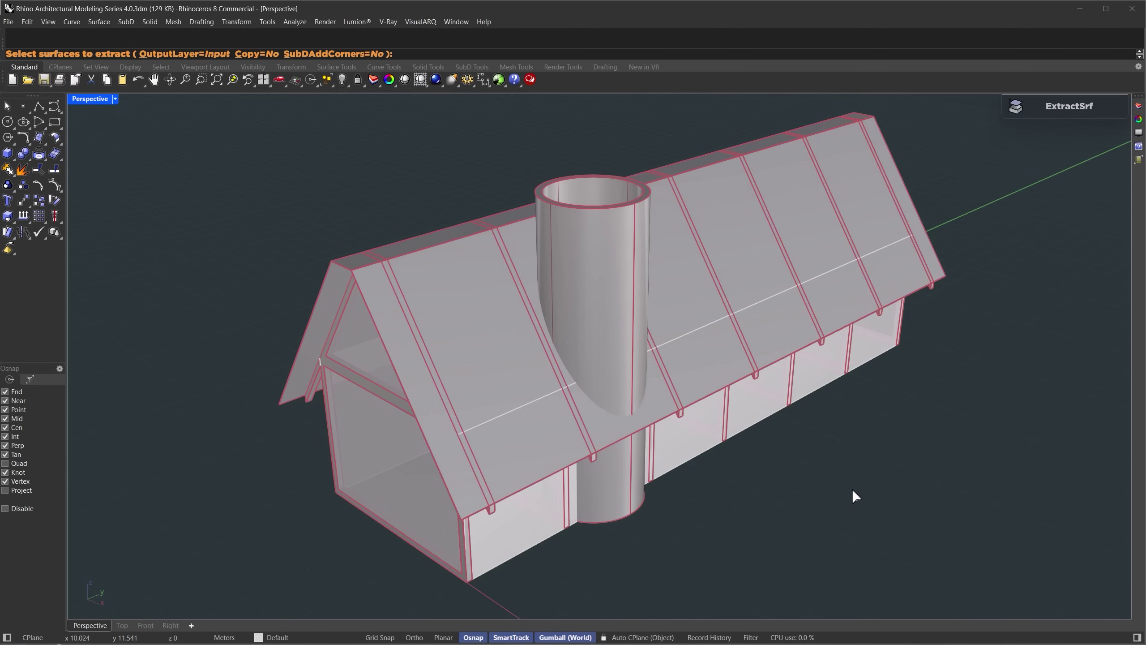
pyautogui.click(599, 318)
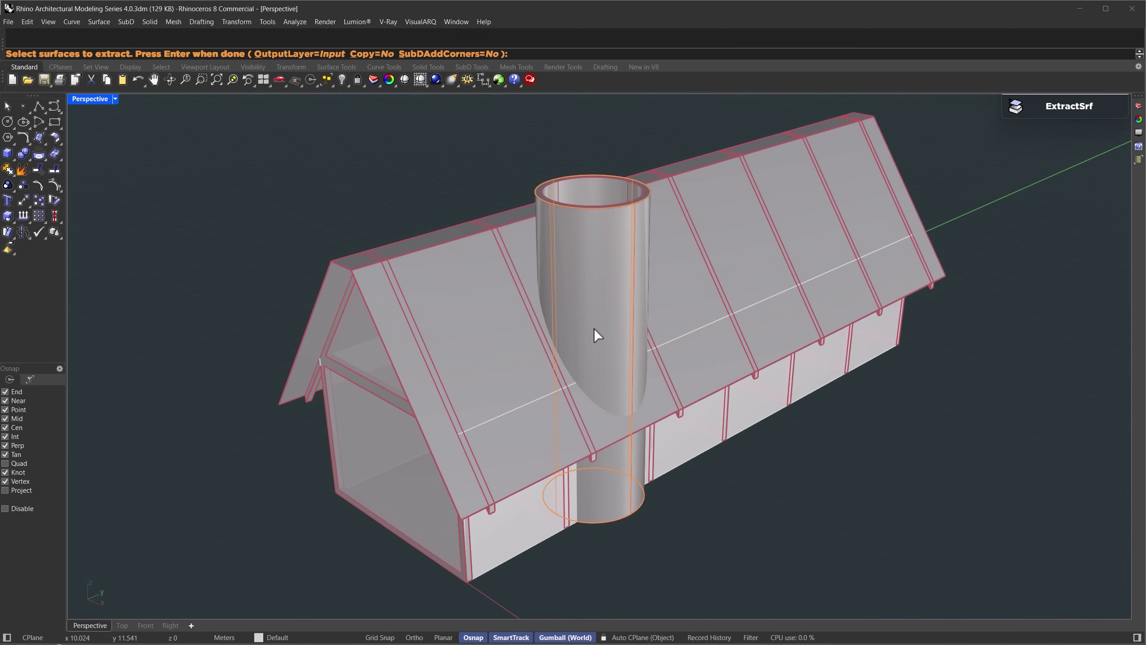
pyautogui.click(367, 54)
pyautogui.press('Return')
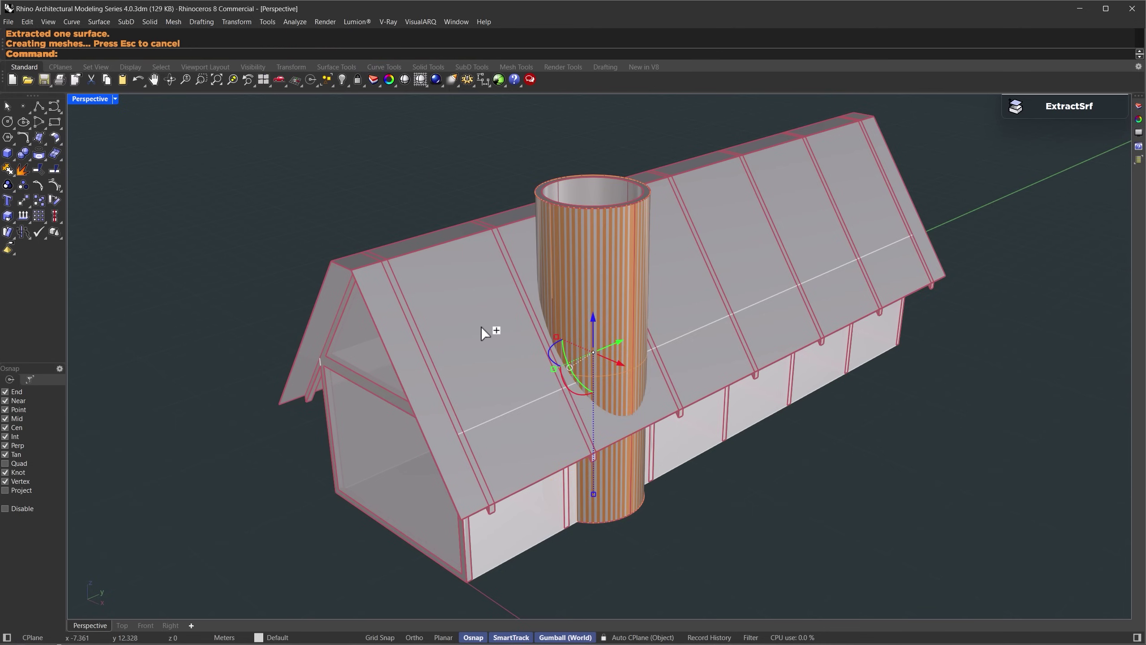
# Isolate the roof and extracted chimney surface, hiding the rest of the house.
pyautogui.keyDown('shift'); pyautogui.click(477, 334); pyautogui.keyUp('shift')
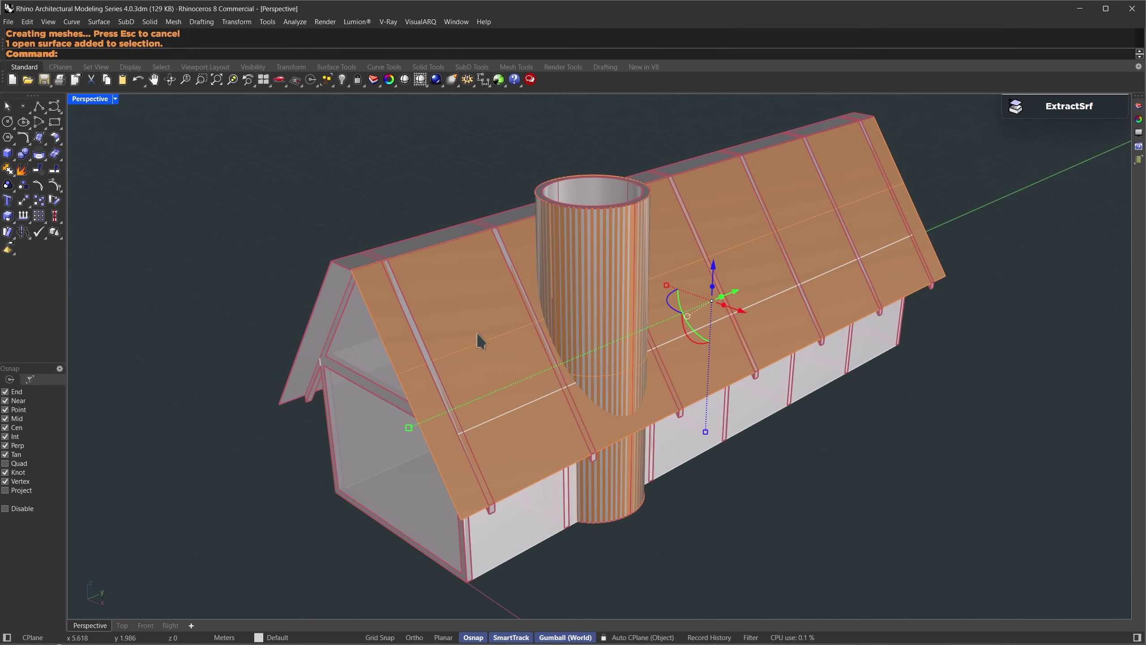
pyautogui.press('Return')
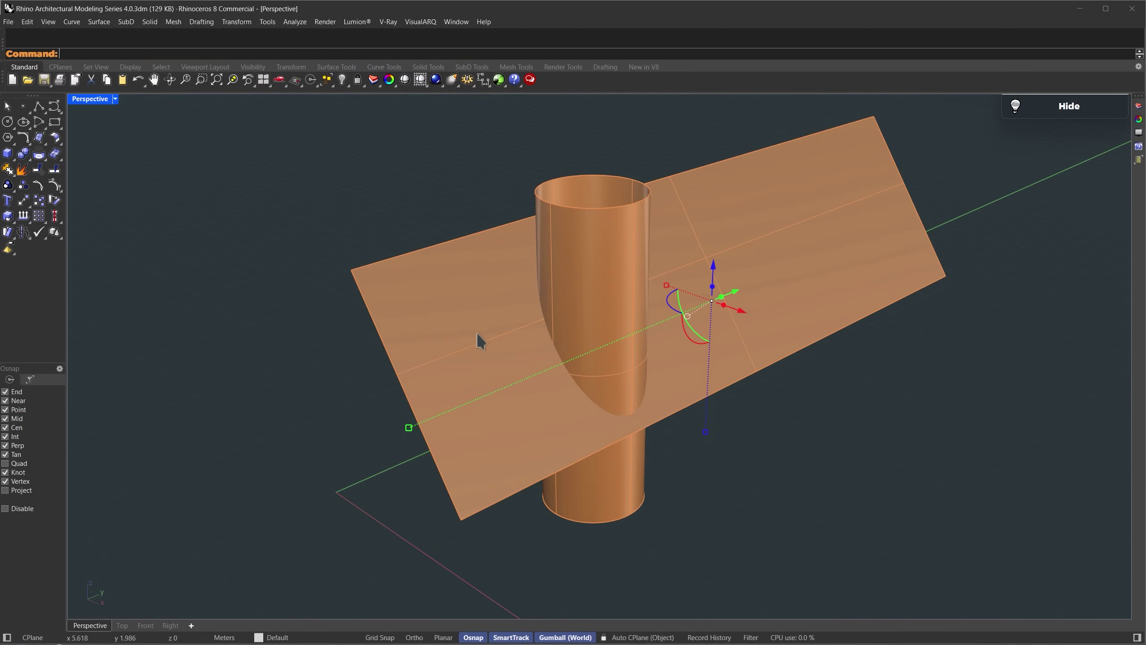
pyautogui.moveTo(510, 320)
pyautogui.mouseDown(button='right')
pyautogui.moveTo(481, 289)
pyautogui.moveTo(517, 307)
pyautogui.mouseUp(button='right')
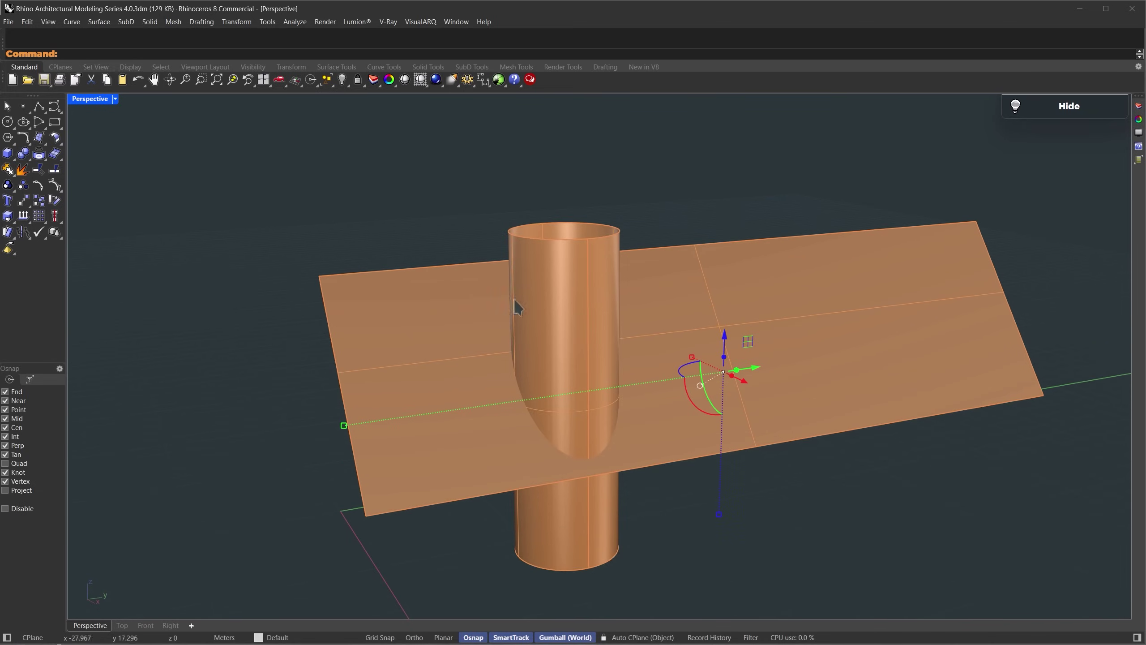
pyautogui.scroll(3, 538, 236)
pyautogui.click(449, 212)
pyautogui.keyDown('ctrl'); pyautogui.keyDown('shift'); pyautogui.moveTo(419, 173); pyautogui.dragTo(671, 239); pyautogui.keyUp('shift'); pyautogui.keyUp('ctrl')
# Flatten the plane to its corner's height with SetPt.
pyautogui.write('SetPt')
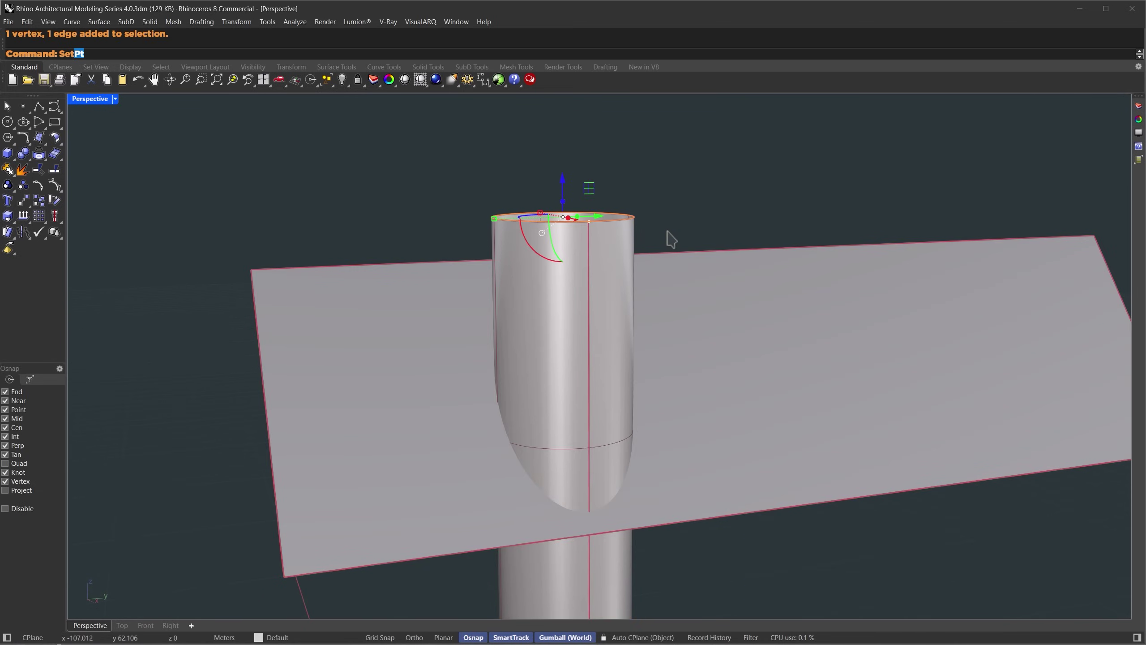
pyautogui.press('Return')
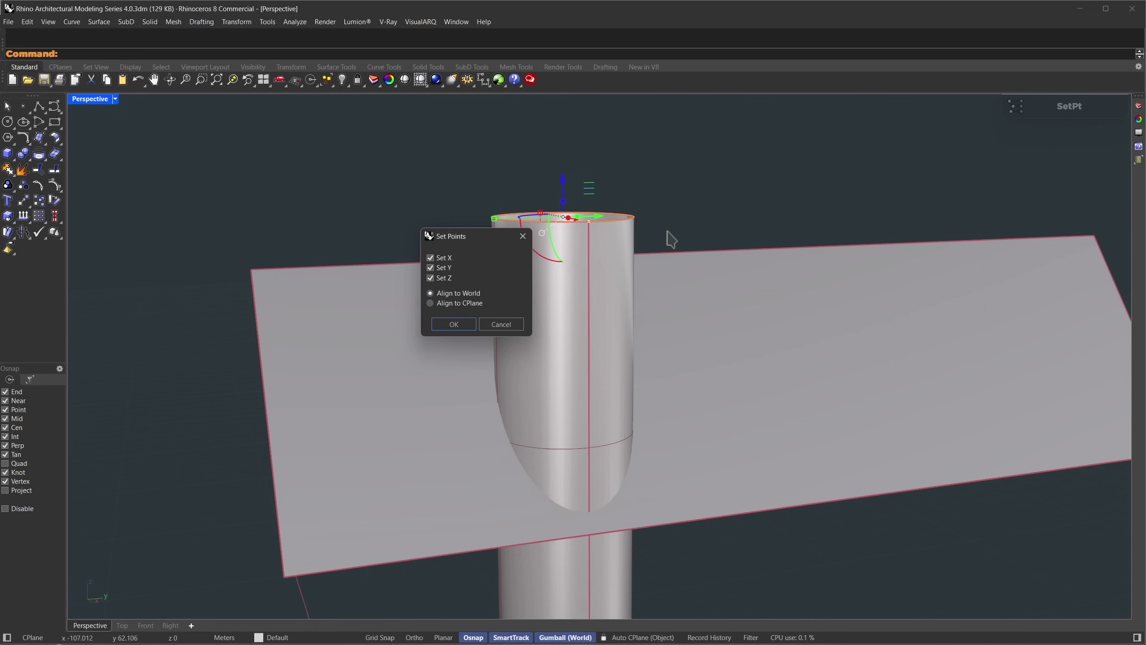
pyautogui.click(454, 324)
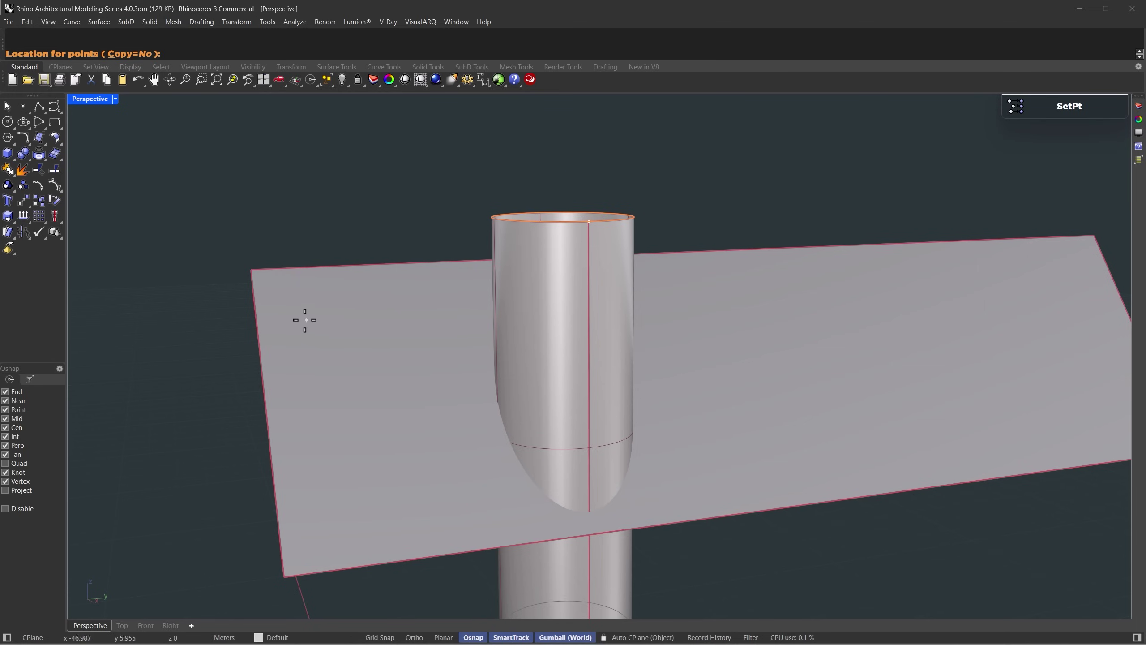
pyautogui.click(251, 269)
pyautogui.scroll(-2, 467, 231)
# Bring the cylinder's bottom edge to the plane corner's height with SetPt.
pyautogui.moveTo(455, 496); pyautogui.dragTo(661, 560)
pyautogui.press('Return')
pyautogui.press('Return')
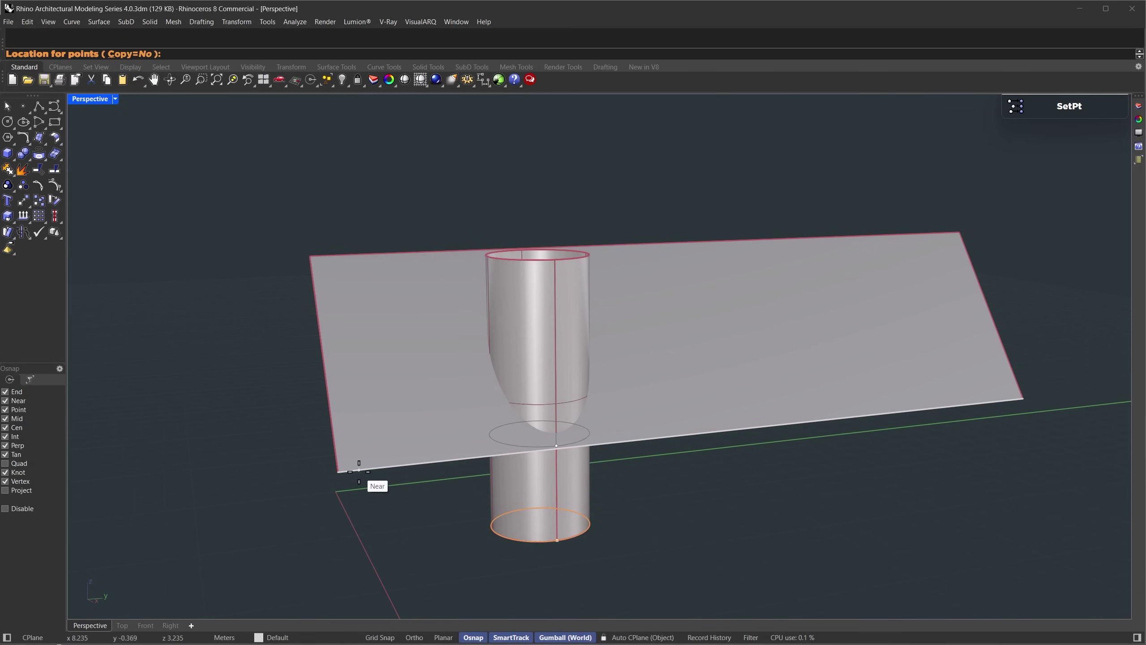
pyautogui.click(339, 469)
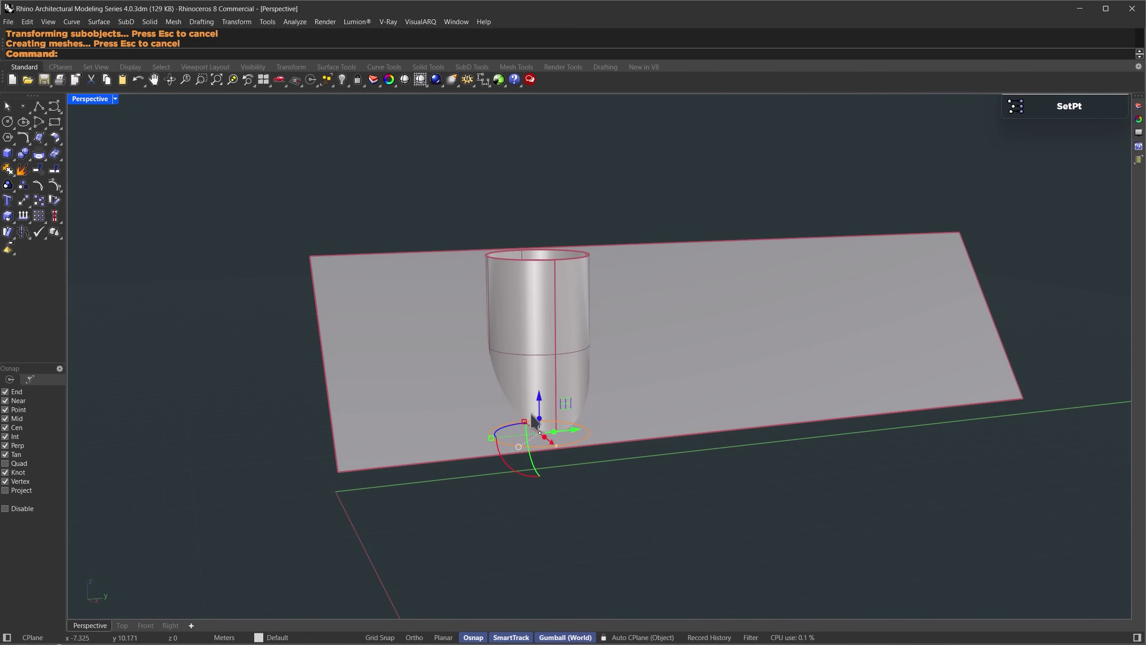
pyautogui.scroll(2, 529, 359)
pyautogui.scroll(-1, 529, 351)
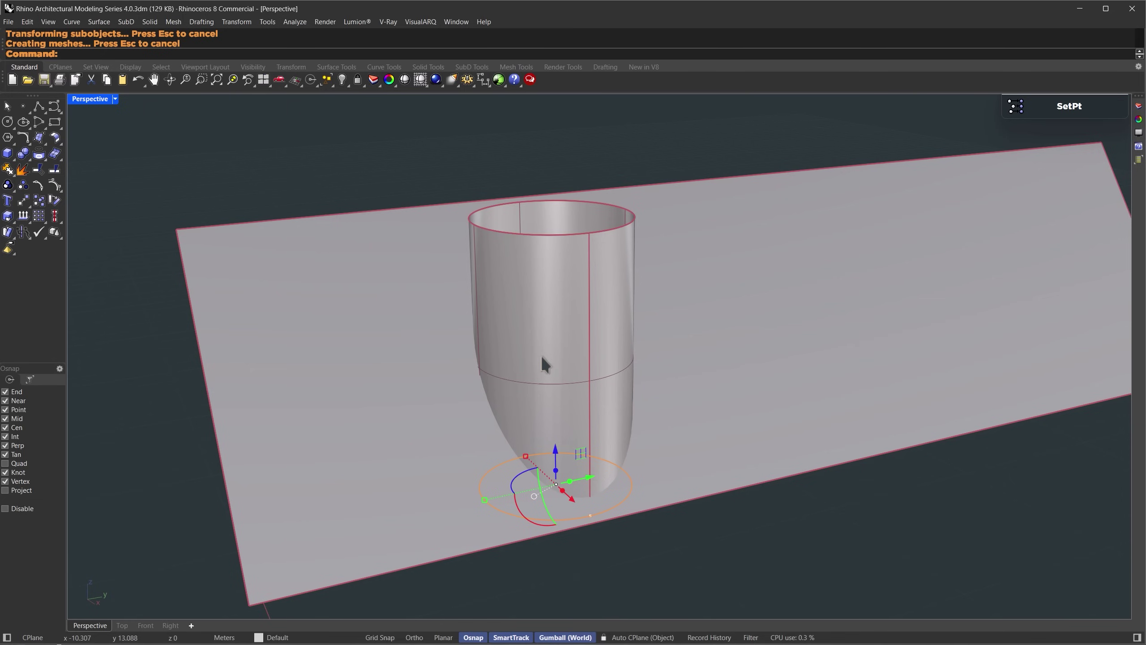
# Scale the cylinder's bottom rim outward to about 3.19 m into a wider ellipse.
pyautogui.moveTo(484, 500); pyautogui.dragTo(424, 513)
pyautogui.moveTo(425, 513); pyautogui.dragTo(485, 540, button='right')
pyautogui.click(484, 540)
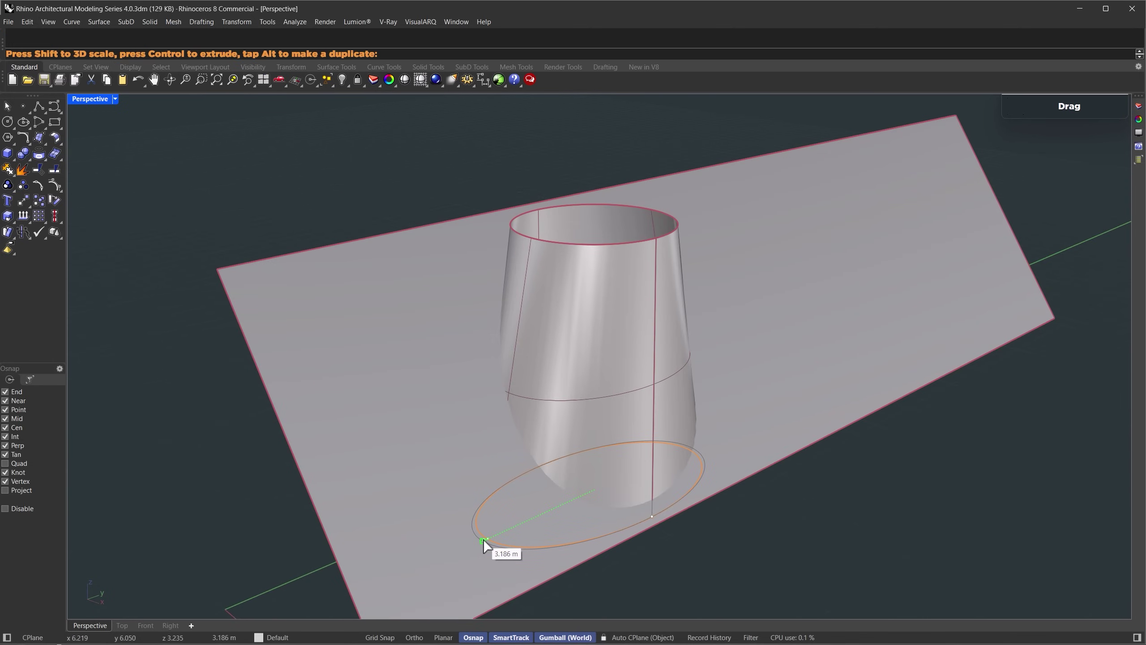
pyautogui.press('Escape')
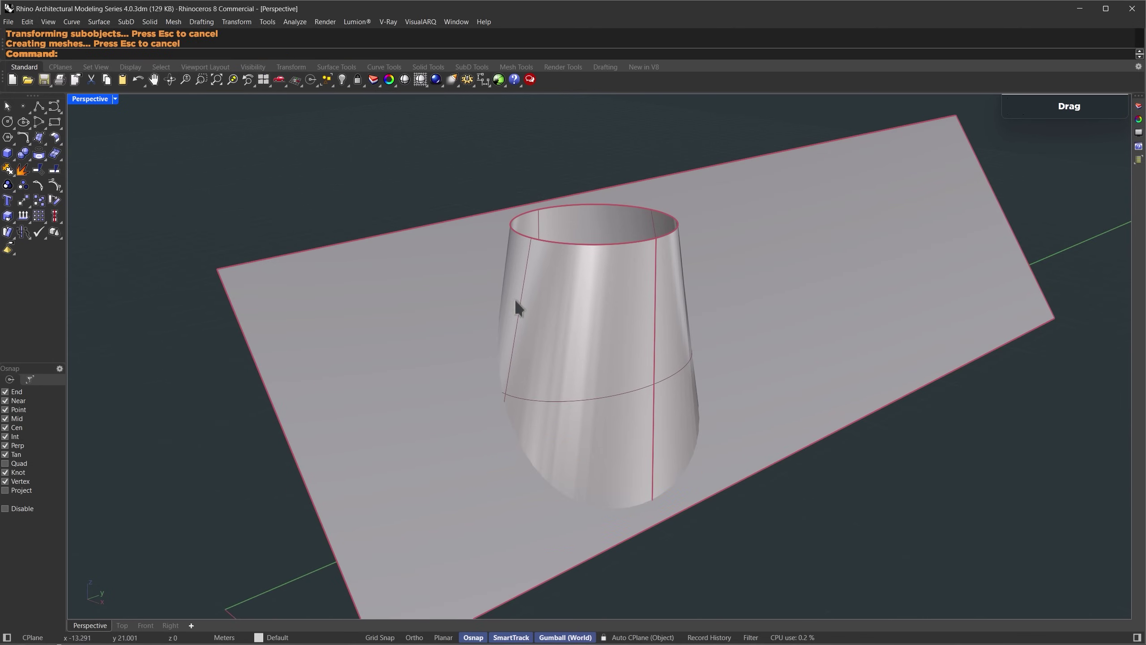
# Switch to the Top view and centre the chimney ellipses.
pyautogui.click(122, 626)
pyautogui.moveTo(742, 222); pyautogui.dragTo(614, 455, button='right')
pyautogui.scroll(1, 646, 472)
pyautogui.scroll(5, 647, 472)
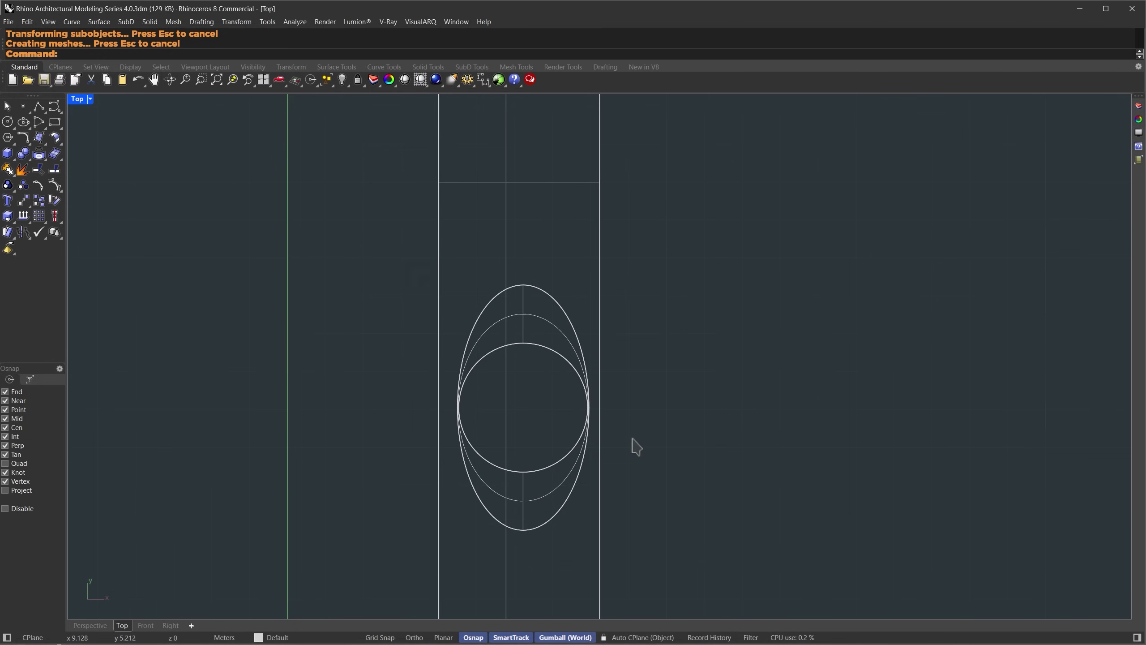
# Draw a vertical polyline across the ellipses in Top view and nudge it sideways.
pyautogui.click(39, 107)
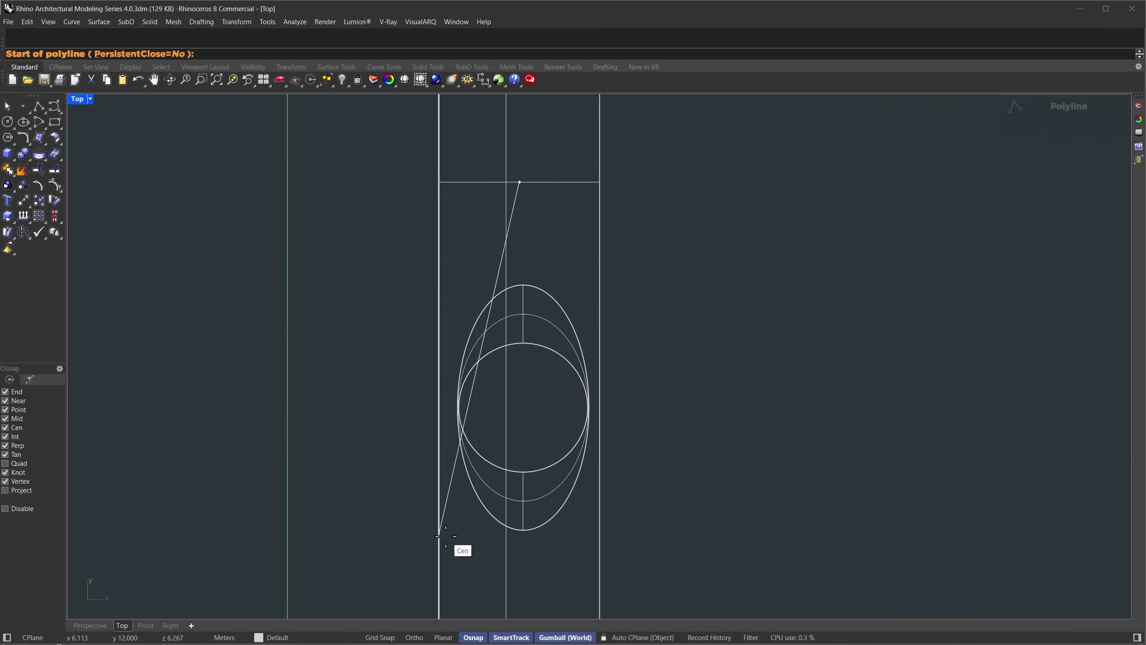
pyautogui.click(479, 541)
pyautogui.click(474, 246)
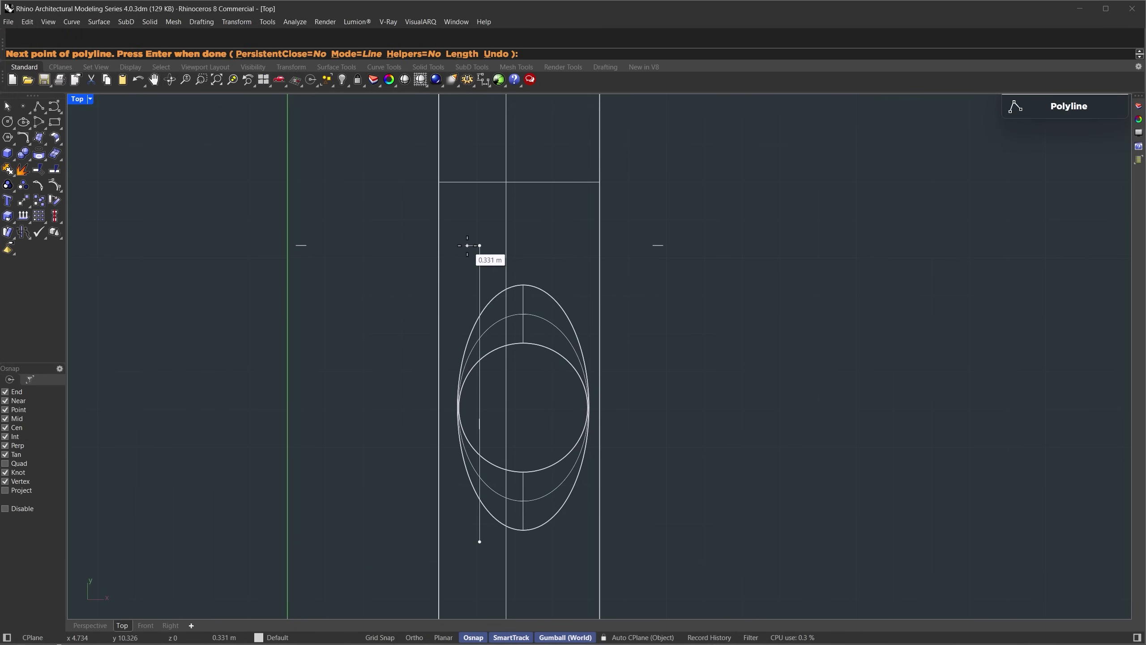
pyautogui.press('Return')
pyautogui.click(479, 408)
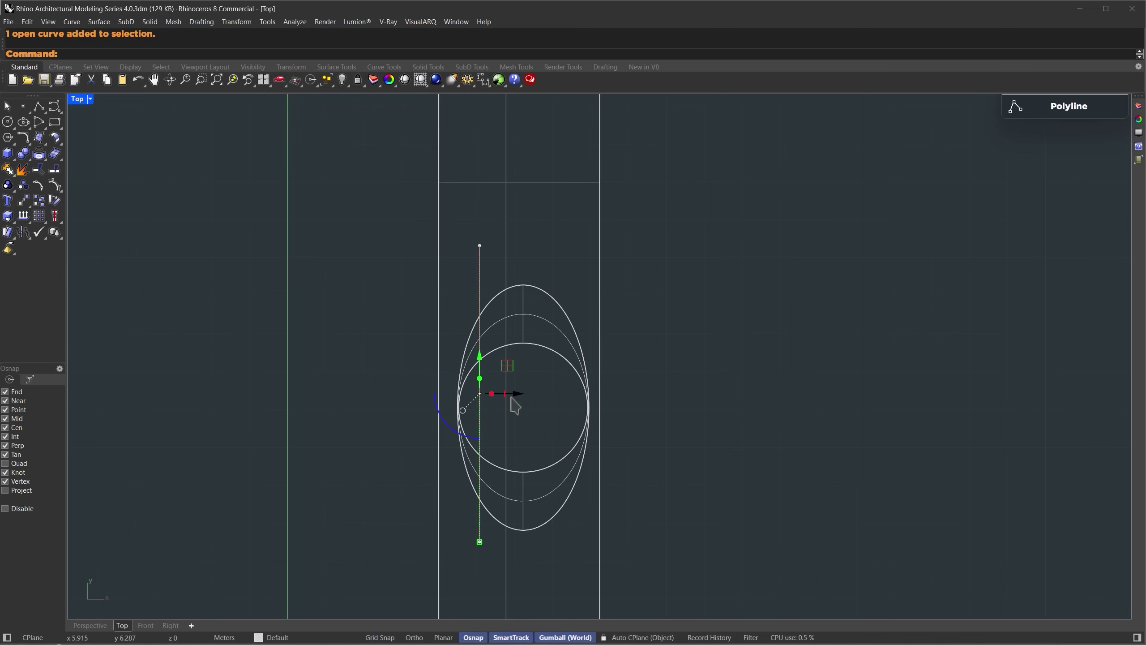
pyautogui.moveTo(514, 394); pyautogui.dragTo(519, 398)
# Extrude the line upward to cut the chimney surface and delete one piece.
pyautogui.click(90, 625)
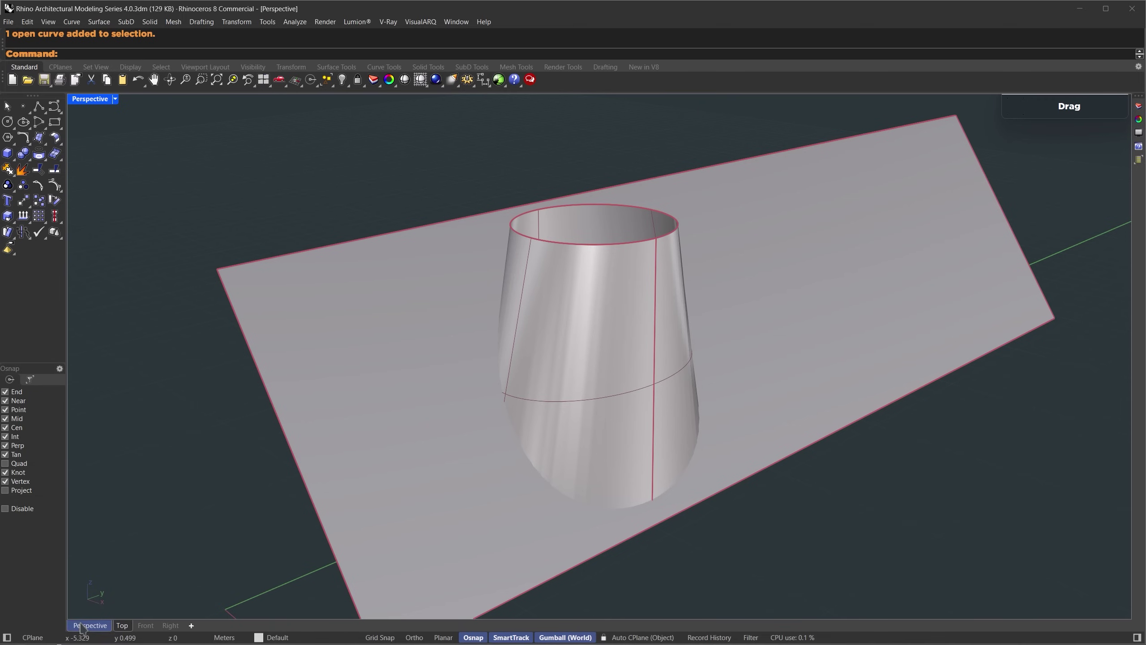
pyautogui.moveTo(576, 573); pyautogui.dragTo(640, 133)
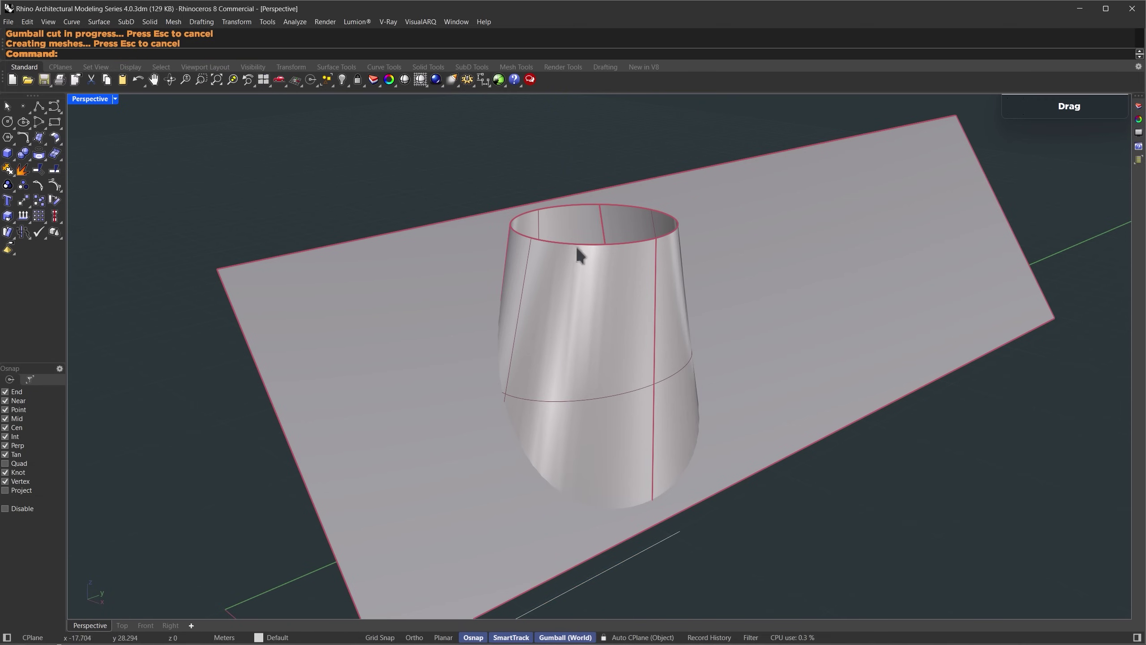
pyautogui.click(575, 223)
pyautogui.moveTo(578, 230); pyautogui.dragTo(886, 312, button='right')
pyautogui.press('Delete')
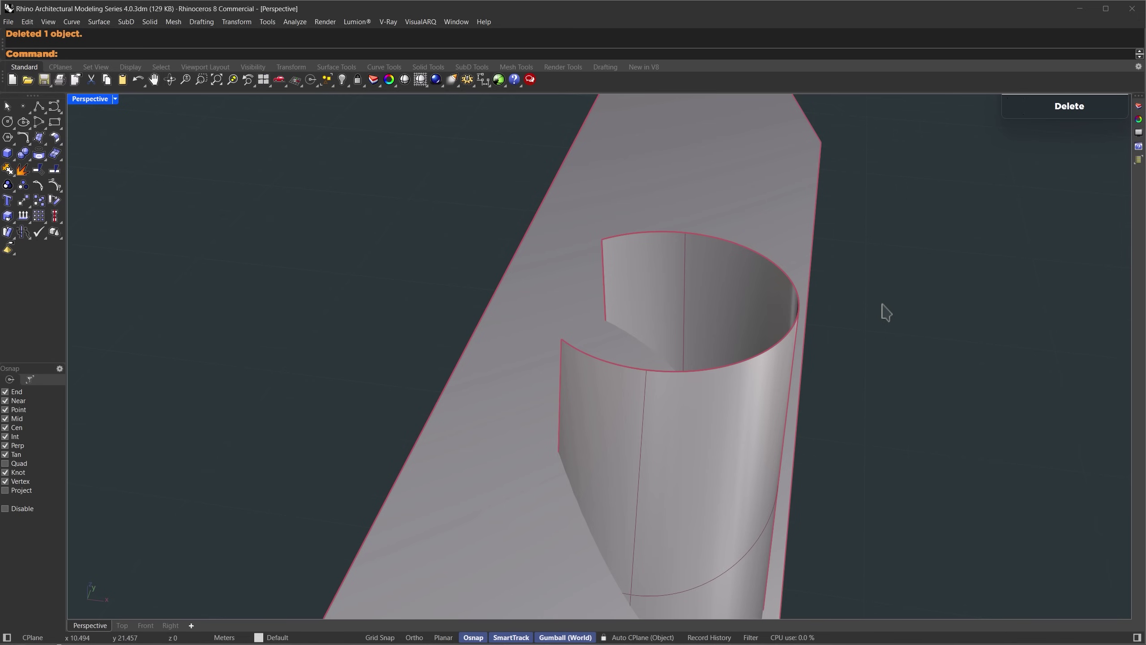
# Extend the first cut edge of the chimney wall outward as a flap past the roof plane.
pyautogui.write('ExtendSrf')
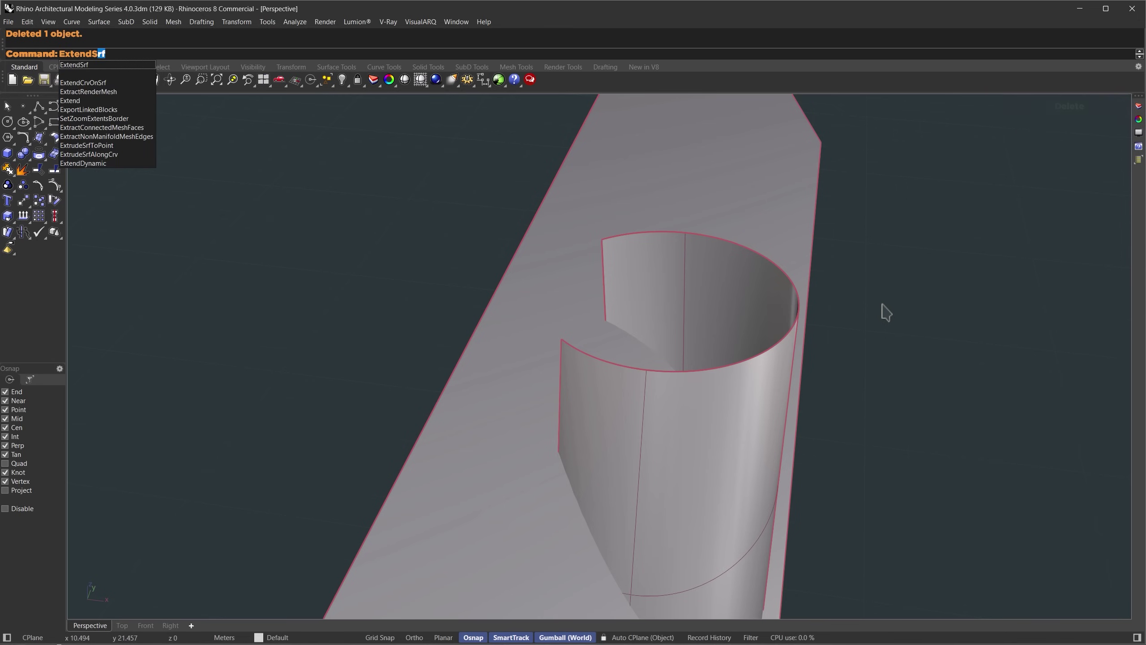
pyautogui.press('Return')
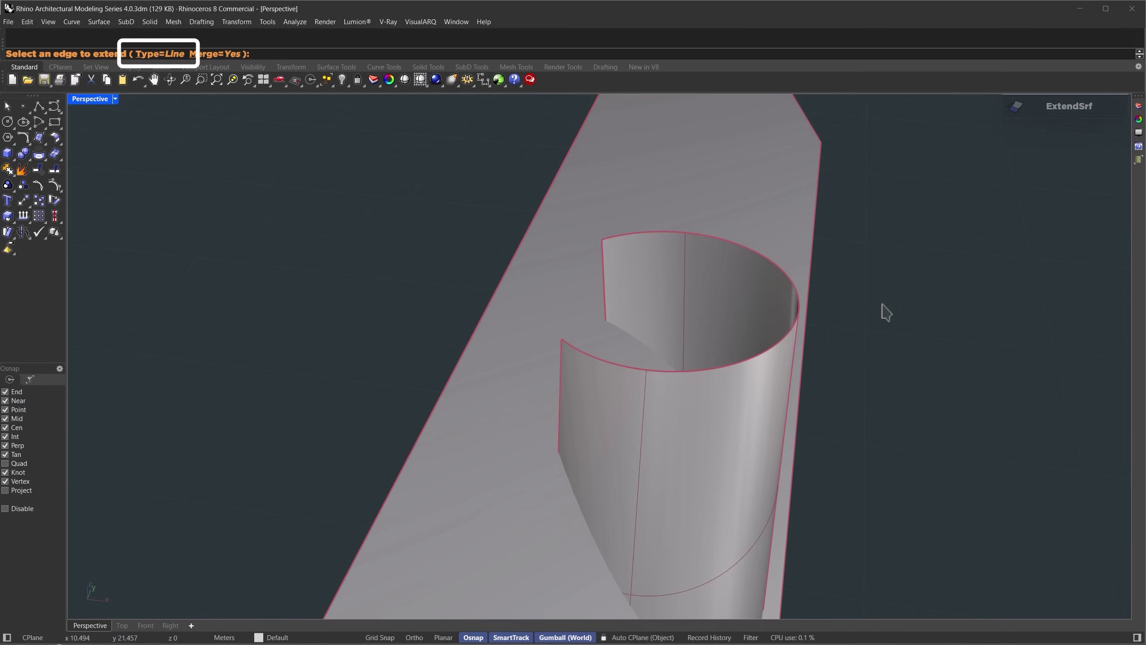
pyautogui.click(604, 272)
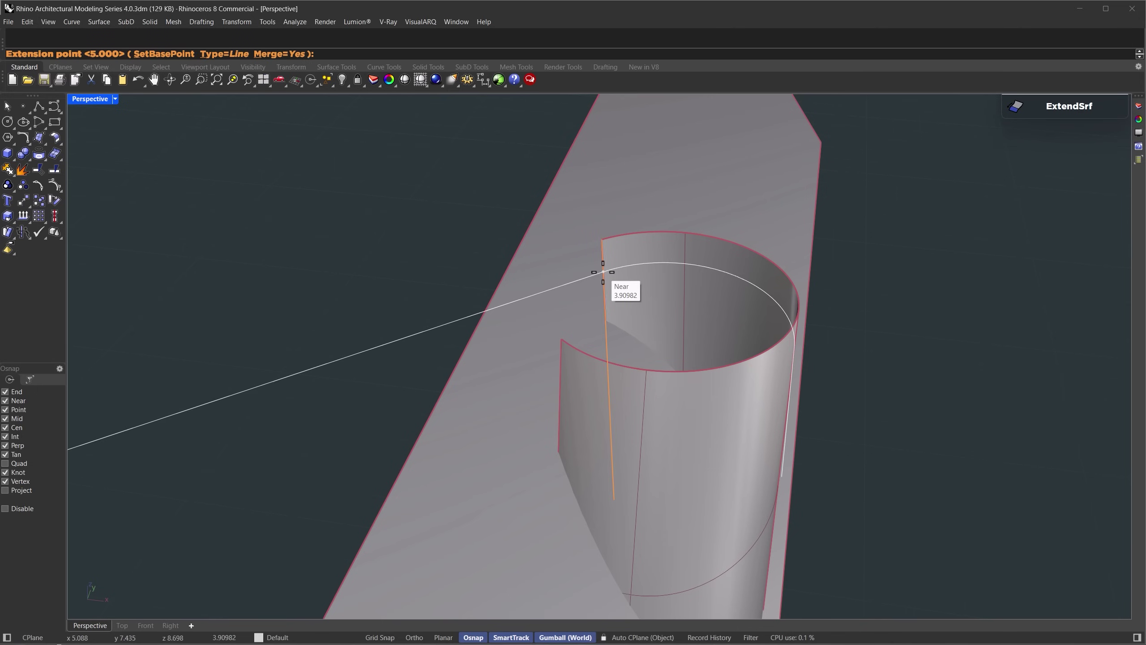
pyautogui.click(485, 320)
pyautogui.moveTo(605, 316); pyautogui.dragTo(640, 331, button='right')
# Extend the second cut edge the same way, then select the plane and wall together.
pyautogui.rightClick(639, 331)
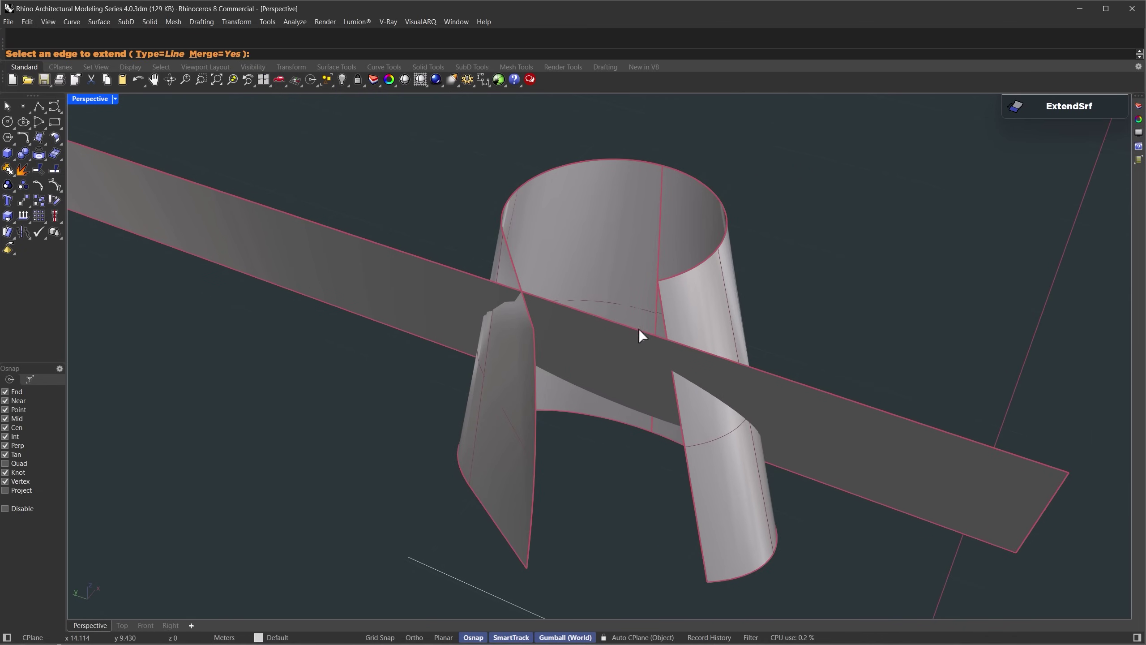
pyautogui.click(666, 320)
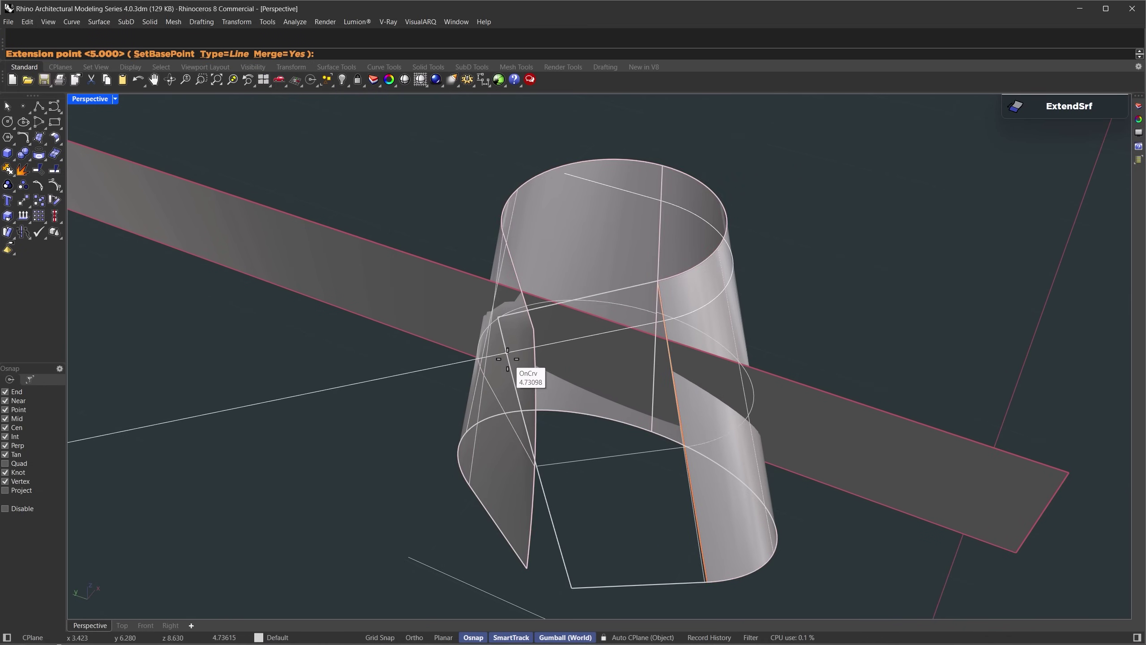
pyautogui.click(509, 365)
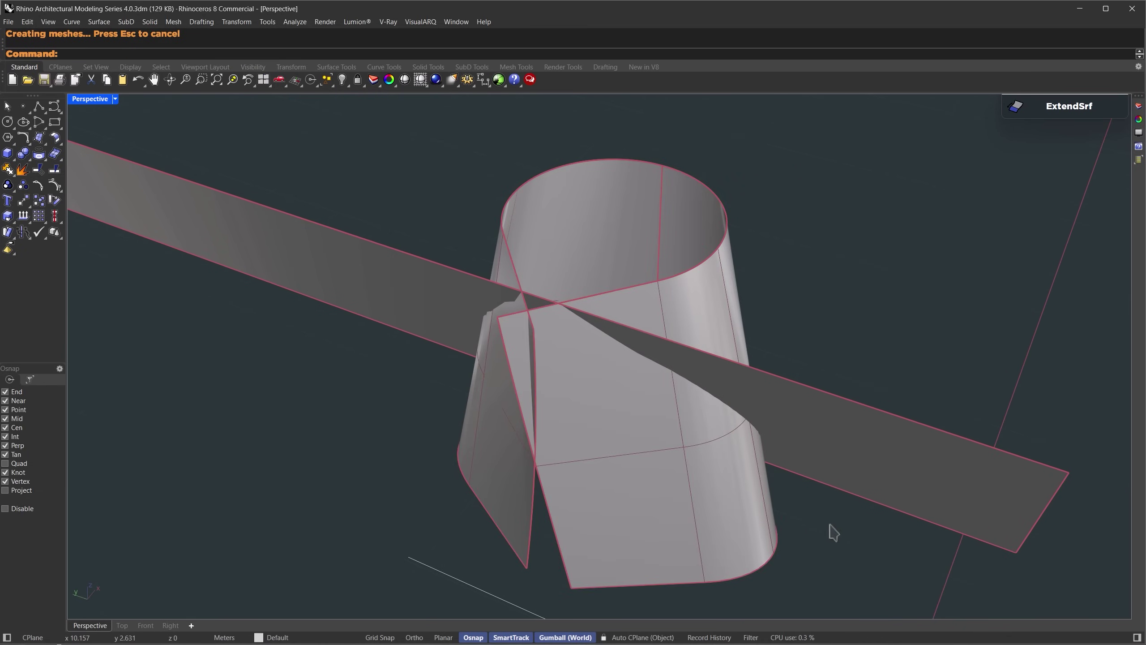
pyautogui.moveTo(831, 525); pyautogui.dragTo(558, 281)
# Trim away the plane inside the cylinder and the wall below it, then join both pieces.
pyautogui.write('Trim')
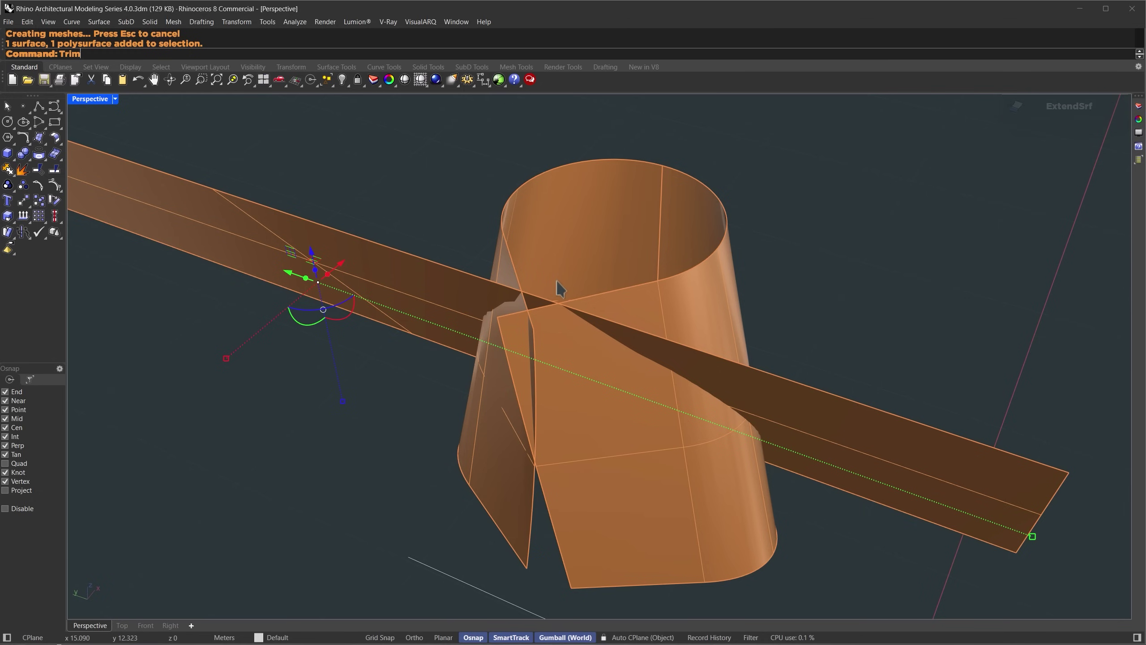
pyautogui.press('Return')
pyautogui.moveTo(591, 301); pyautogui.dragTo(535, 310, button='right')
pyautogui.click(573, 298)
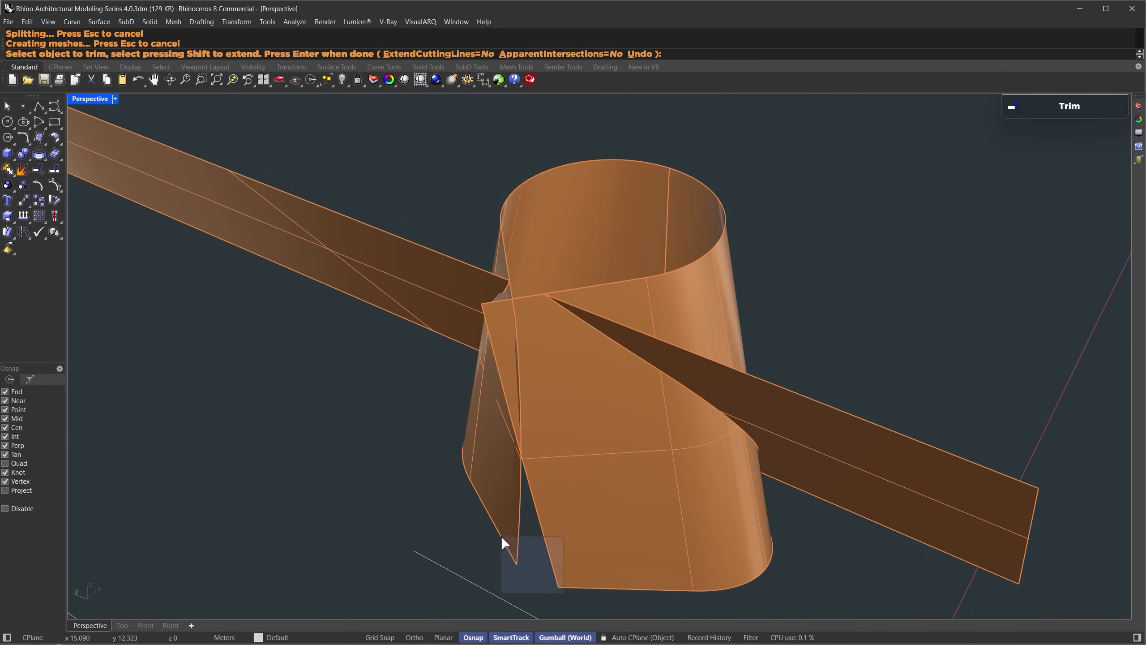
pyautogui.moveTo(501, 536); pyautogui.dragTo(502, 537)
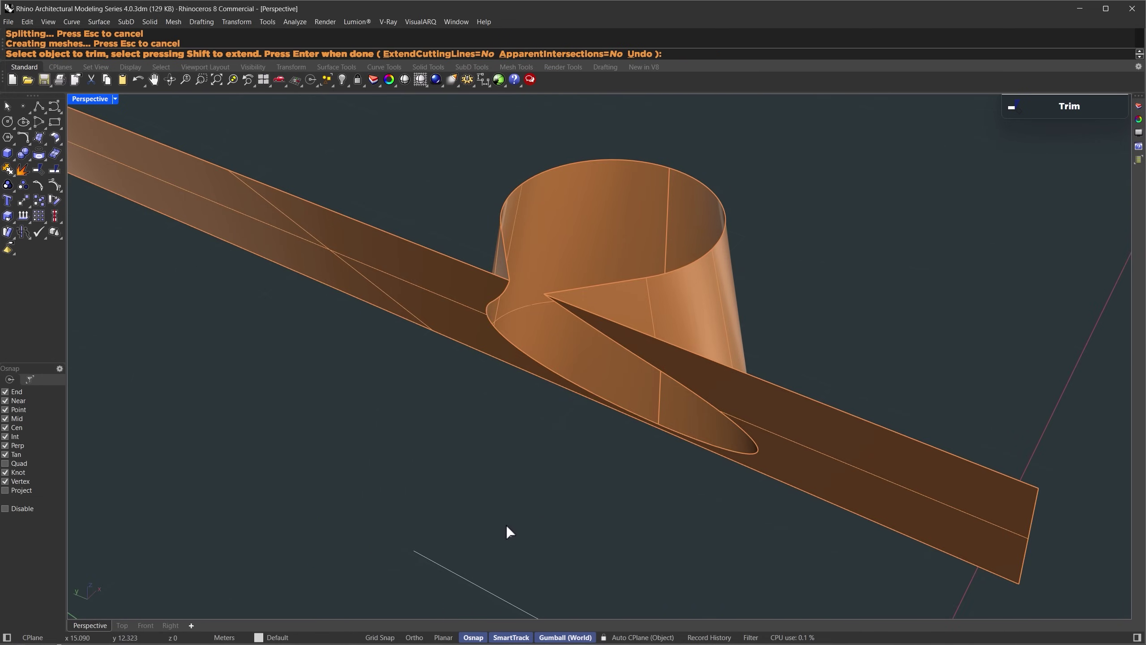
pyautogui.moveTo(506, 526); pyautogui.dragTo(459, 380, button='right')
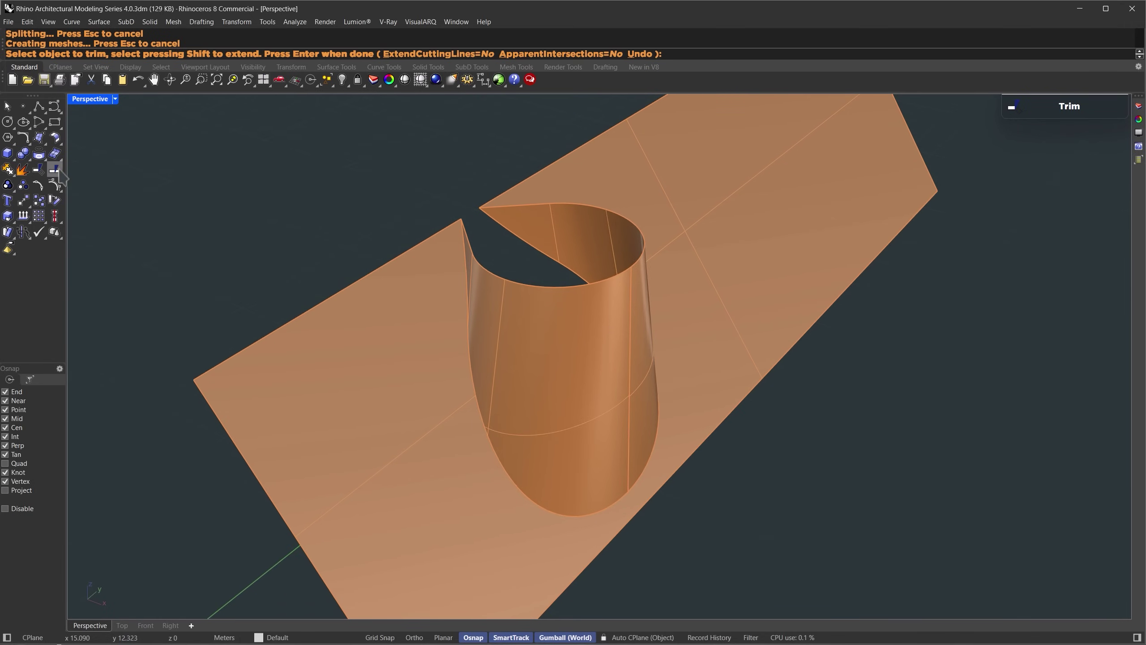
pyautogui.click(22, 171)
pyautogui.click(776, 486)
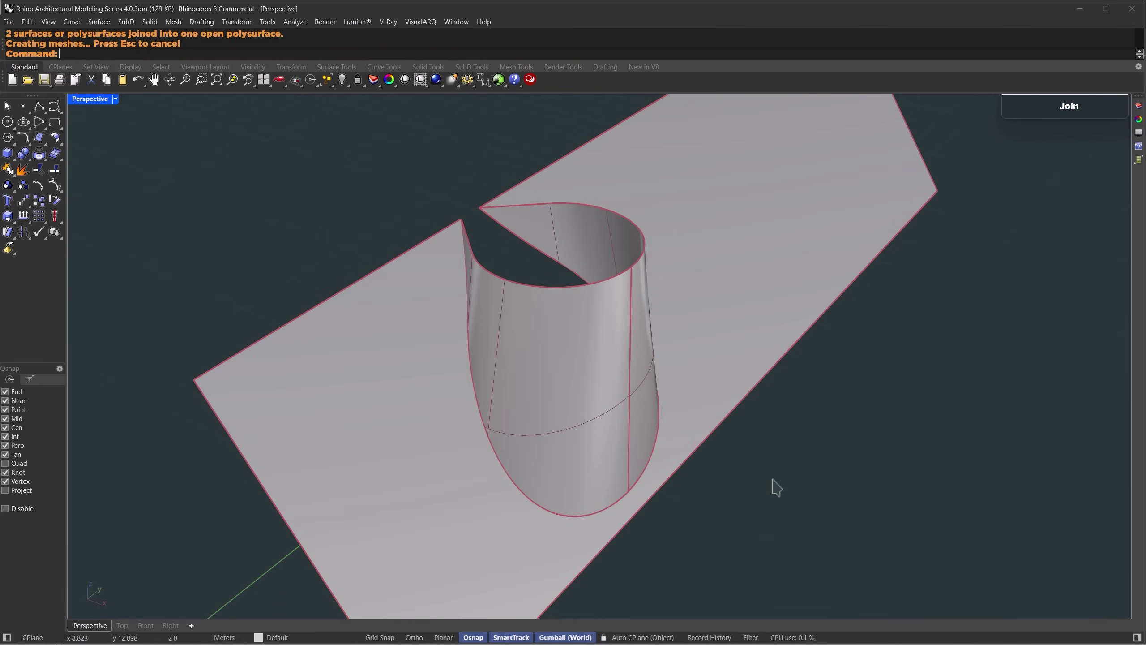
# Fillet the seam between the chimney wall and roof plane at radius 1.000.
pyautogui.write('Fille')
pyautogui.press('Return')
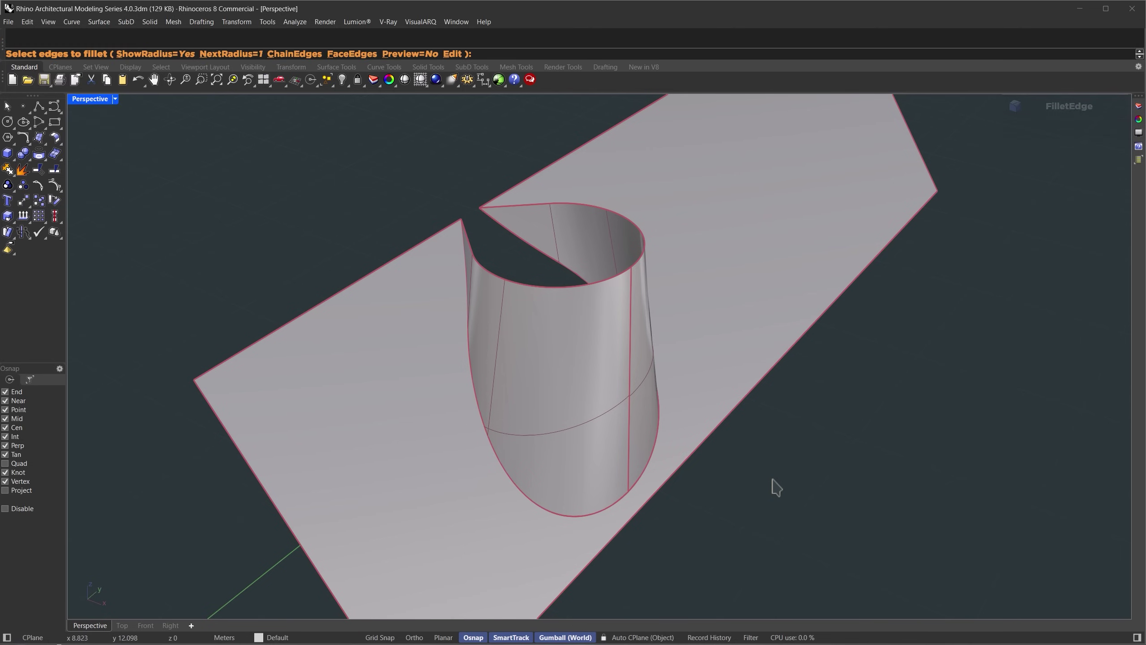
pyautogui.click(482, 416)
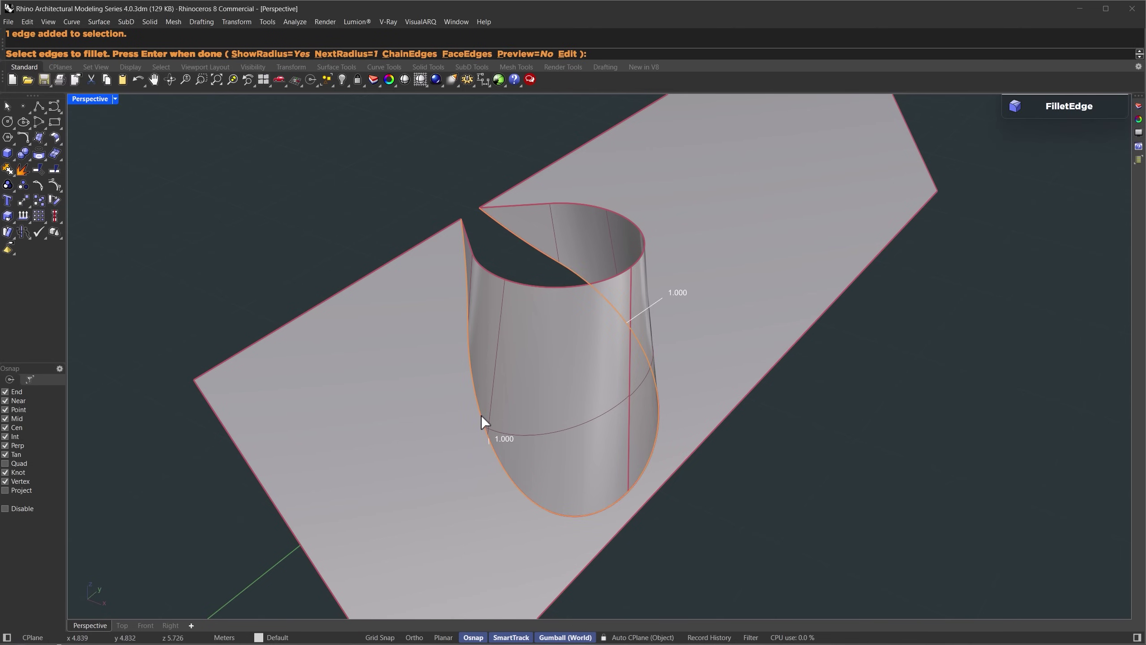
pyautogui.press('Return')
pyautogui.press('Return')
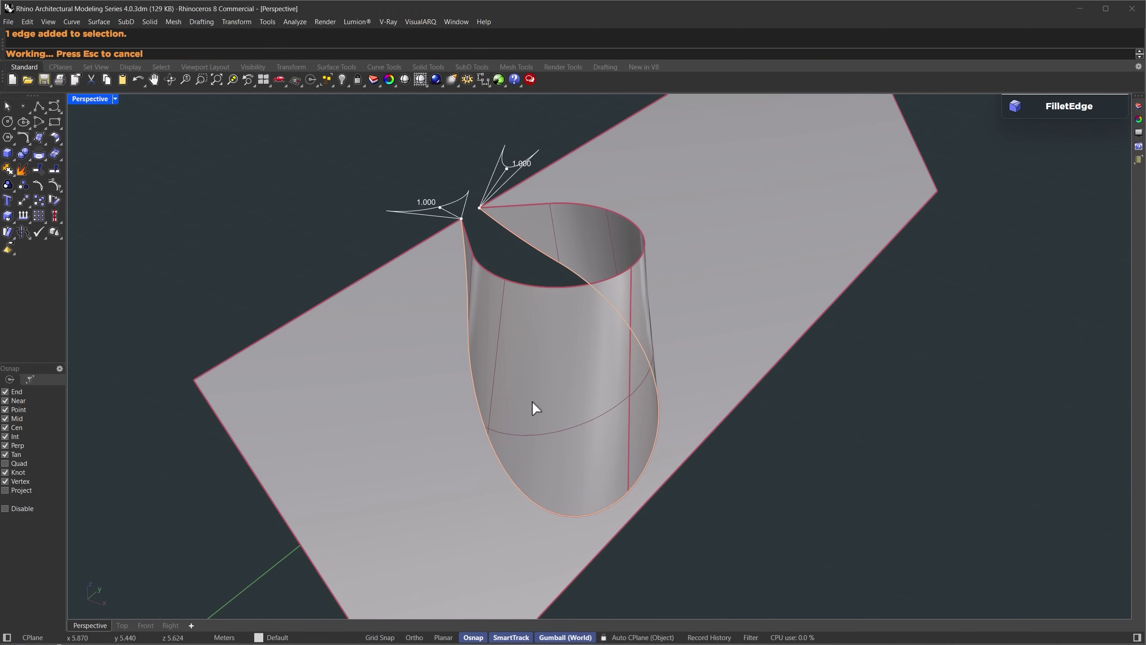
pyautogui.moveTo(607, 378); pyautogui.dragTo(547, 354, button='right')
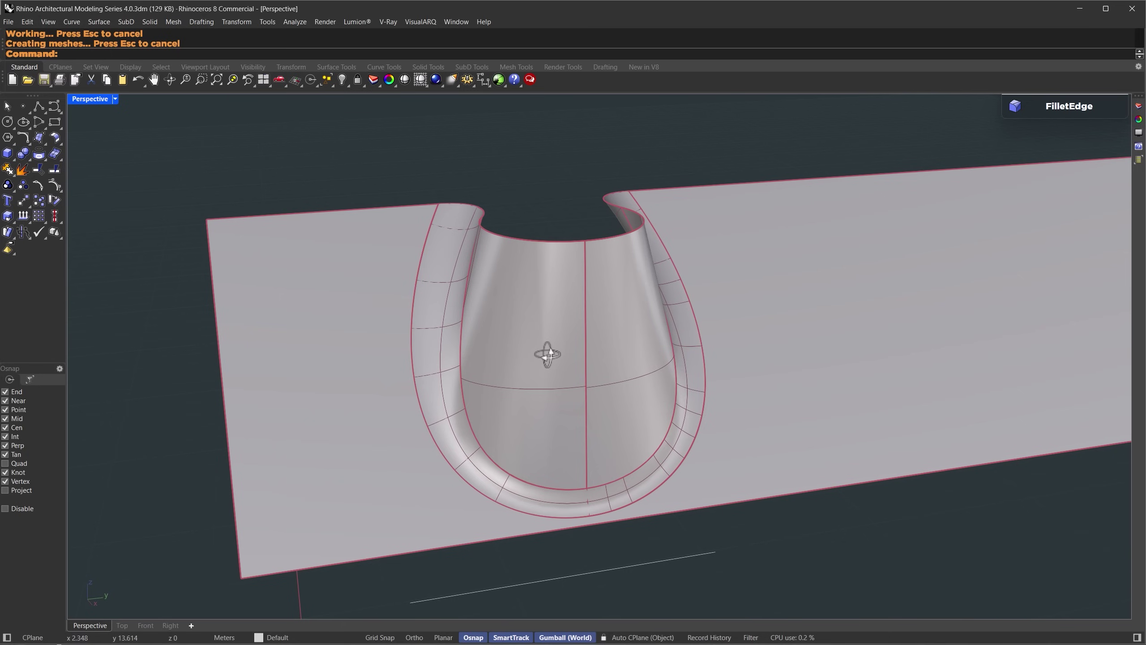
# Reopen FilletEdge in edit mode on the existing chimney fillet to show its radius handles.
pyautogui.moveTo(547, 354); pyautogui.dragTo(553, 357, button='right')
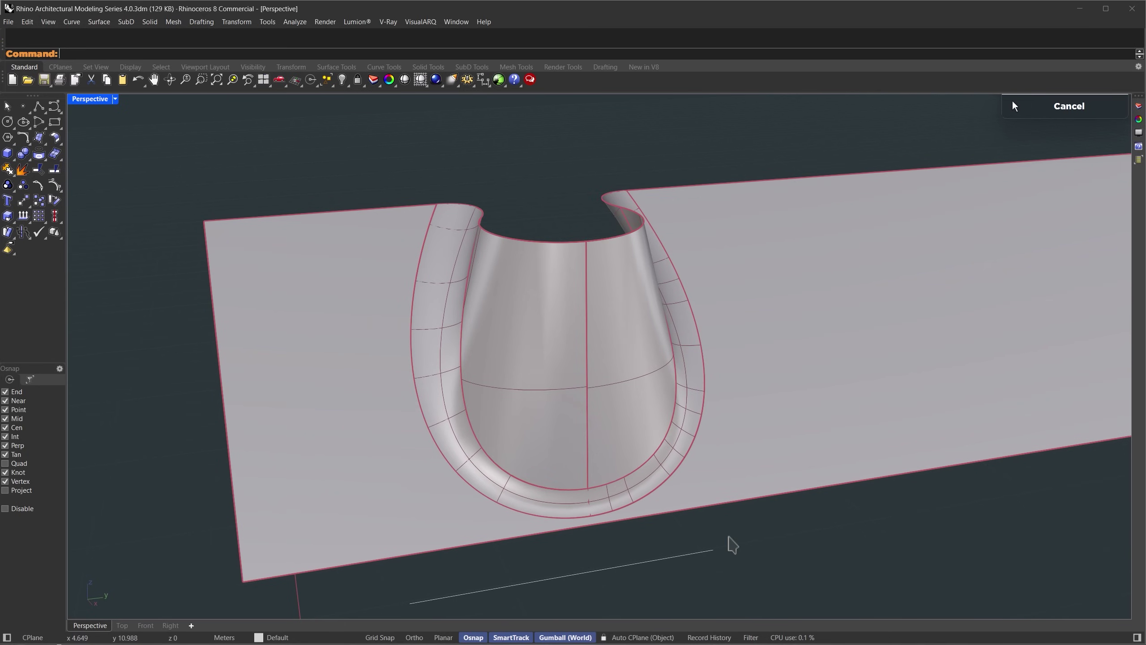
pyautogui.write('FilletEdge')
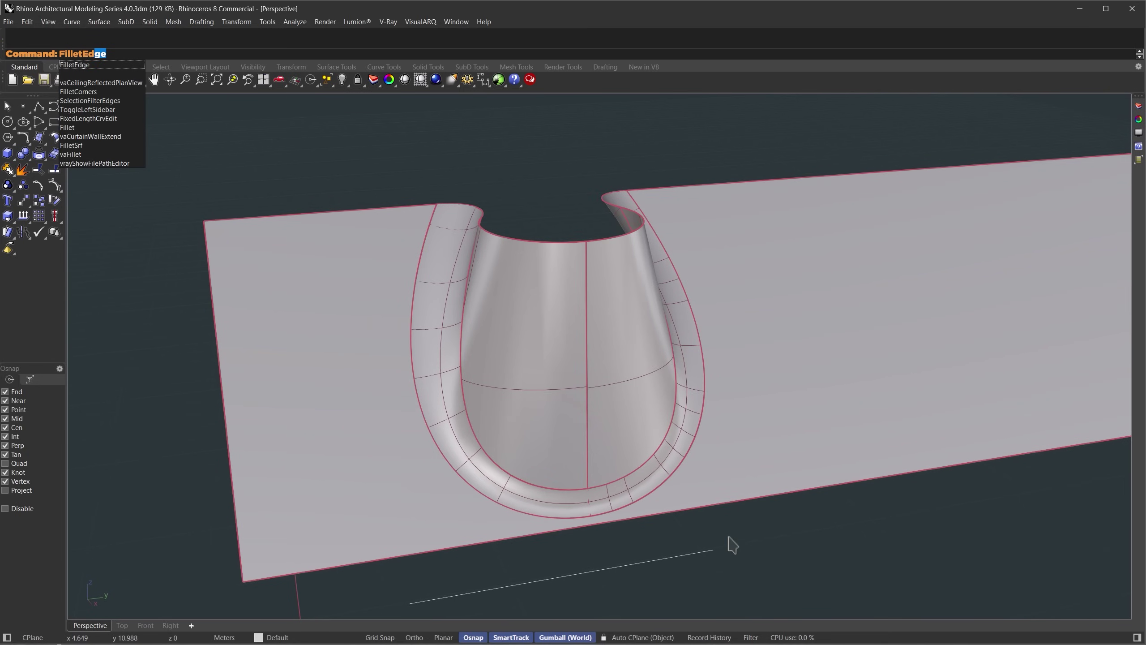
pyautogui.press('Return')
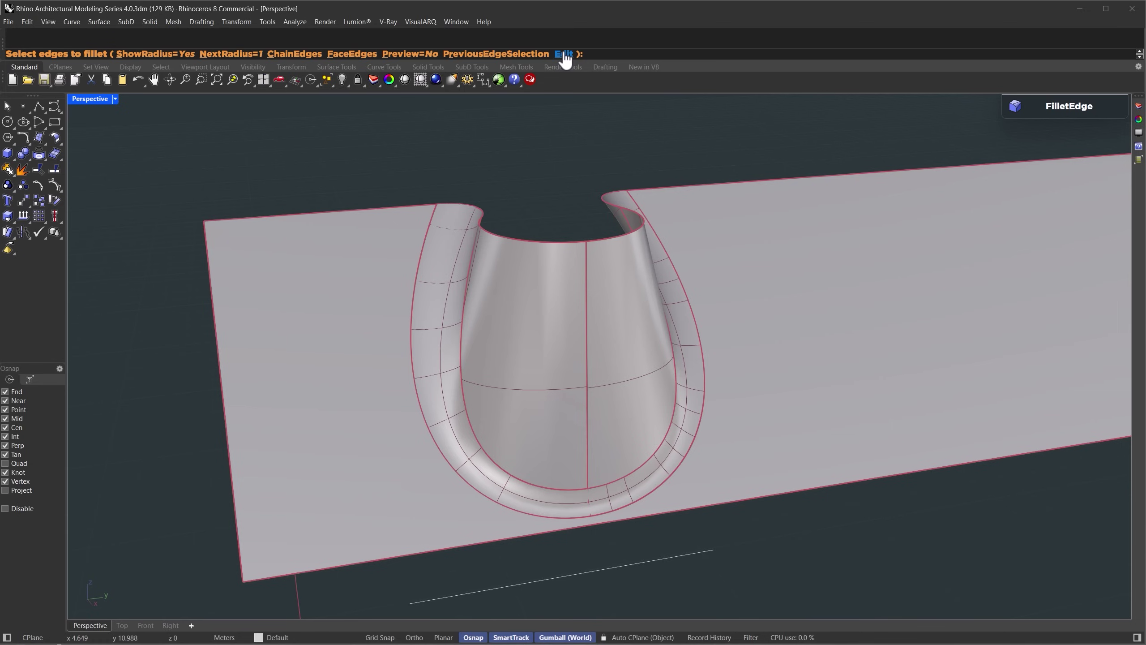
pyautogui.click(564, 54)
pyautogui.click(445, 336)
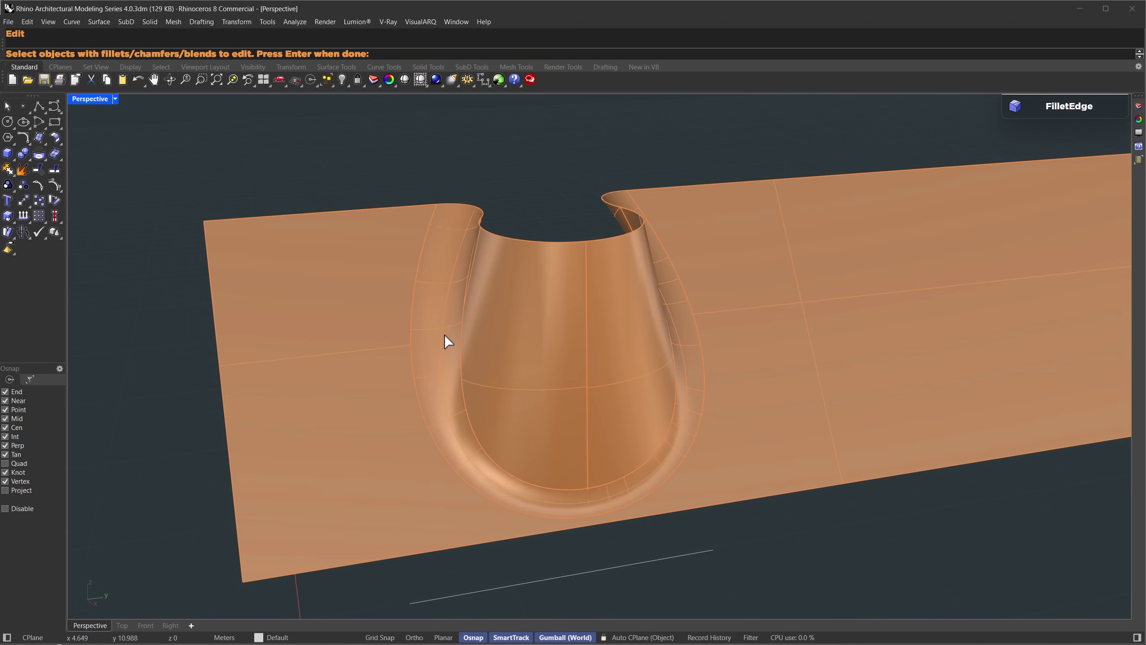
pyautogui.press('Return')
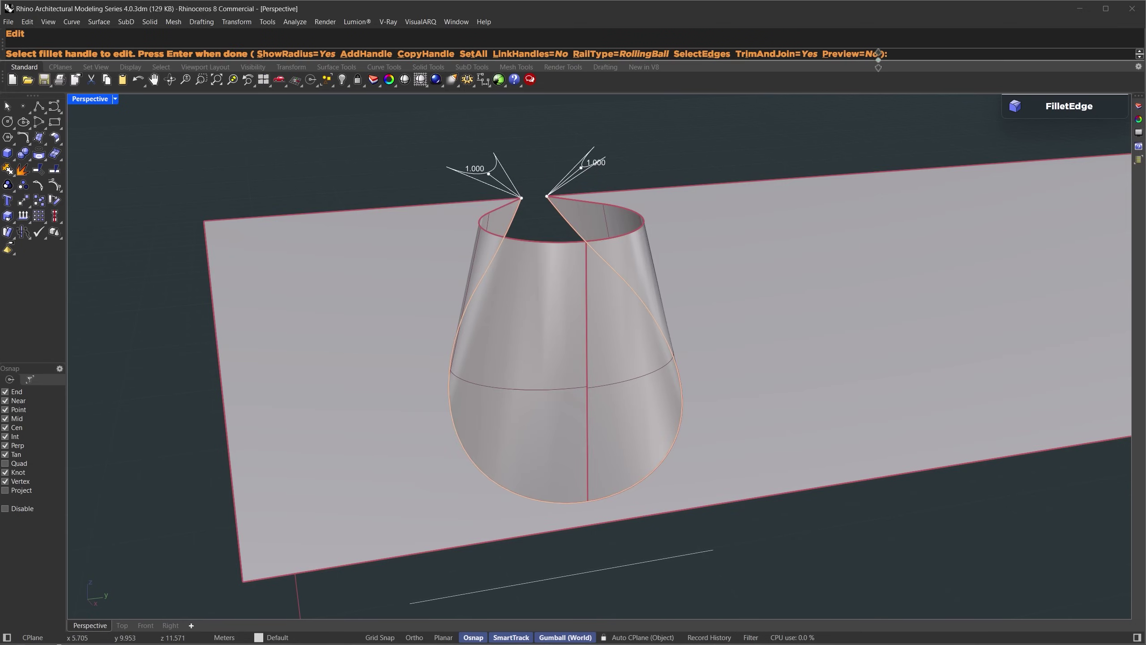
# Turn on the fillet preview and add five extra radius handles around the chimney.
pyautogui.click(846, 55)
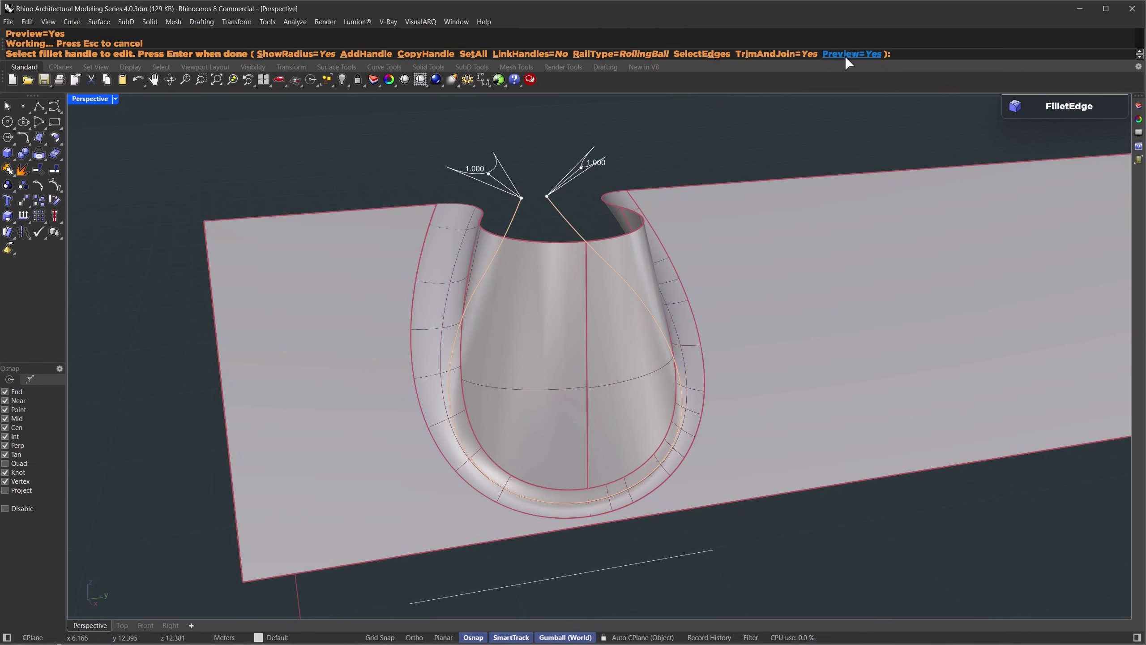
pyautogui.click(363, 54)
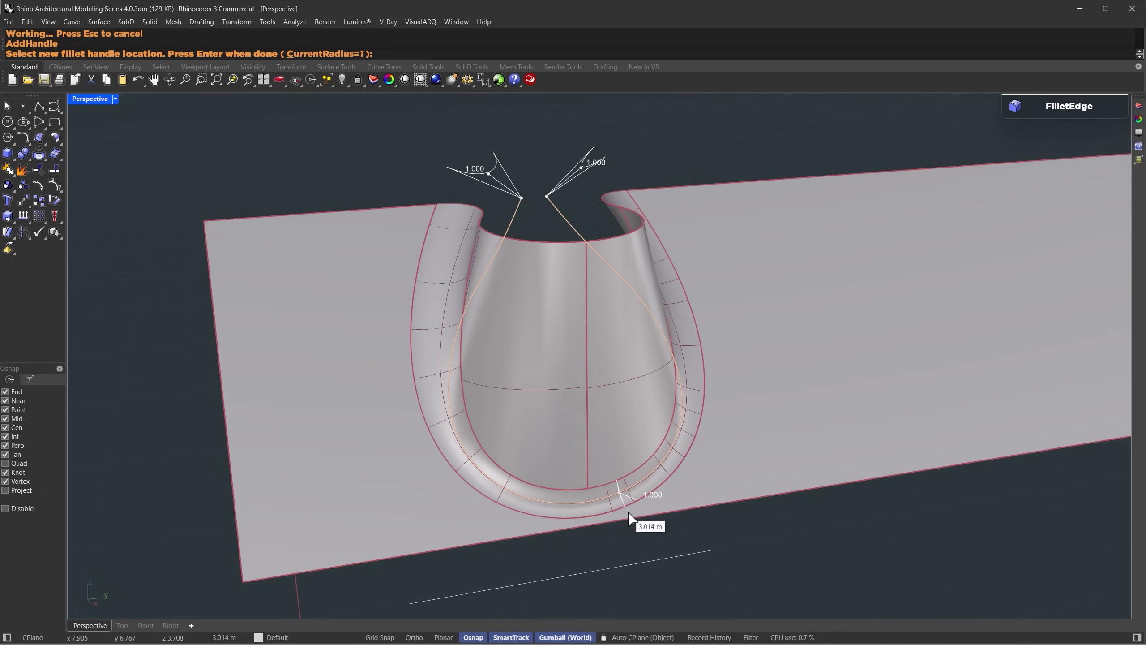
pyautogui.click(588, 503)
pyautogui.click(483, 476)
pyautogui.click(466, 326)
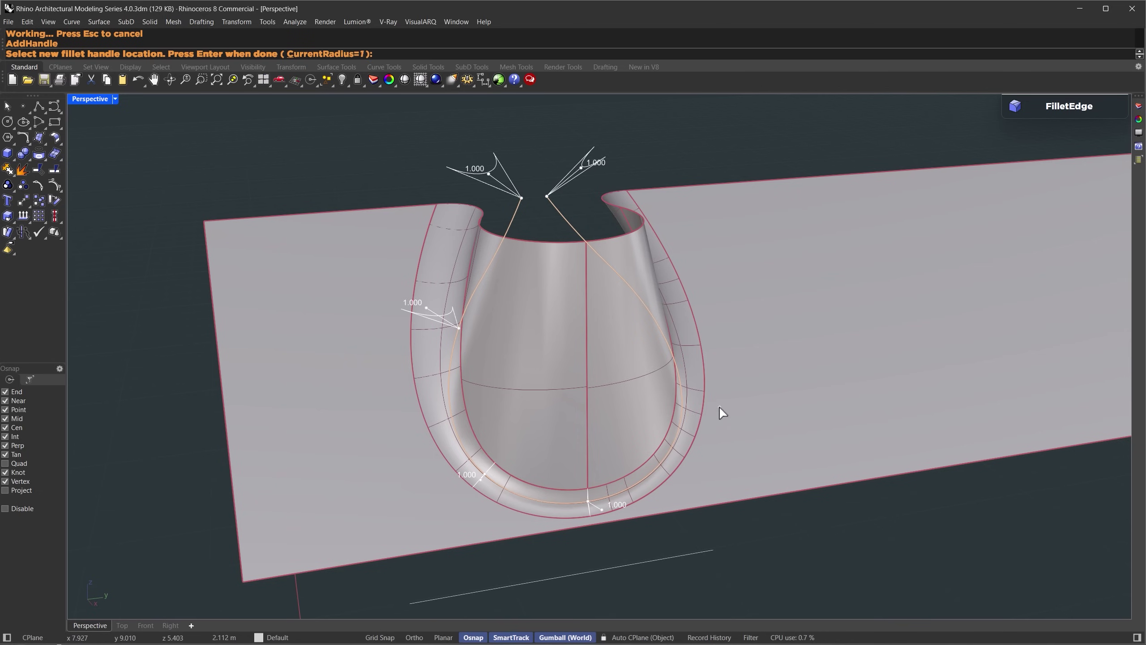
pyautogui.moveTo(719, 406); pyautogui.dragTo(673, 399, button='right')
pyautogui.click(660, 463)
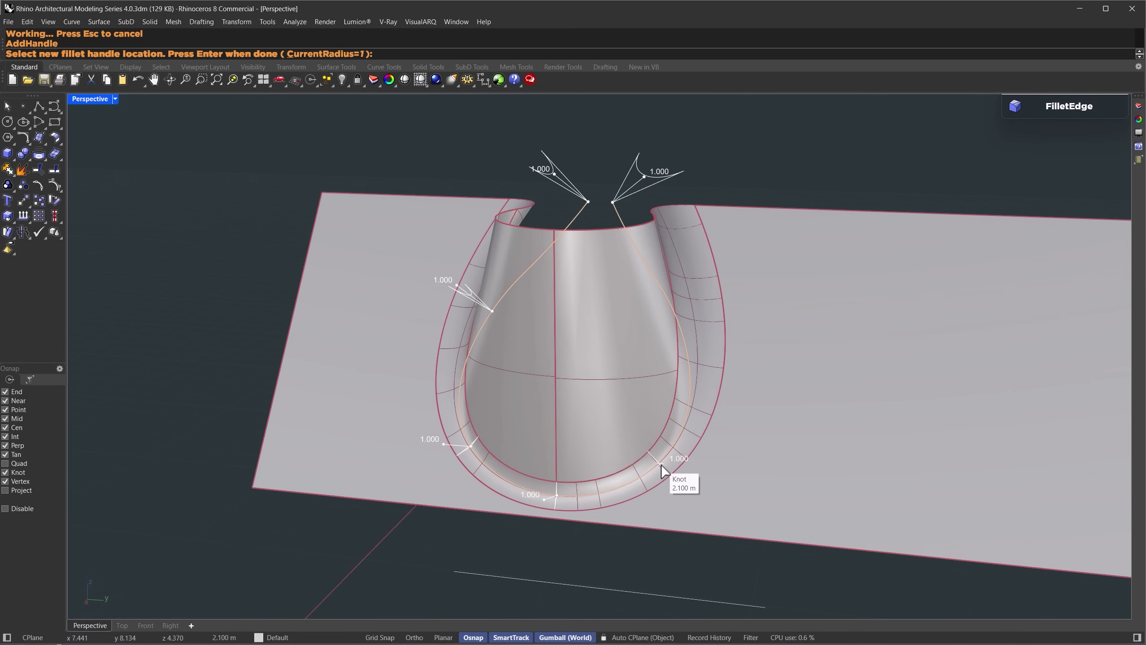
pyautogui.click(679, 324)
pyautogui.press('Return')
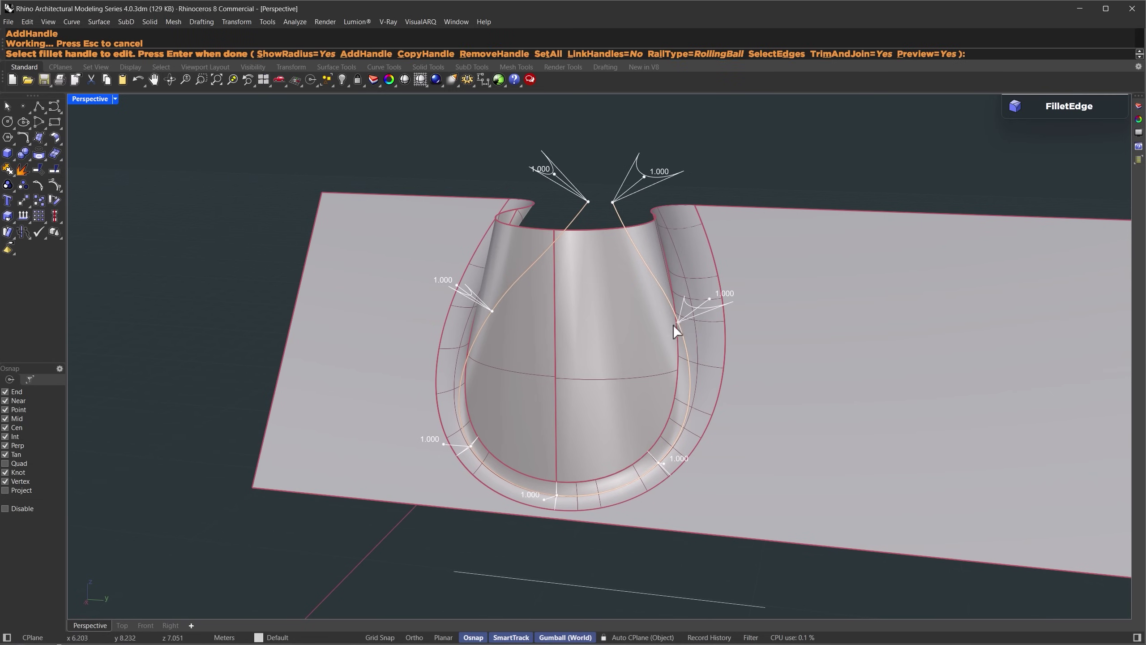
pyautogui.moveTo(534, 300); pyautogui.dragTo(512, 220, button='right')
# Shrink the two top handles' radius and set the two side handles to 0.747.
pyautogui.moveTo(441, 122); pyautogui.dragTo(700, 236)
pyautogui.scroll(3, 537, 135)
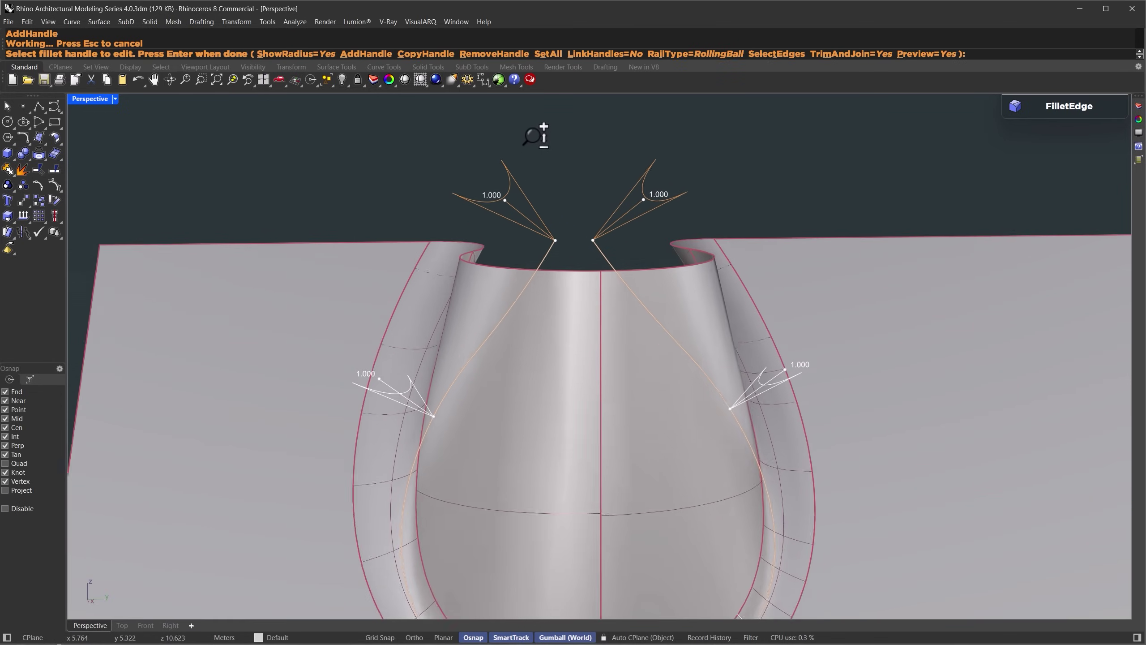
pyautogui.click(503, 204)
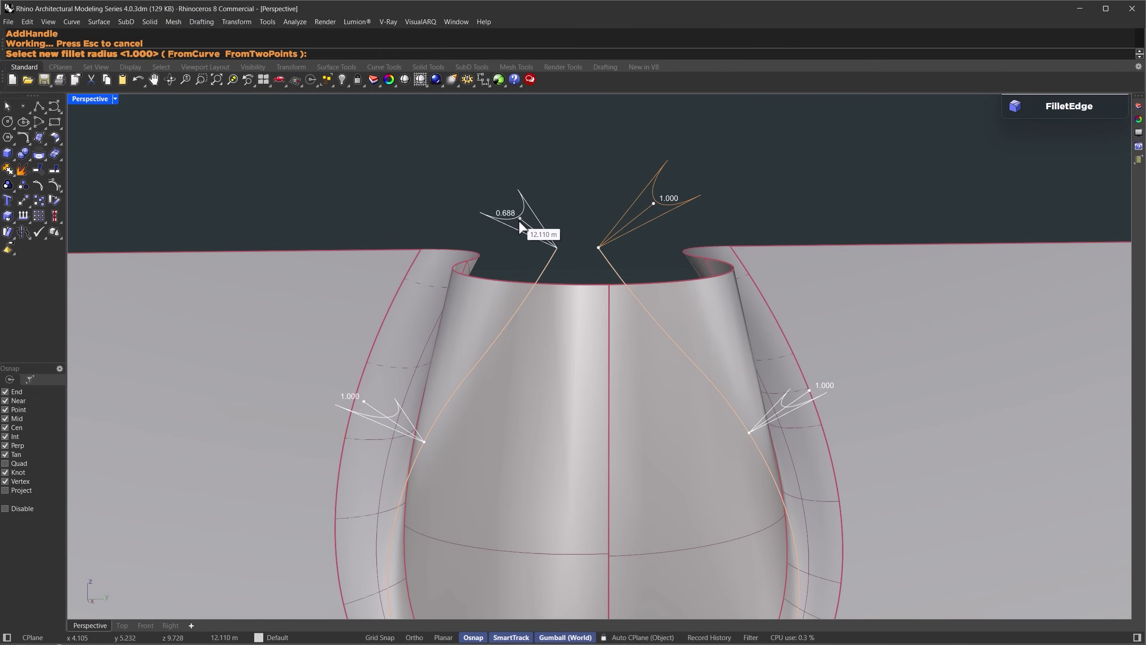
pyautogui.click(520, 222)
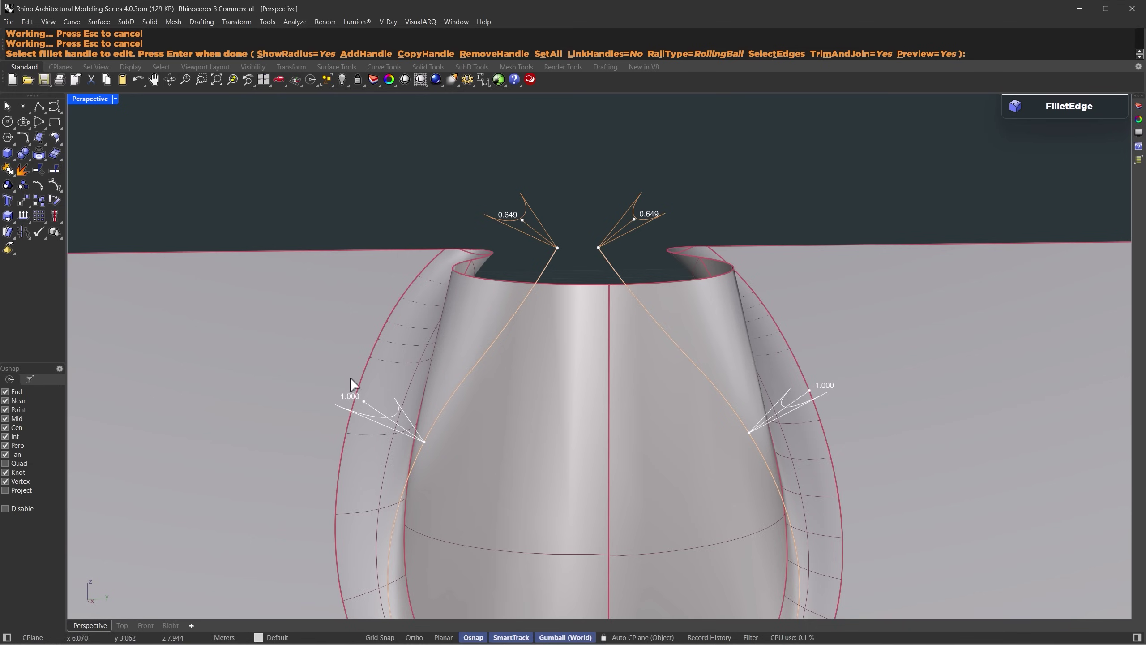
pyautogui.moveTo(279, 366); pyautogui.dragTo(907, 498)
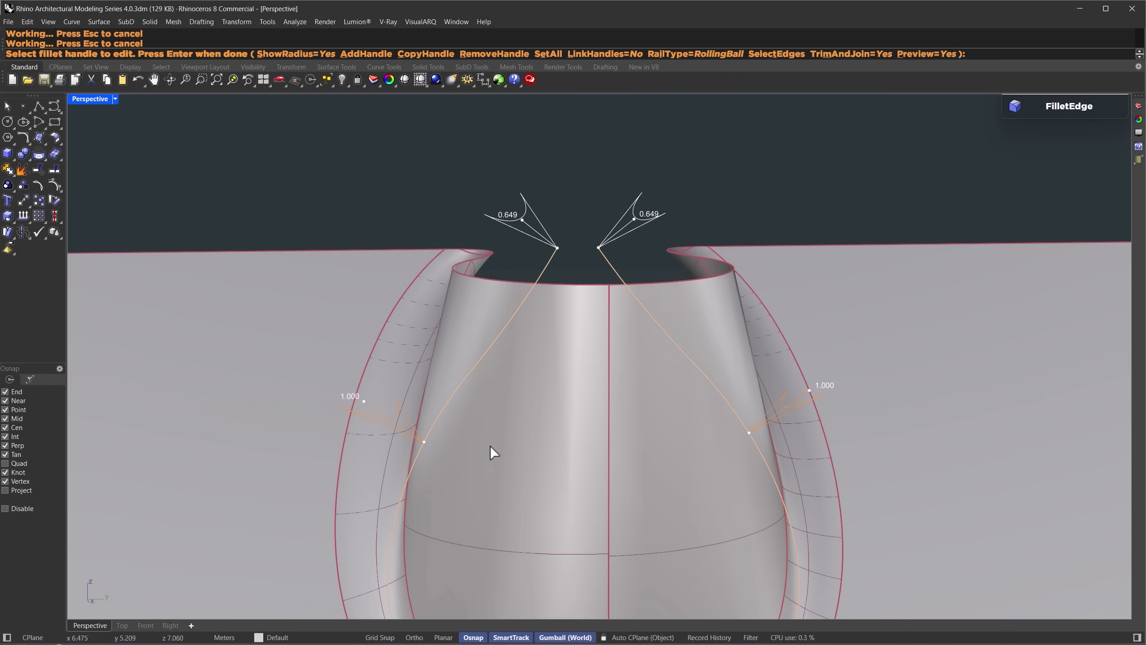
pyautogui.click(363, 400)
pyautogui.click(378, 415)
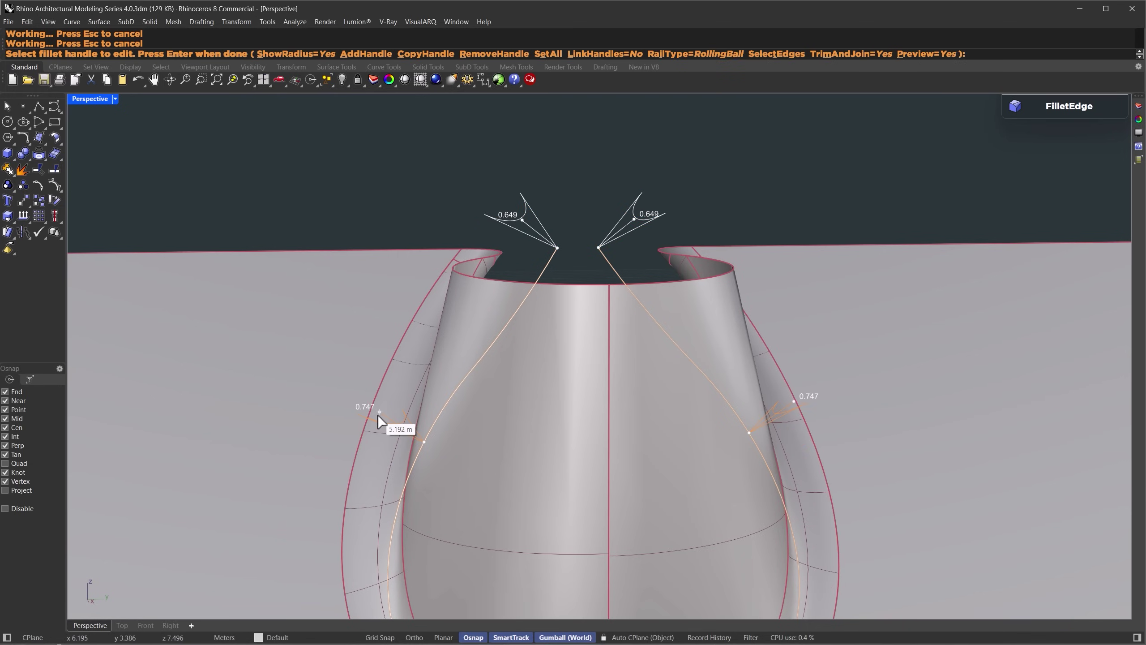
pyautogui.scroll(-3, 537, 351)
# Enlarge the base handles' radii to 3.209 and 3.720.
pyautogui.moveTo(329, 391); pyautogui.dragTo(752, 513)
pyautogui.moveTo(646, 508); pyautogui.dragTo(657, 530, button='right')
pyautogui.click(658, 530)
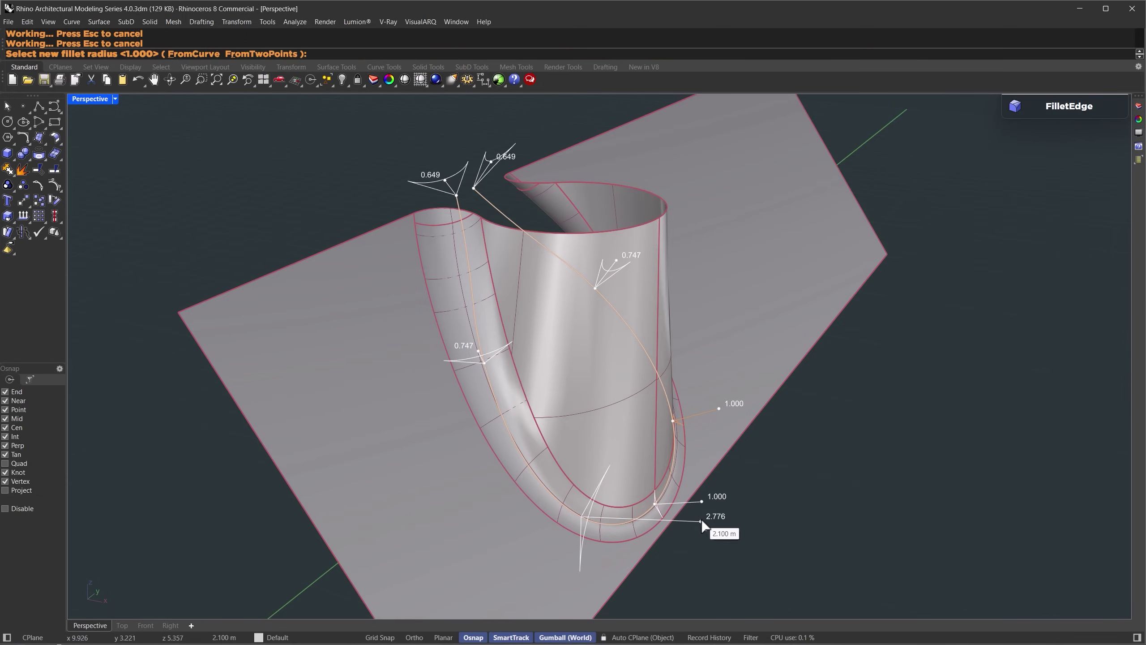
pyautogui.click(753, 520)
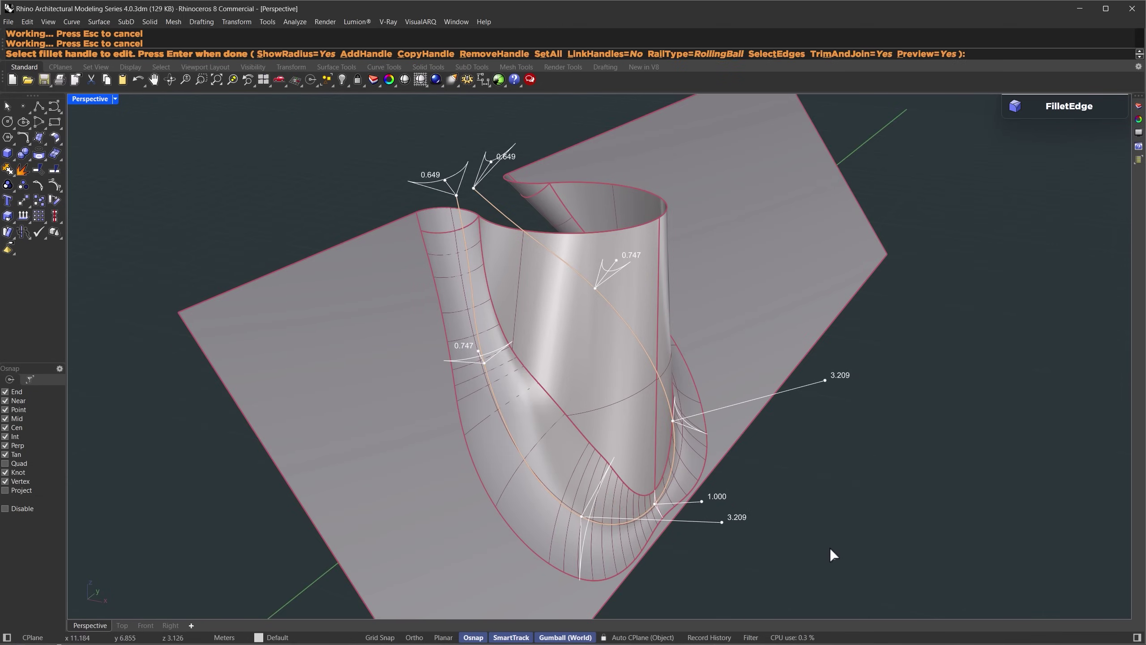
pyautogui.click(701, 501)
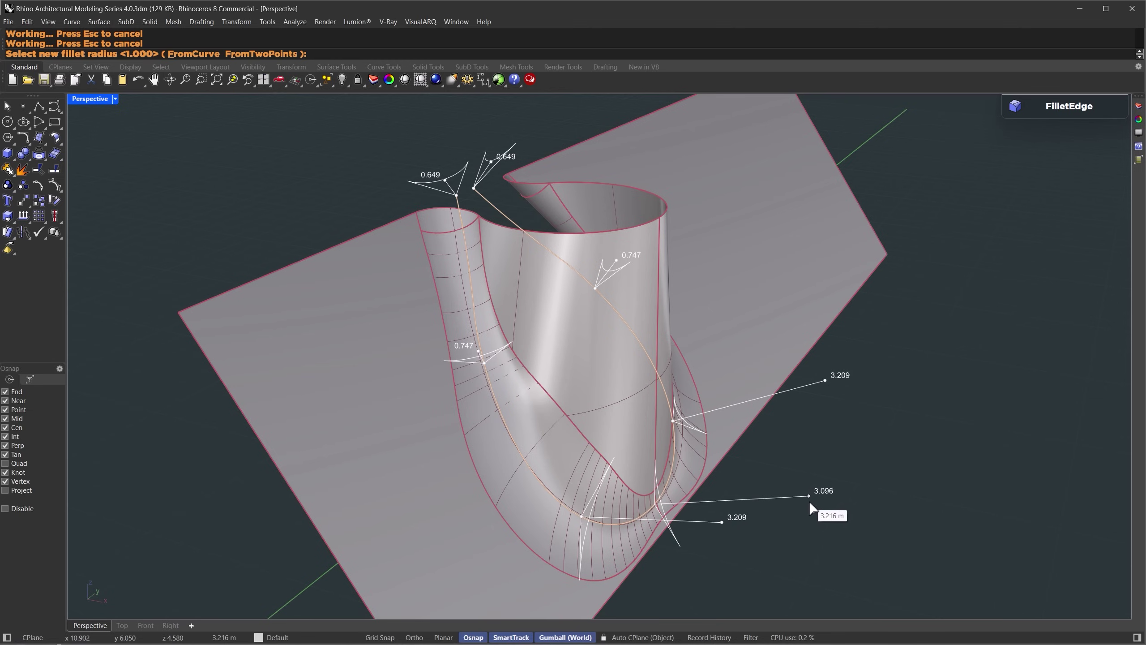
pyautogui.click(843, 492)
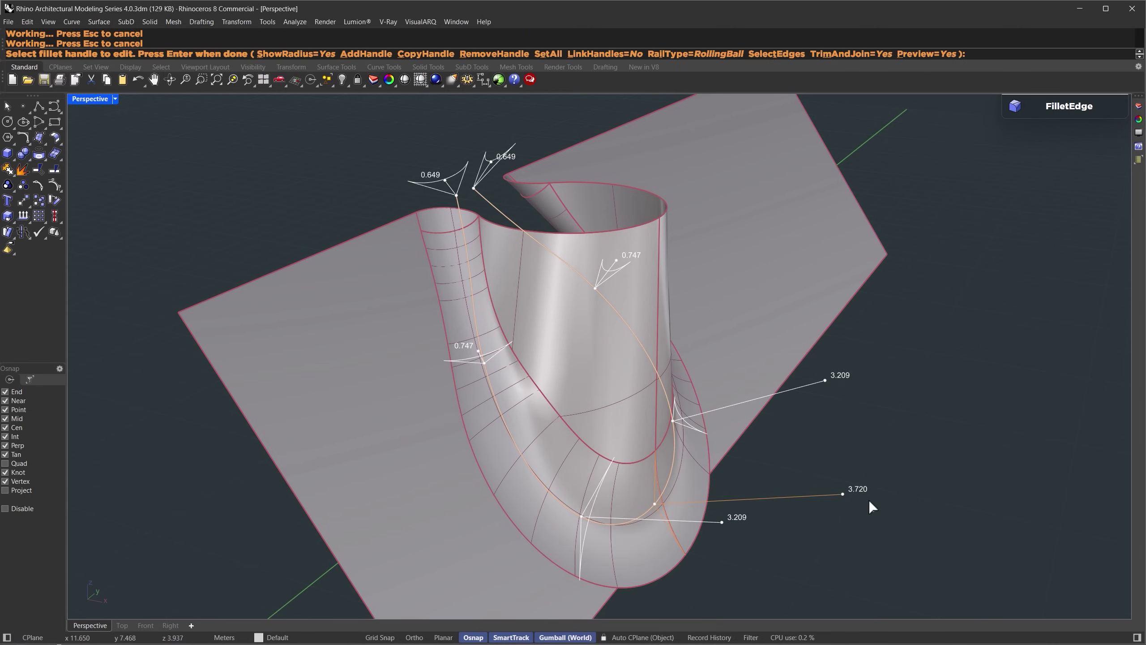
pyautogui.moveTo(890, 489); pyautogui.dragTo(549, 284, button='right')
# Finish the variable fillet and zoom out to see the whole house.
pyautogui.press('Return')
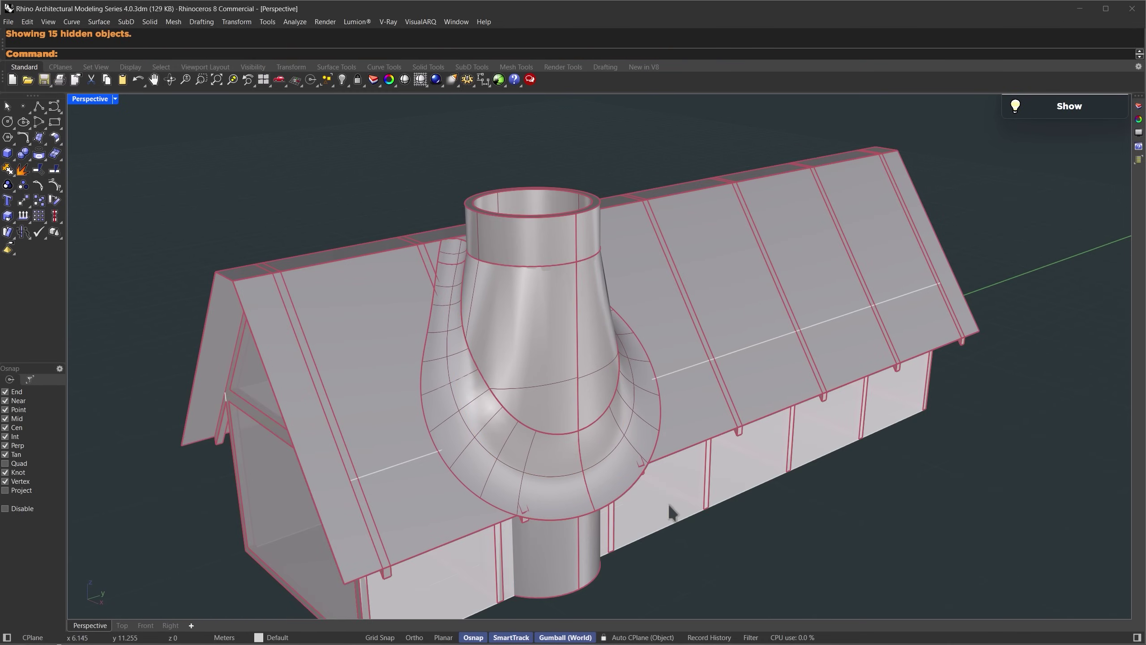
pyautogui.scroll(-3, 834, 373)
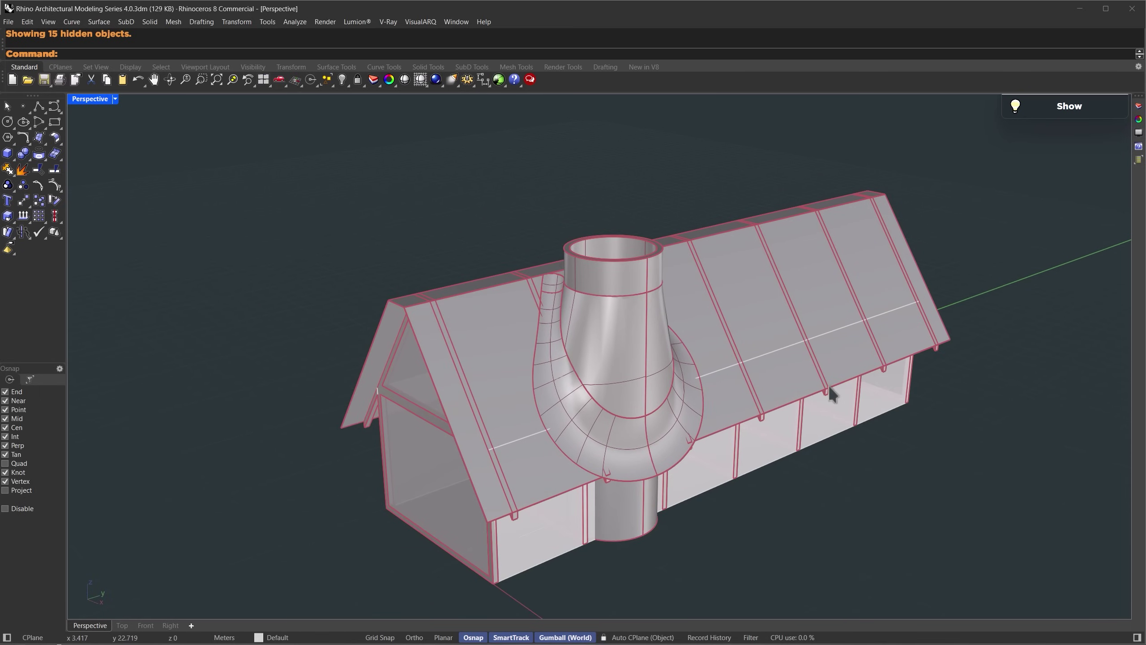
# Contour the roof and left gable piece from an eave base point in a straight vertical direction.
pyautogui.moveTo(828, 384); pyautogui.dragTo(940, 436, button='right')
pyautogui.write('Contour')
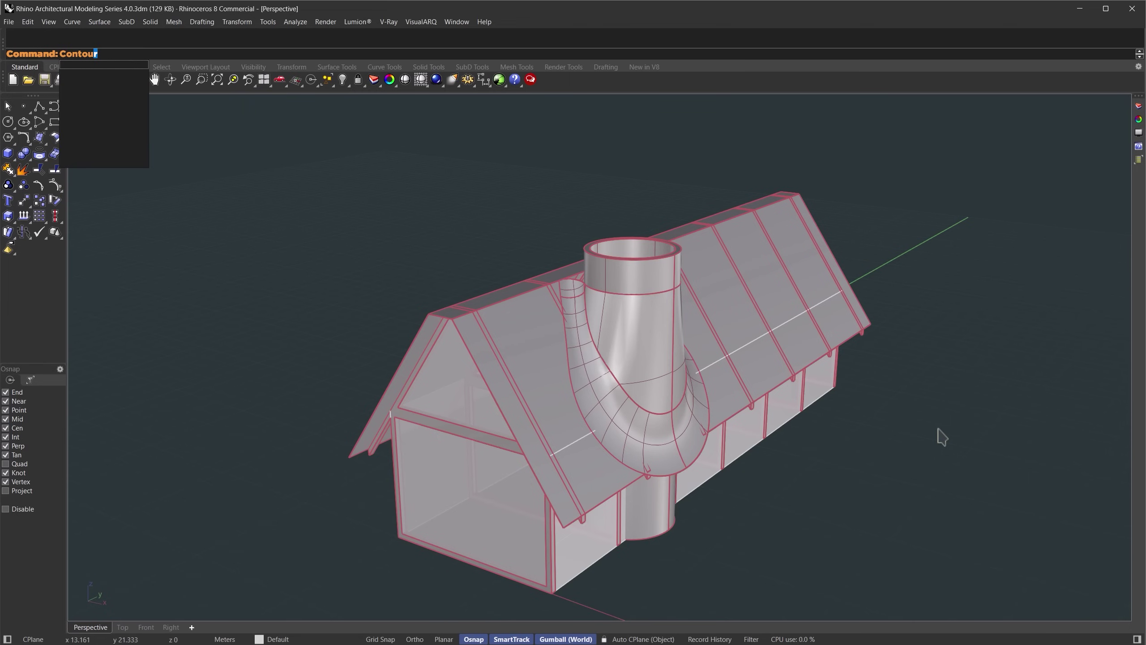
pyautogui.press('Return')
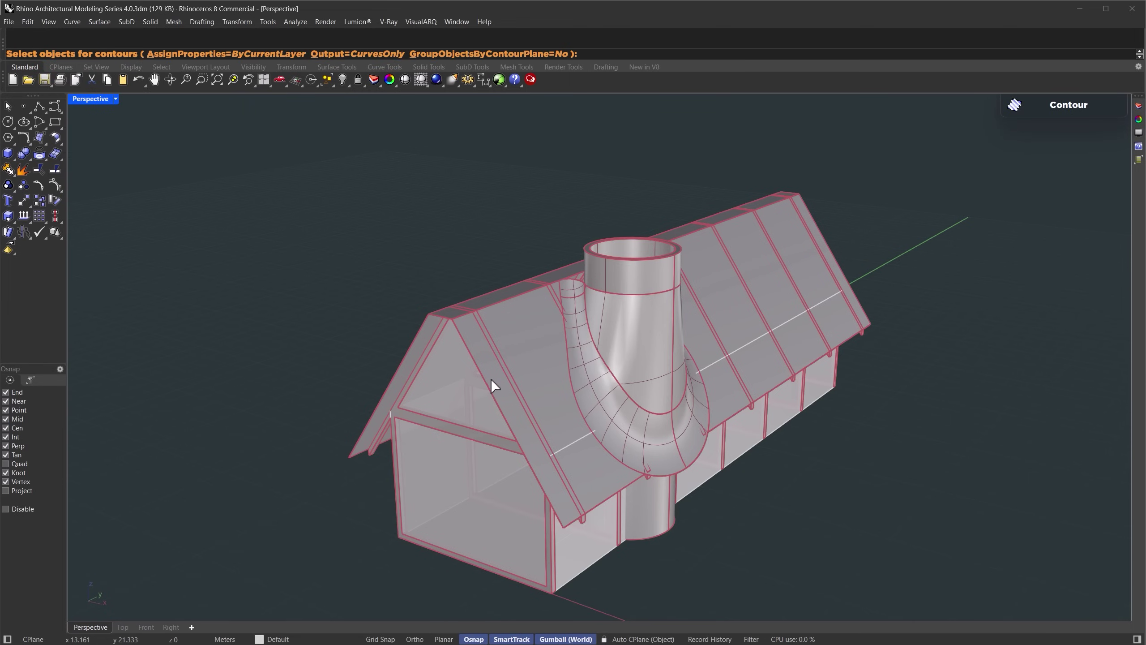
pyautogui.click(486, 378)
pyautogui.click(410, 355)
pyautogui.press('Return')
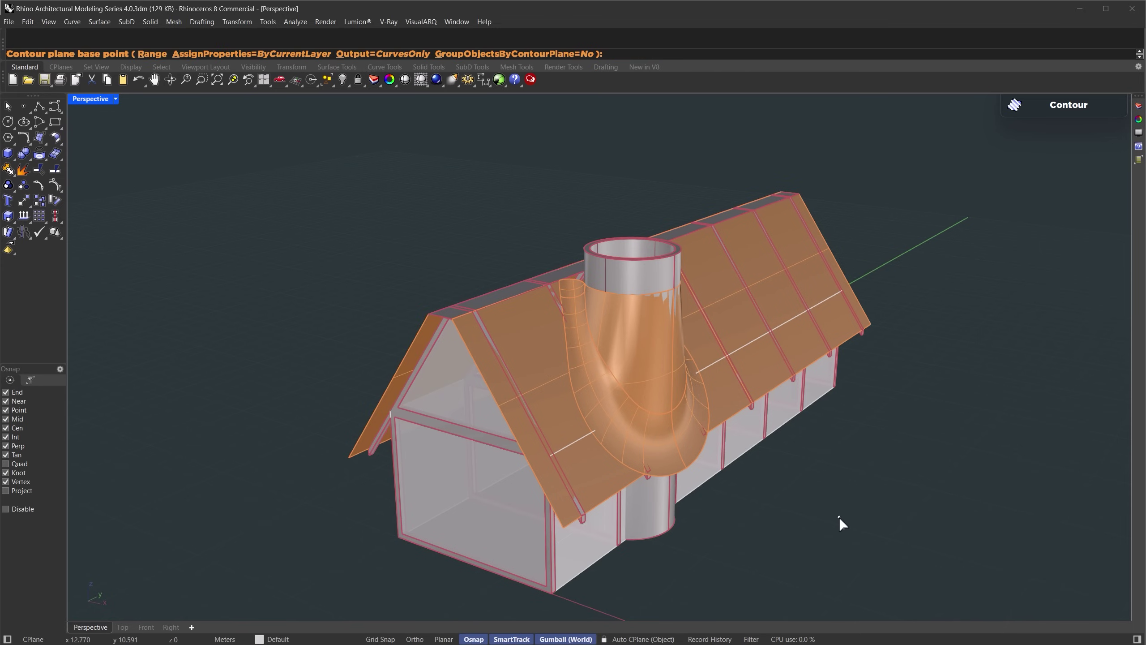
pyautogui.click(563, 528)
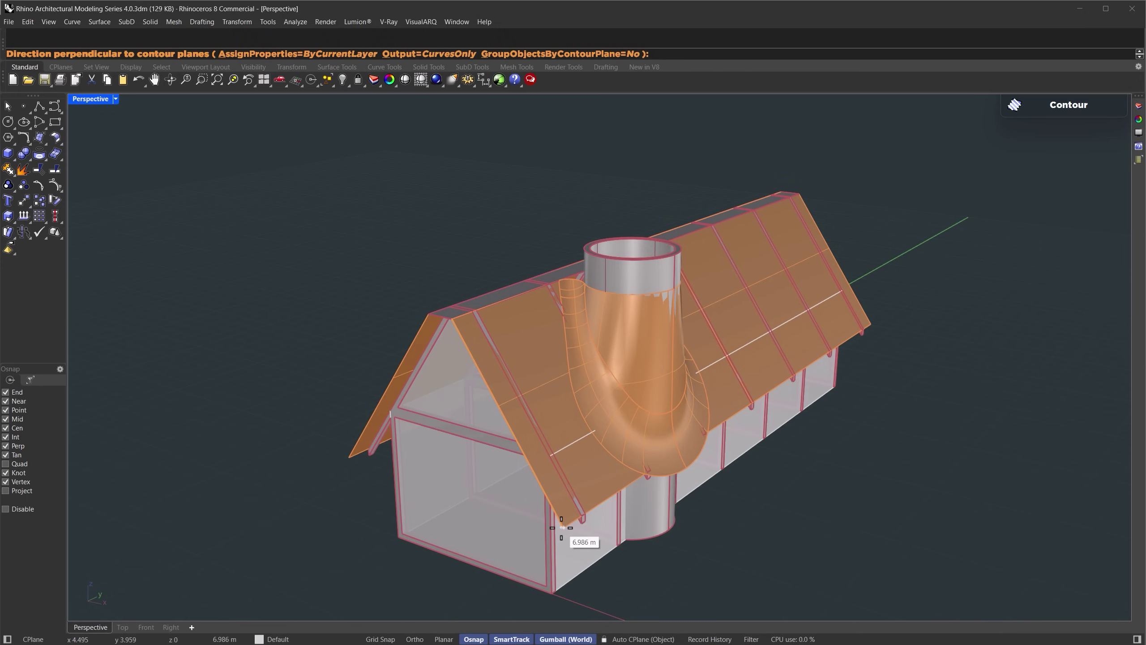
pyautogui.click(146, 627)
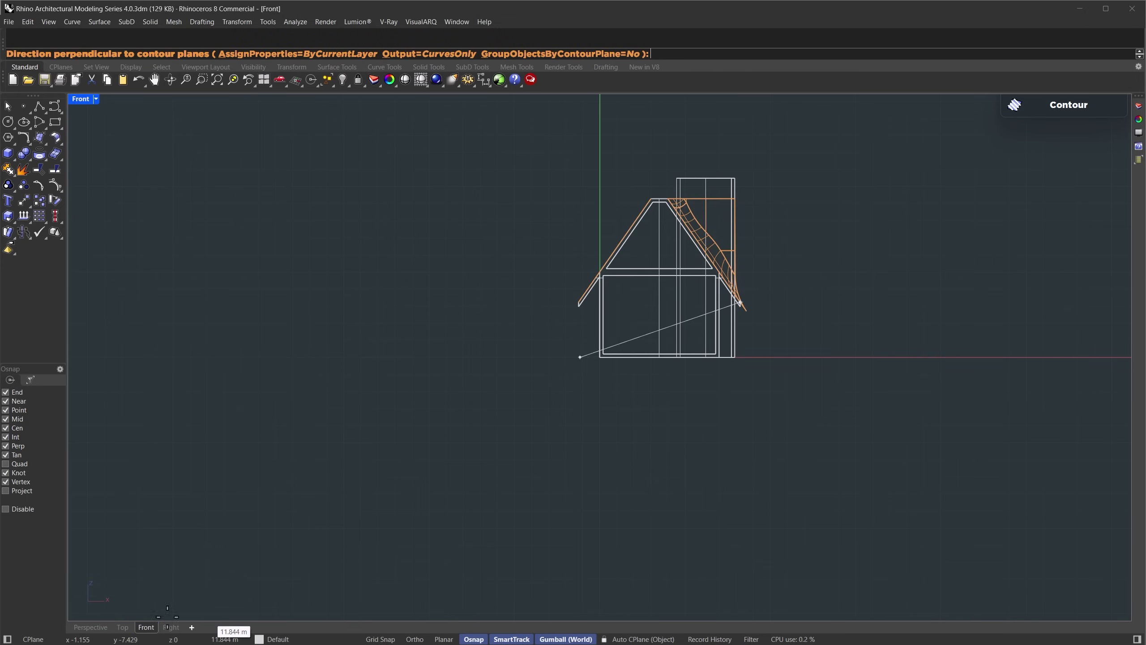
pyautogui.press('F8')
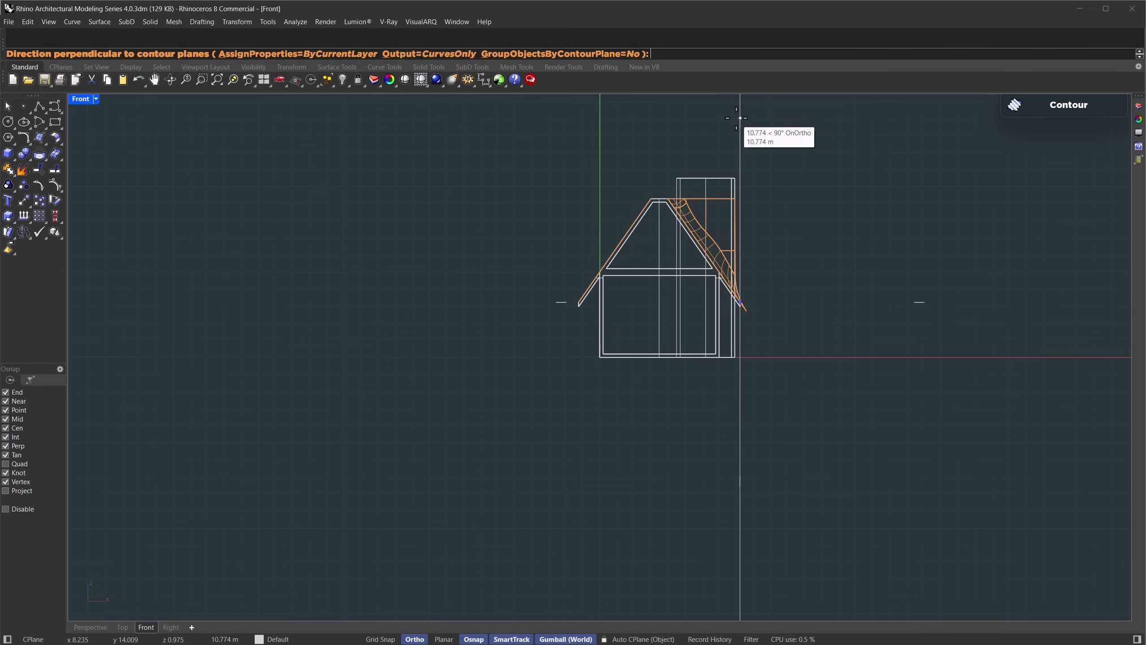
pyautogui.click(740, 118)
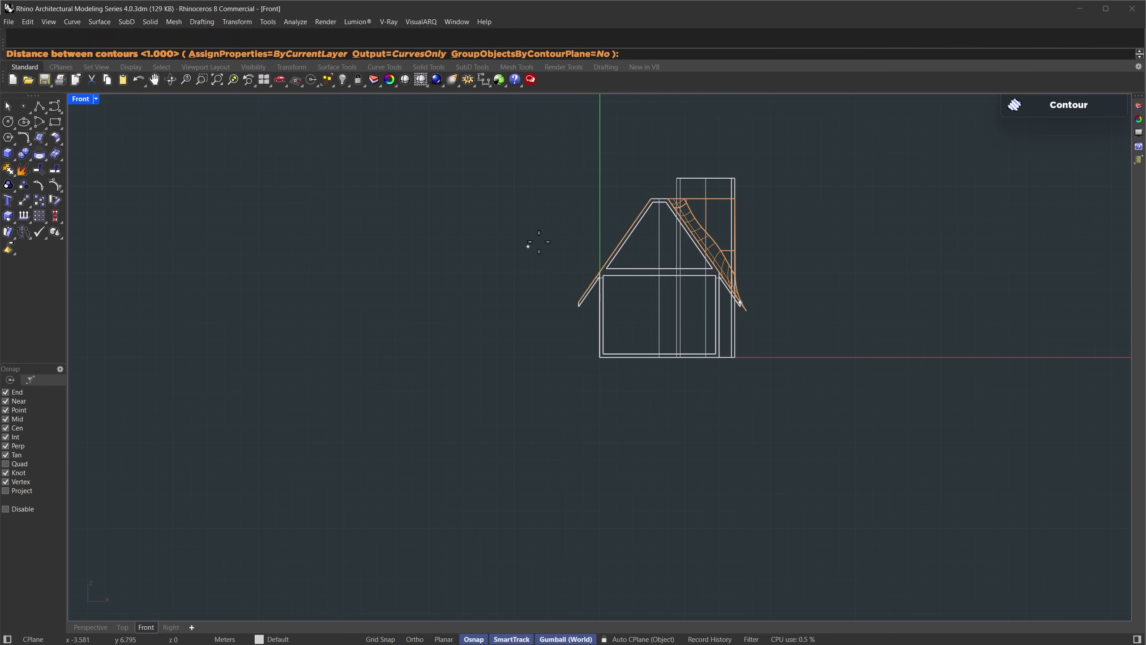
pyautogui.click(90, 627)
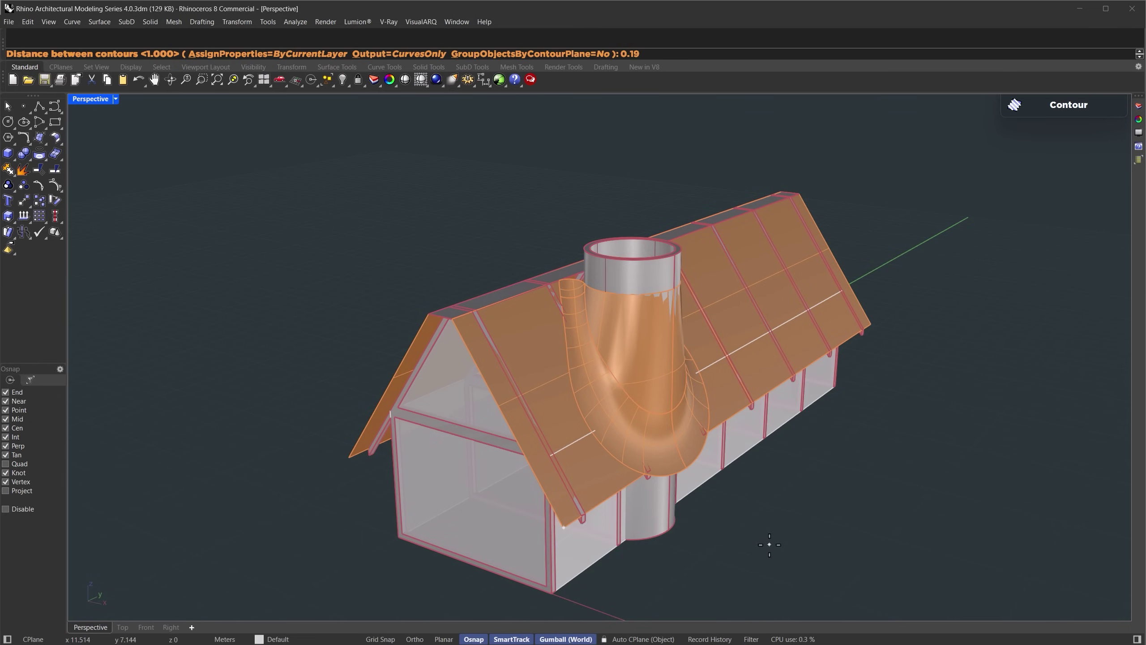
# Create the contours 0.19 apart and extrude them 0.19 into strips.
pyautogui.write('0.19')
pyautogui.press('Return')
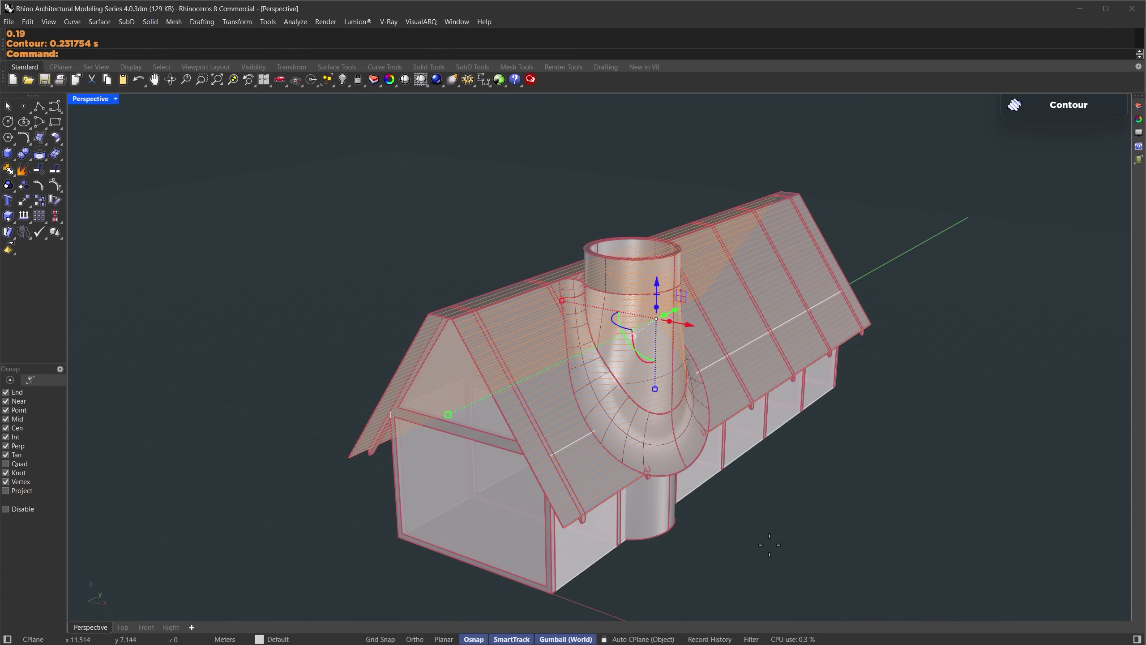
pyautogui.click(656, 307)
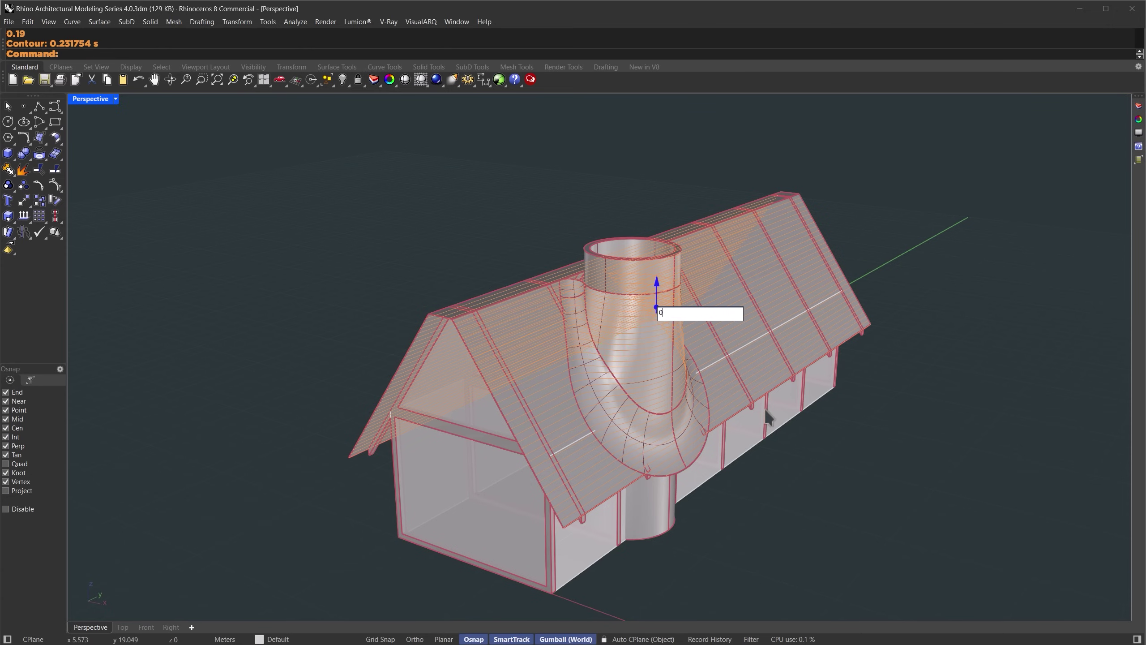
pyautogui.write('0.19')
pyautogui.press('Return')
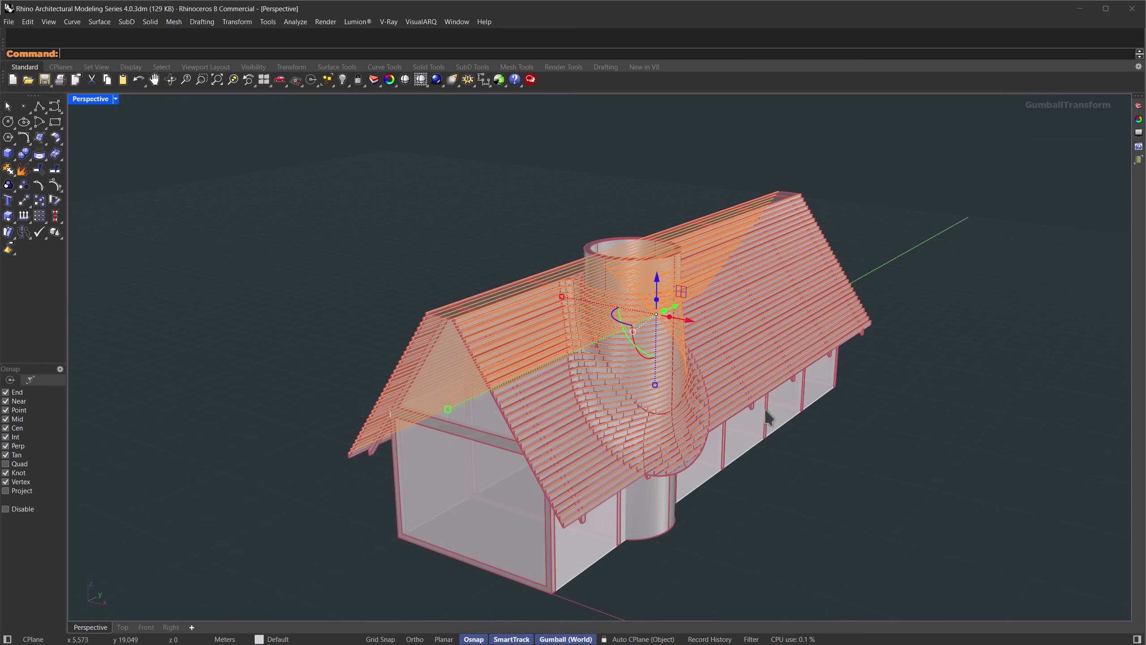
pyautogui.click(821, 495)
# Reselect the 66 strips and offset them 0.2 into solid slats.
pyautogui.write('SelLast')
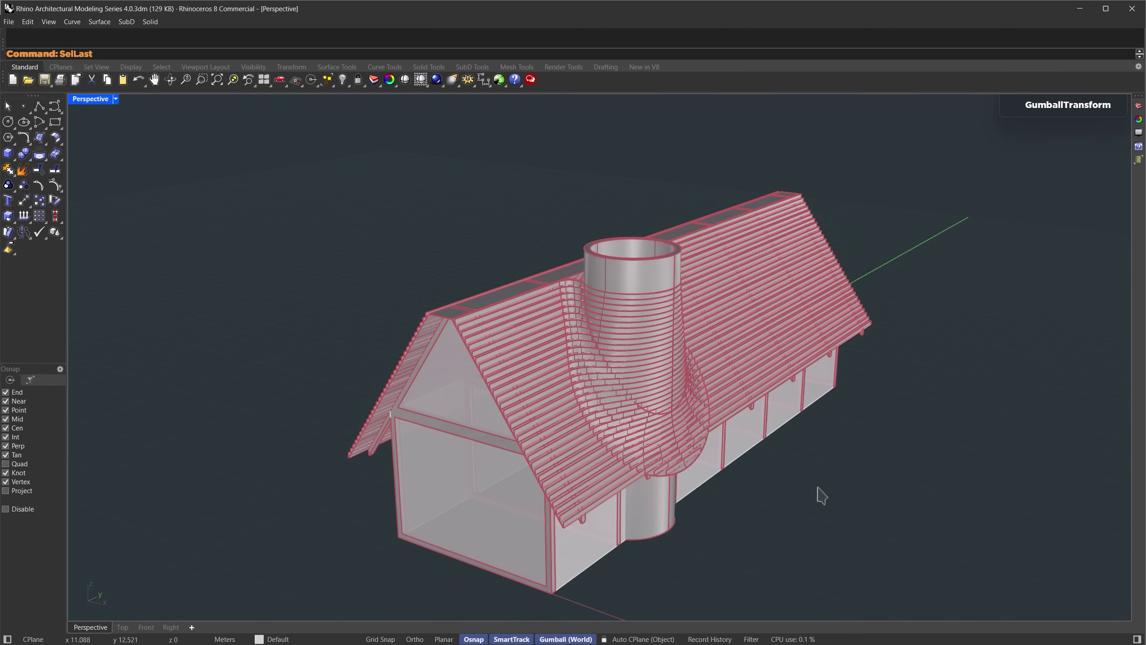
pyautogui.press('Return')
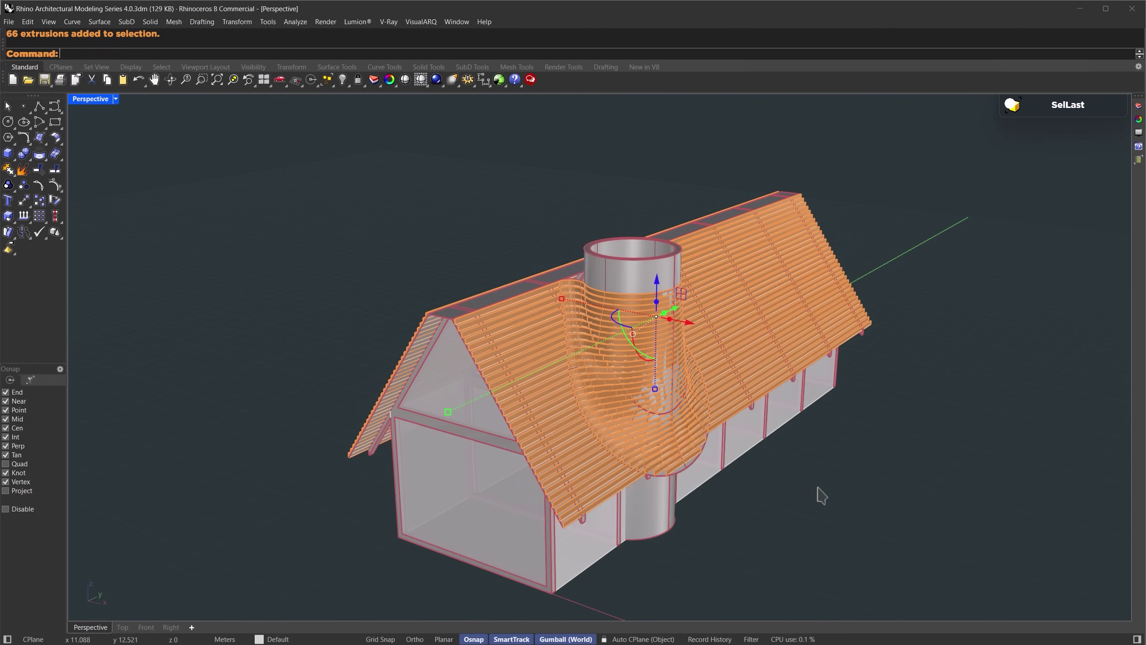
pyautogui.write('OffsetSrf')
pyautogui.press('Return')
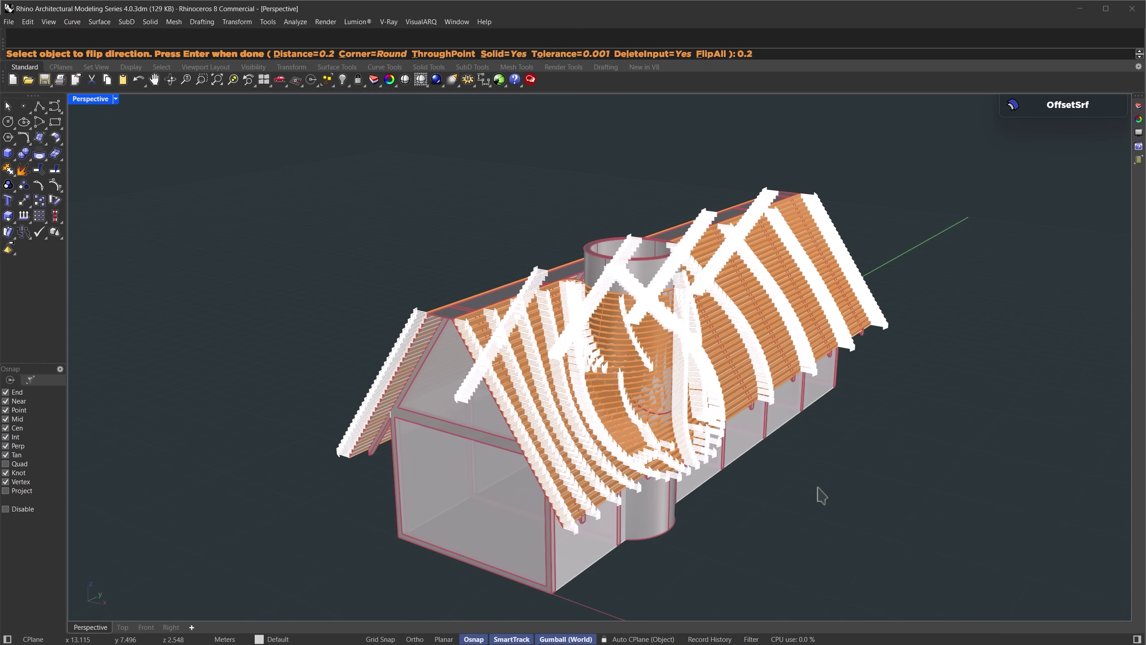
pyautogui.press('Return')
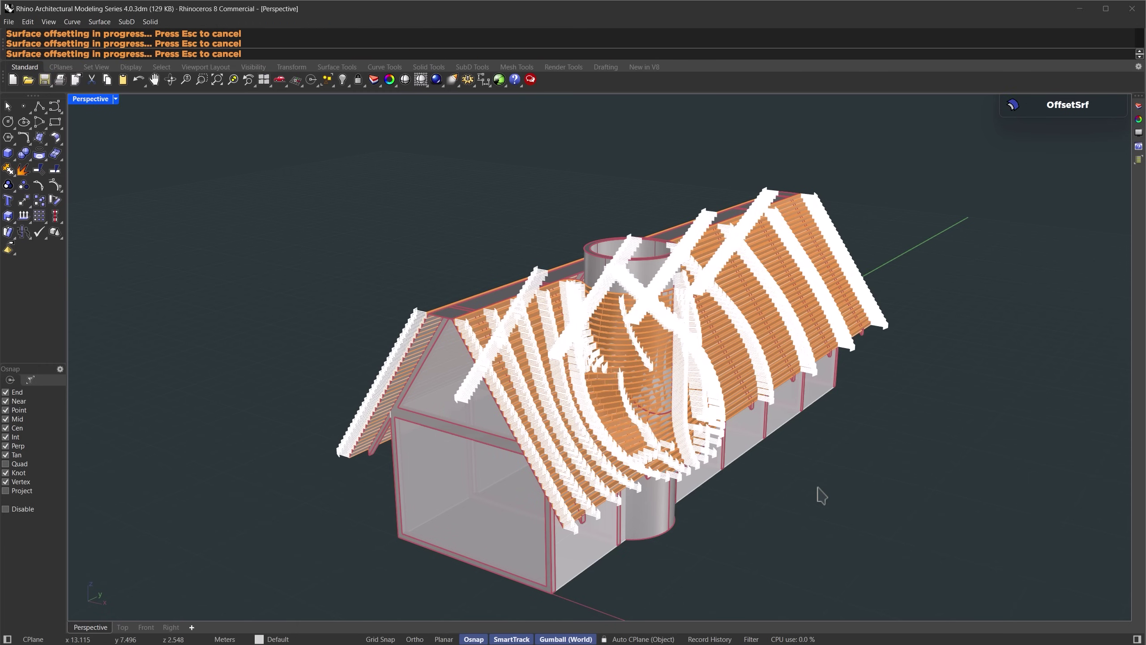
# Switch the Perspective viewport to Rendered mode and zoom toward the long roof side.
pyautogui.click(115, 99)
pyautogui.click(103, 164)
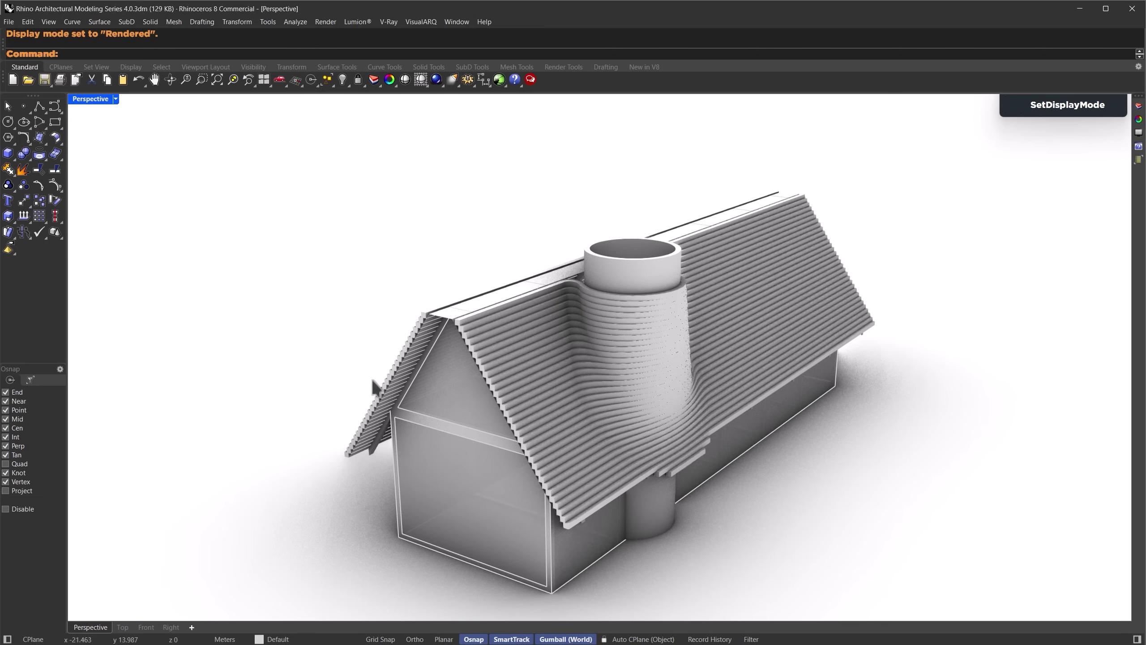
pyautogui.moveTo(704, 450); pyautogui.dragTo(684, 425, button='right')
pyautogui.scroll(3, 635, 369)
# Delete all 67 curves, the two stray beams and the leftover block under the eaves.
pyautogui.write('elCrv')
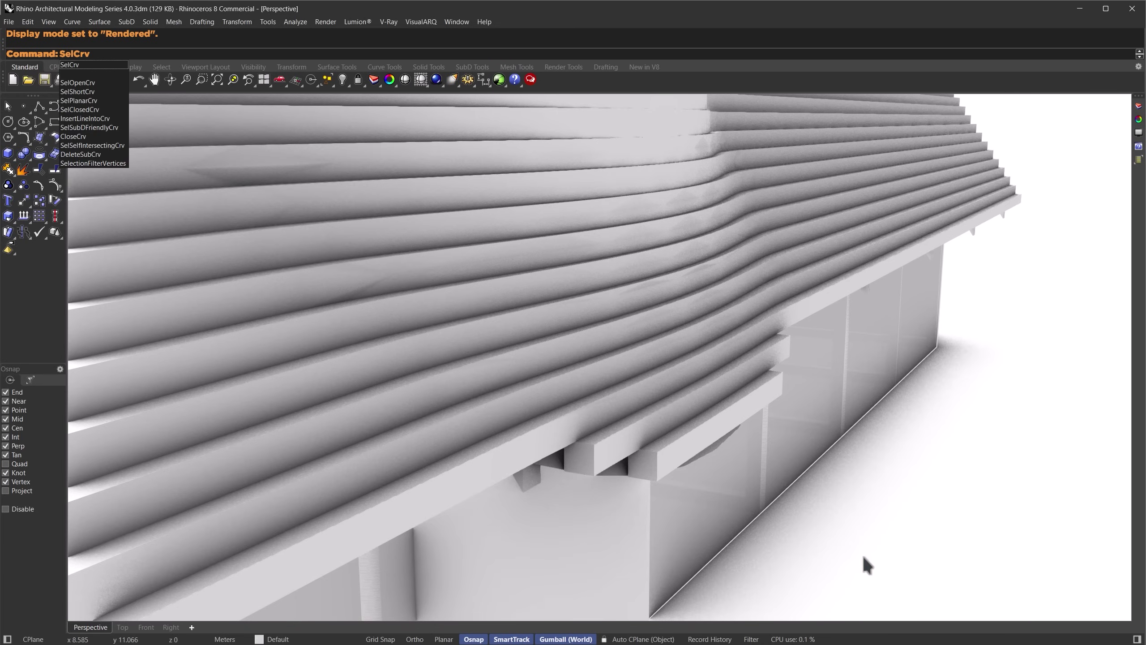
pyautogui.press('Return')
pyautogui.press('Delete')
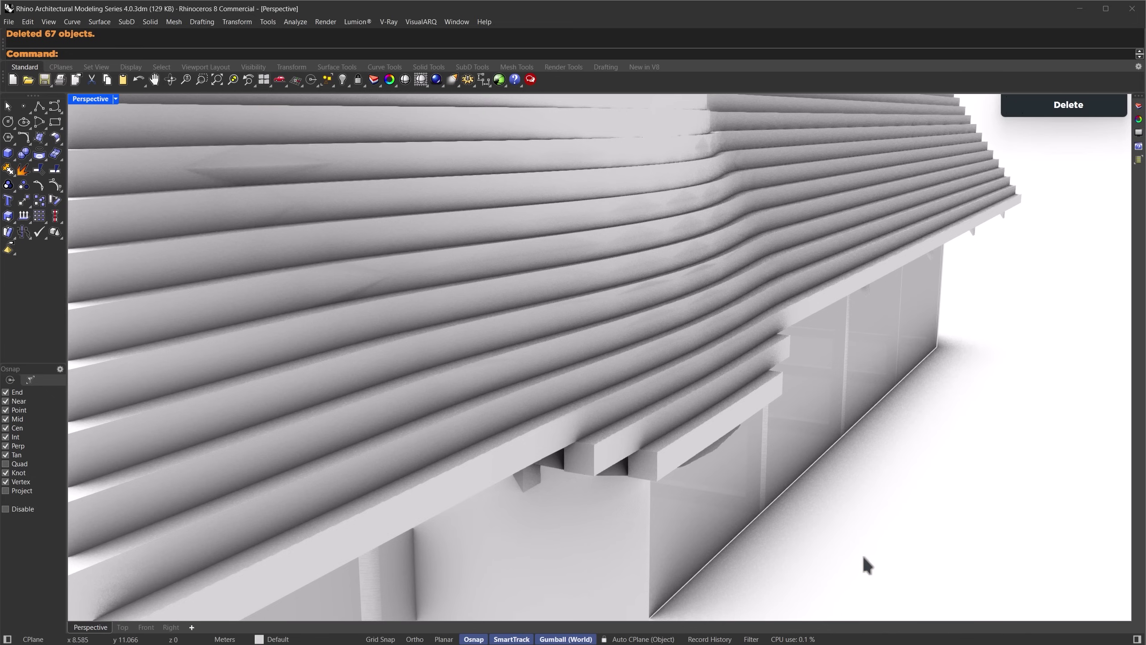
pyautogui.click(669, 472)
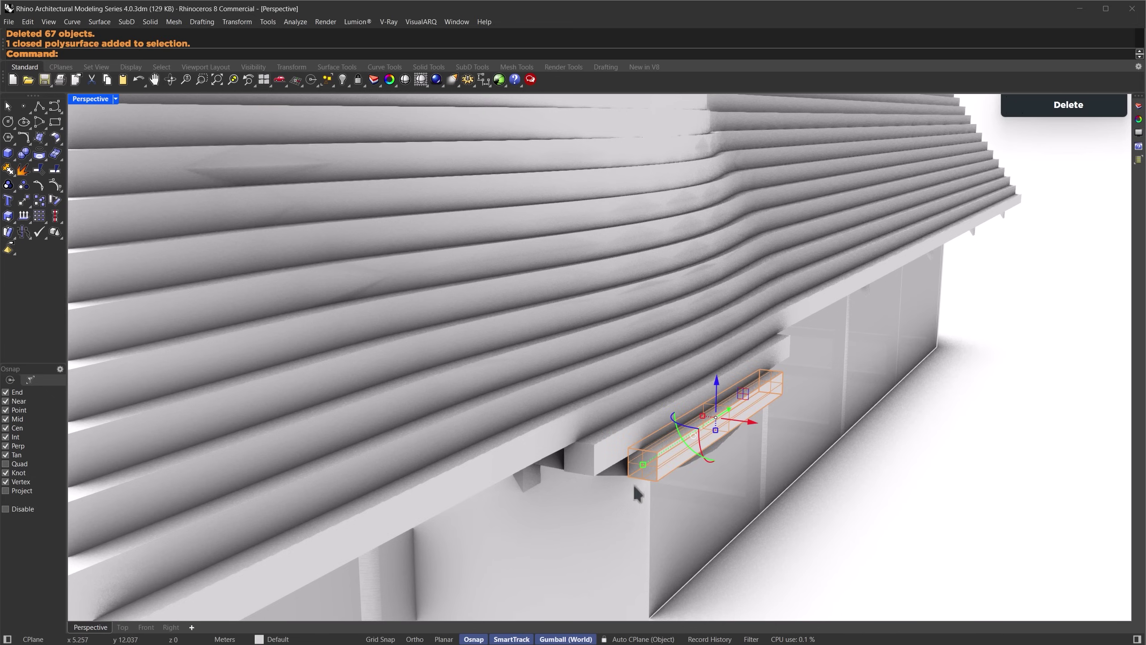
pyautogui.keyDown('shift'); pyautogui.click(592, 460); pyautogui.keyUp('shift')
pyautogui.press('Delete')
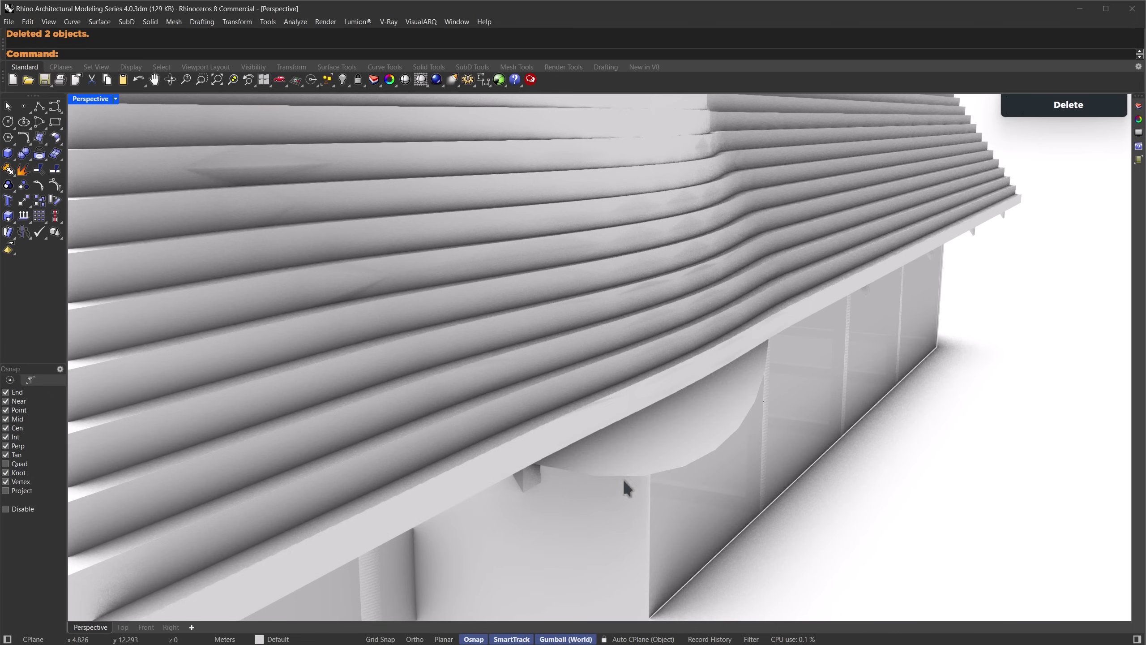
pyautogui.click(653, 456)
pyautogui.press('Delete')
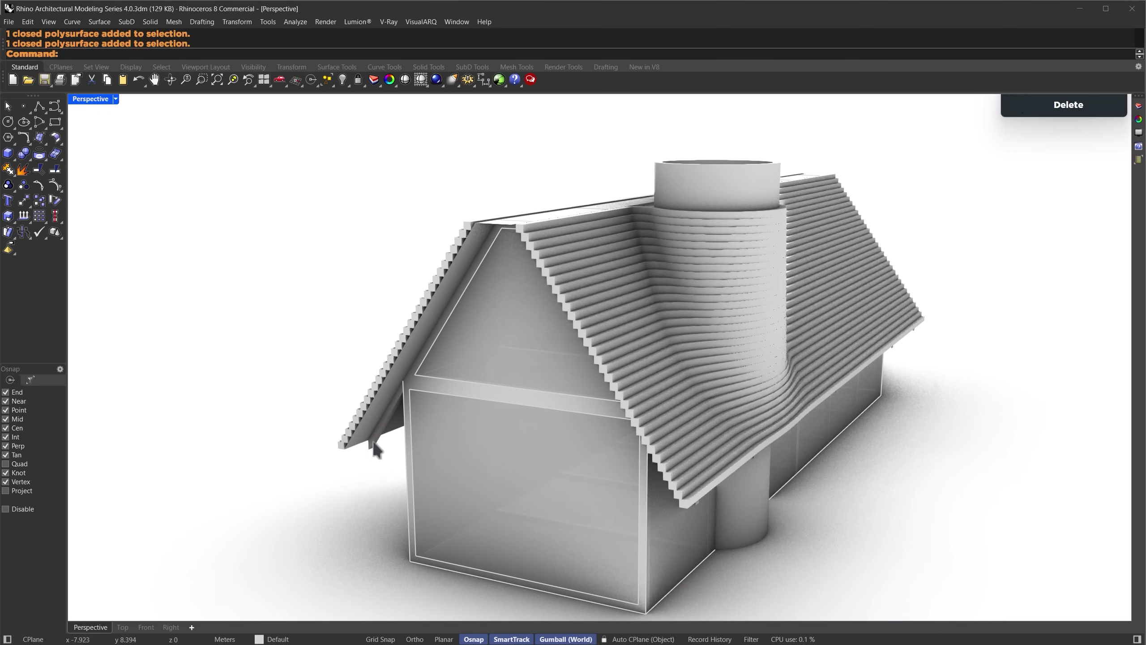
# Pick the flat roof surface from the overlapping objects at the roof edge and delete it.
pyautogui.click(374, 442)
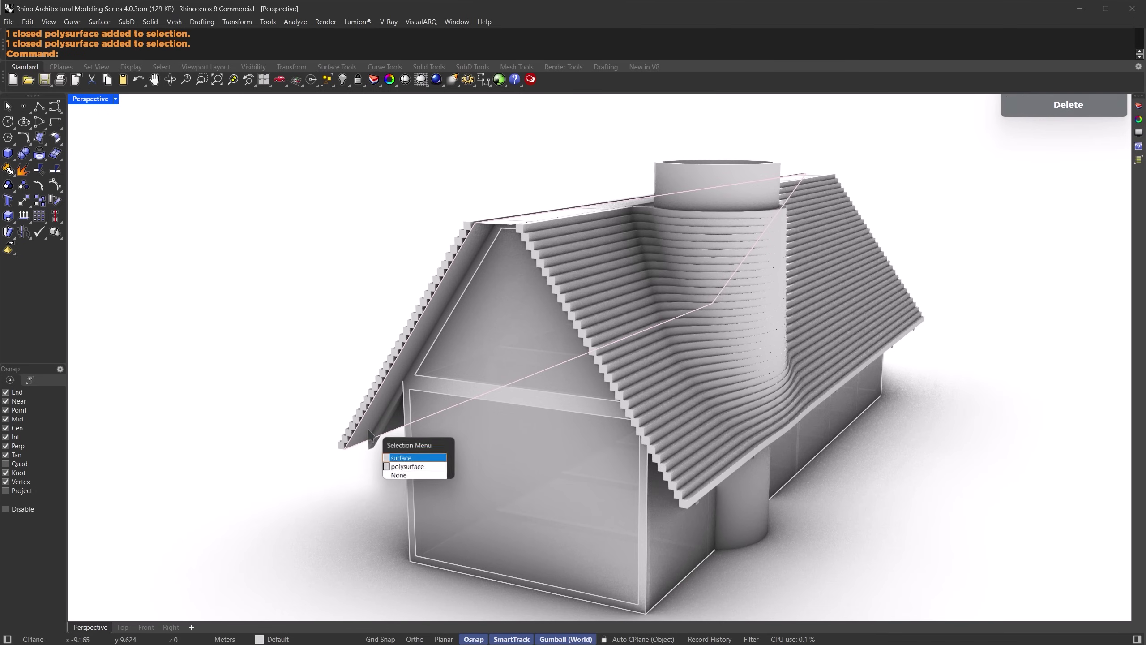
pyautogui.click(407, 456)
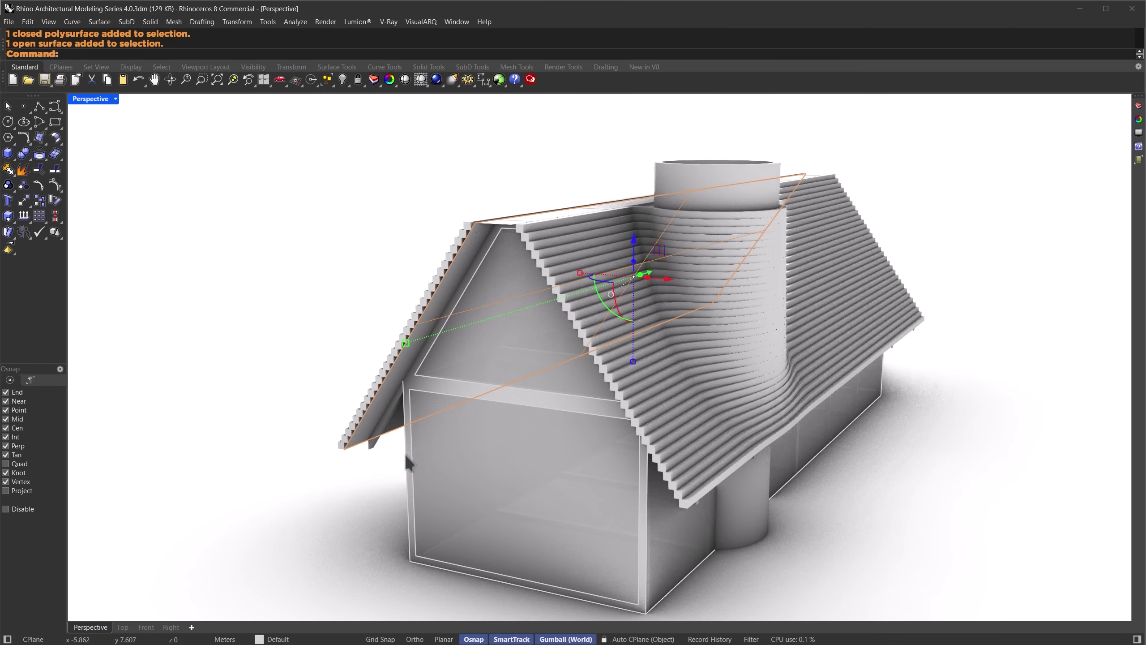
pyautogui.press('Delete')
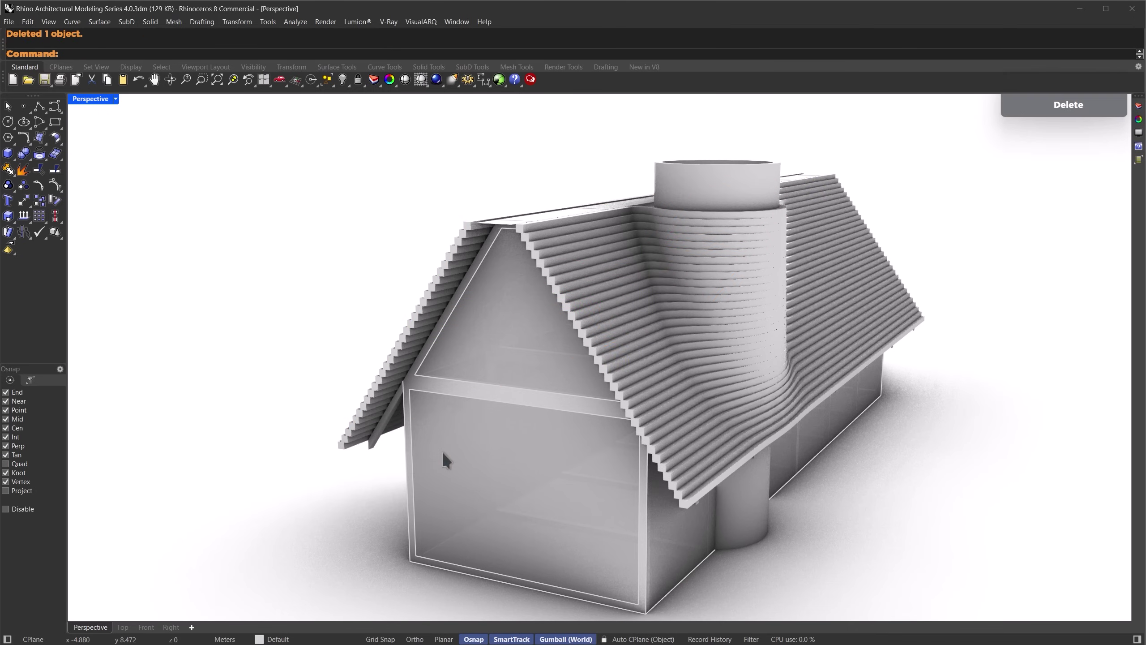
pyautogui.moveTo(443, 450); pyautogui.dragTo(584, 321, button='right')
pyautogui.scroll(2, 573, 359)
pyautogui.scroll(-2, 571, 352)
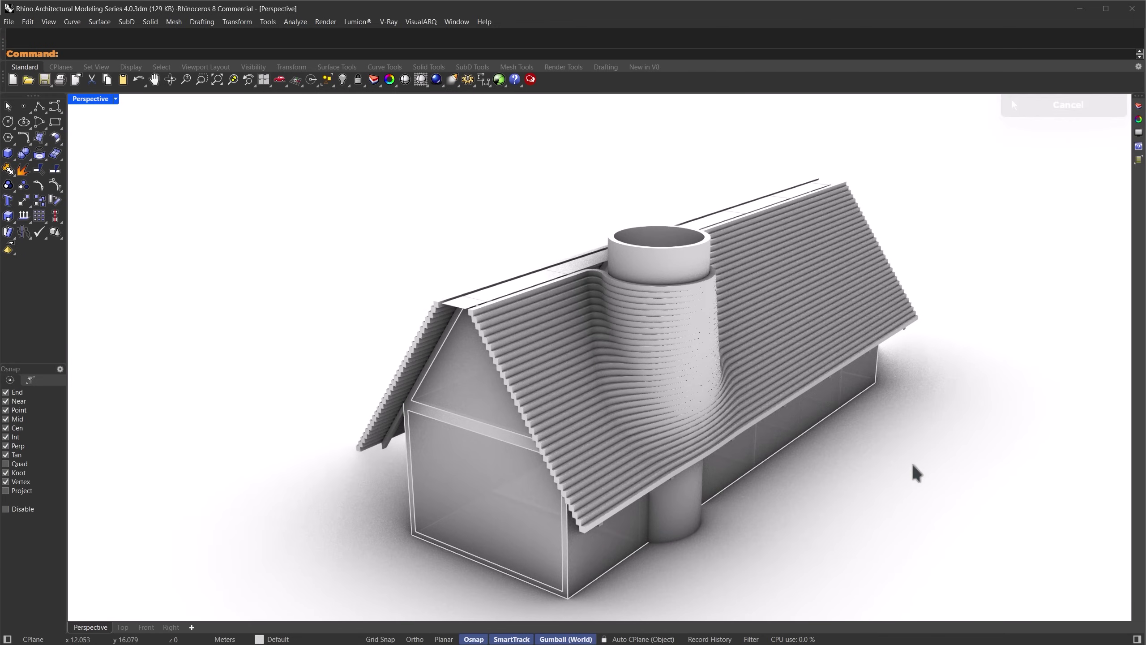
# Explode the house's wall body polysurface into three surfaces and inspect it from below.
pyautogui.click(598, 558)
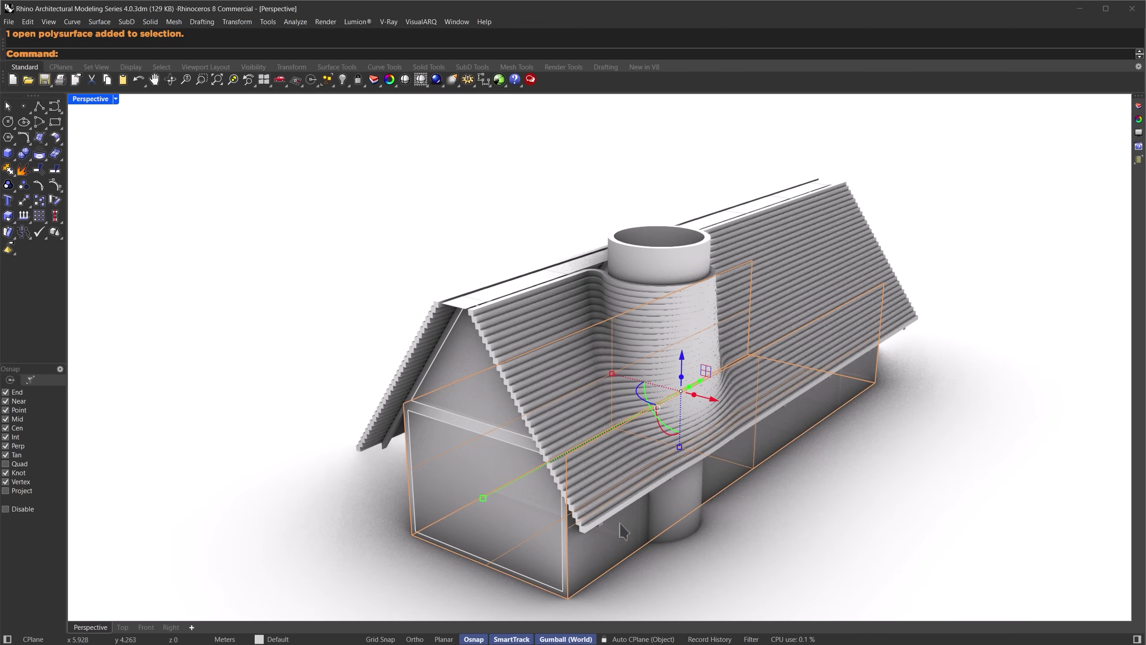
pyautogui.moveTo(613, 374); pyautogui.dragTo(615, 375)
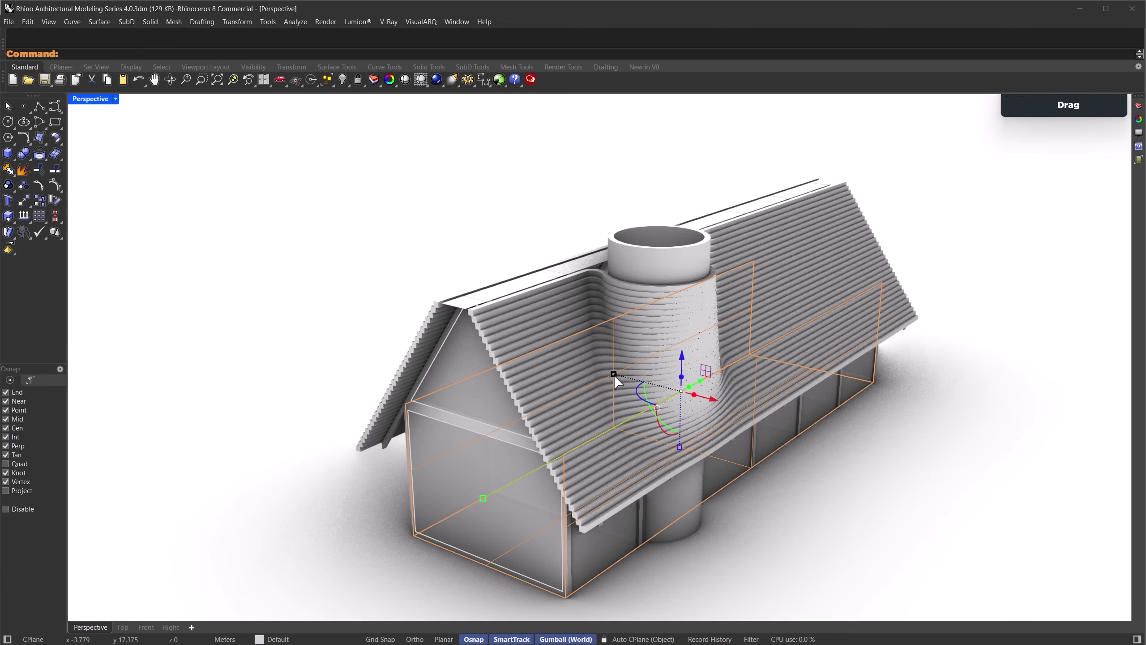
pyautogui.click(22, 169)
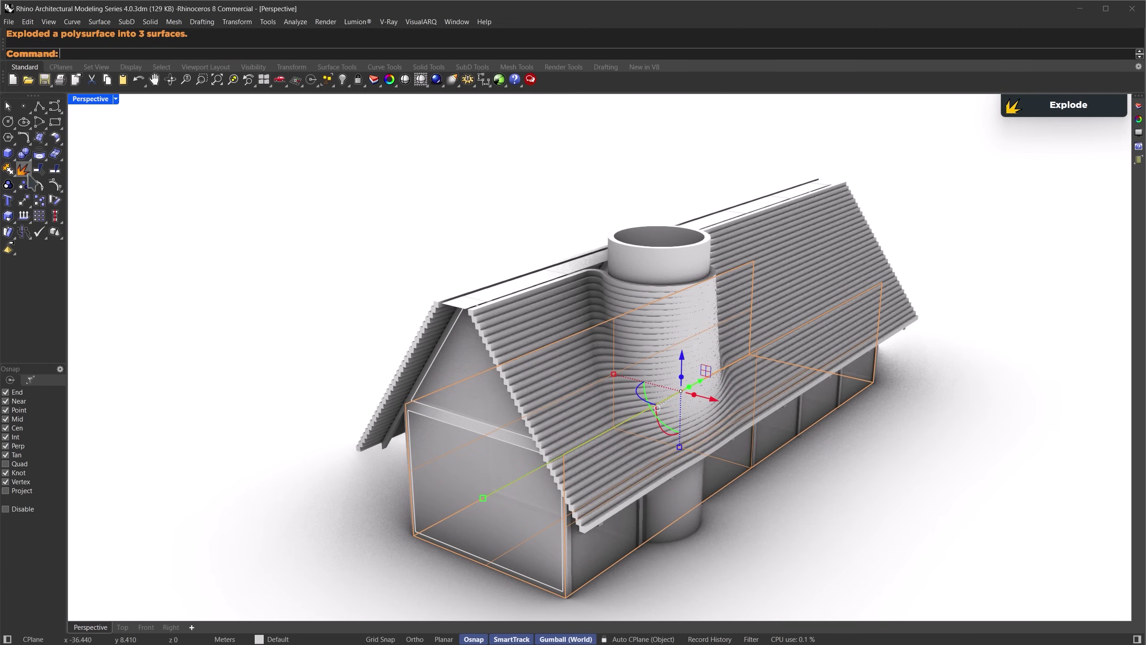
pyautogui.moveTo(667, 539); pyautogui.dragTo(496, 481, button='right')
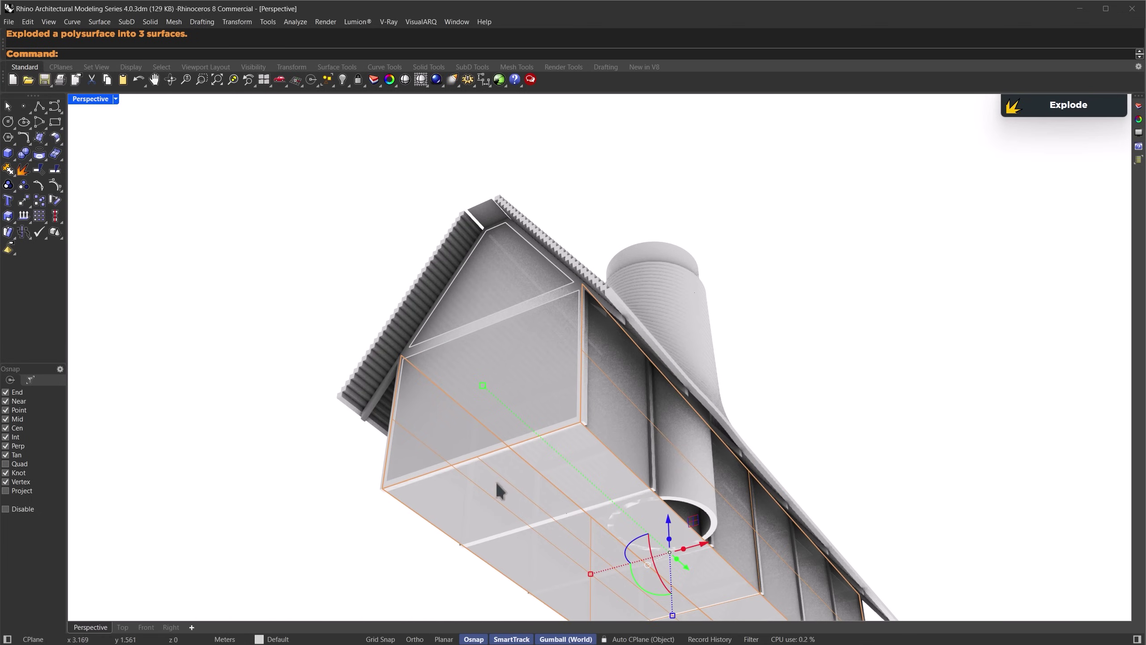
pyautogui.moveTo(686, 432); pyautogui.dragTo(732, 479, button='right')
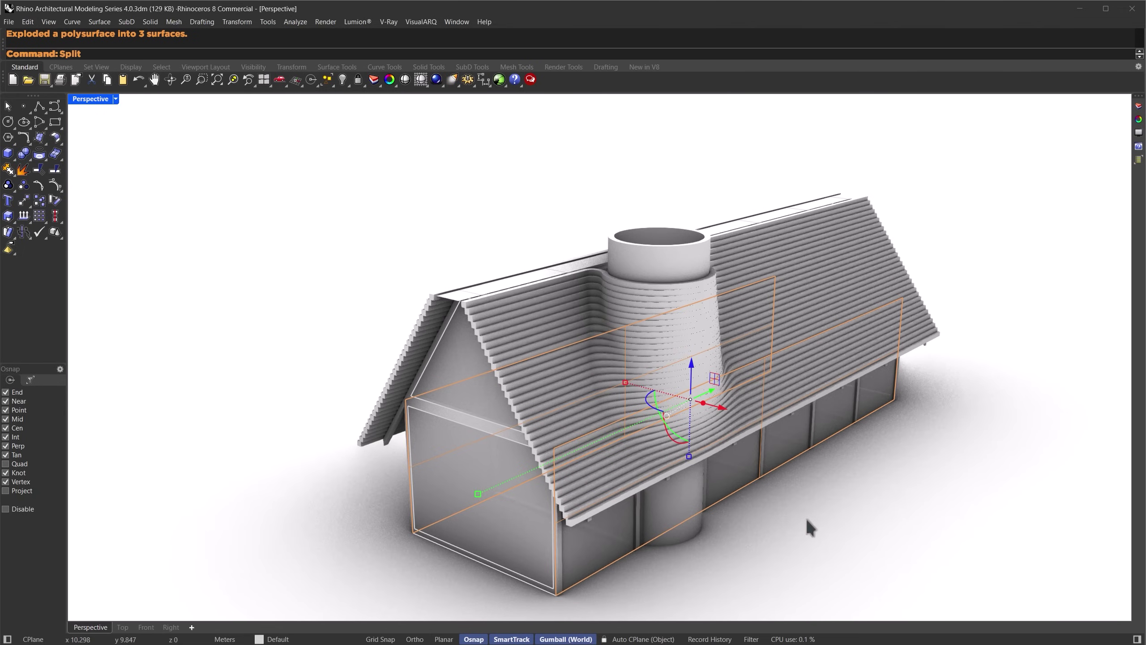
# Split both wall surfaces with the gable-end and interior truss frames as cutters, giving 26 pieces.
pyautogui.press('Return')
pyautogui.scroll(5, 805, 517)
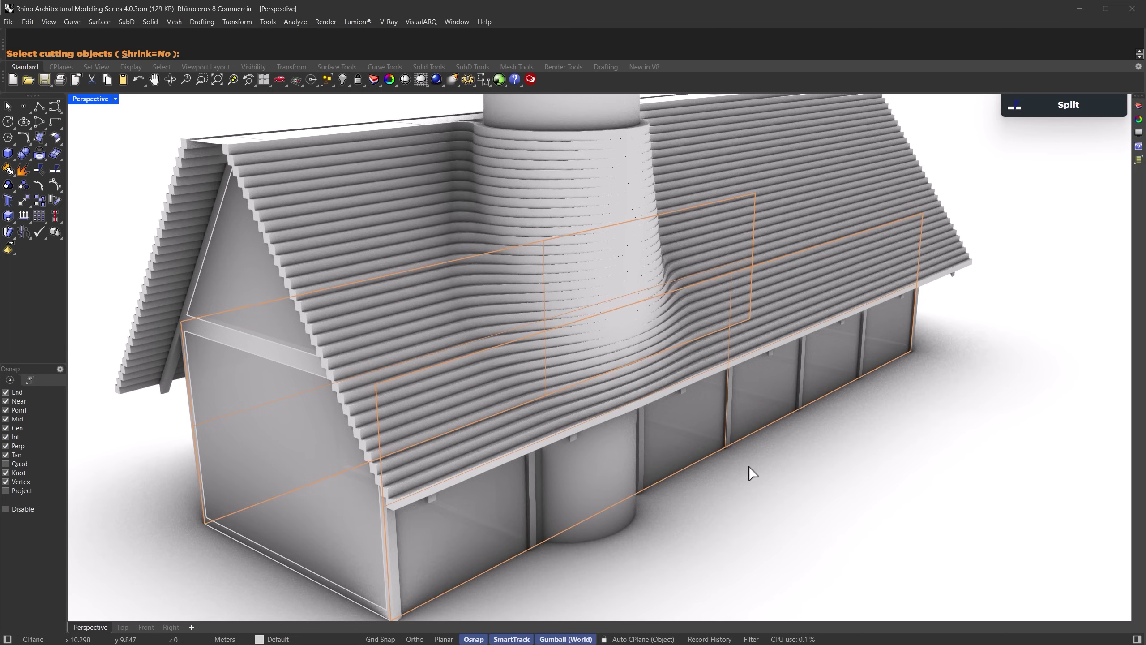
pyautogui.click(397, 574)
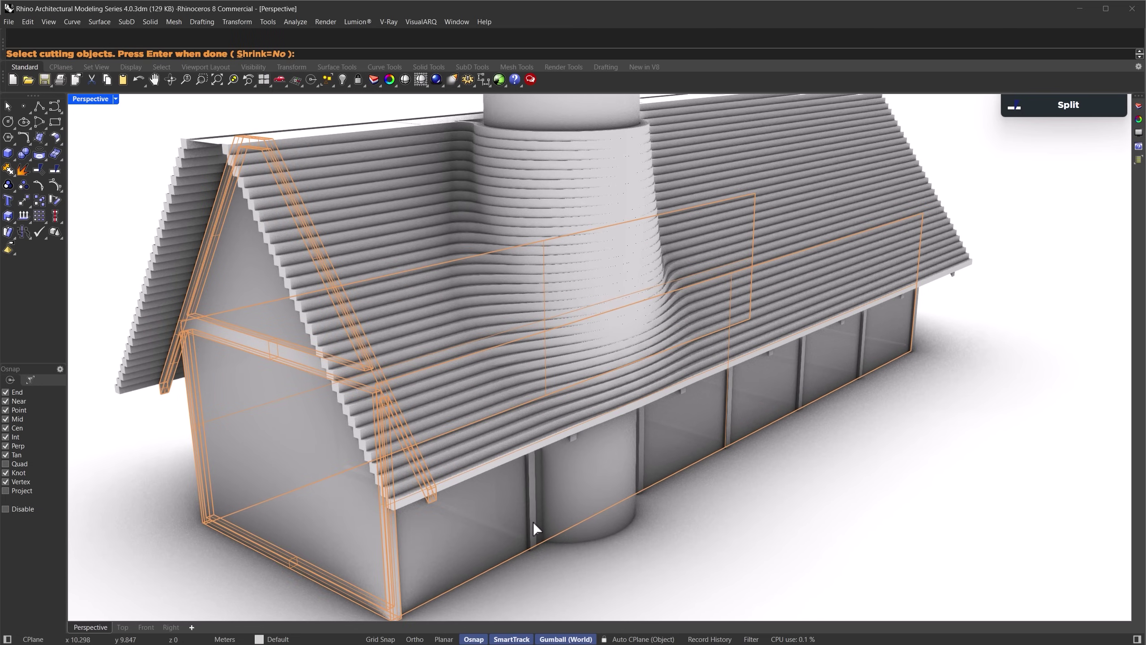
pyautogui.moveTo(533, 522); pyautogui.dragTo(1011, 317)
pyautogui.scroll(5, 840, 420)
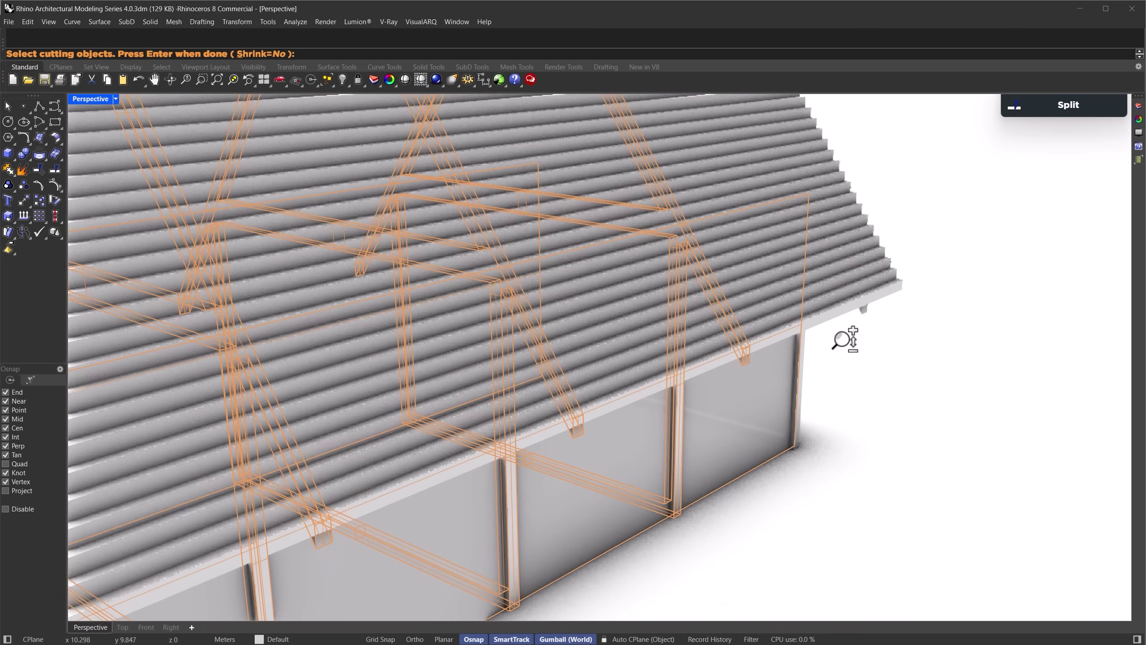
pyautogui.scroll(-8, 821, 434)
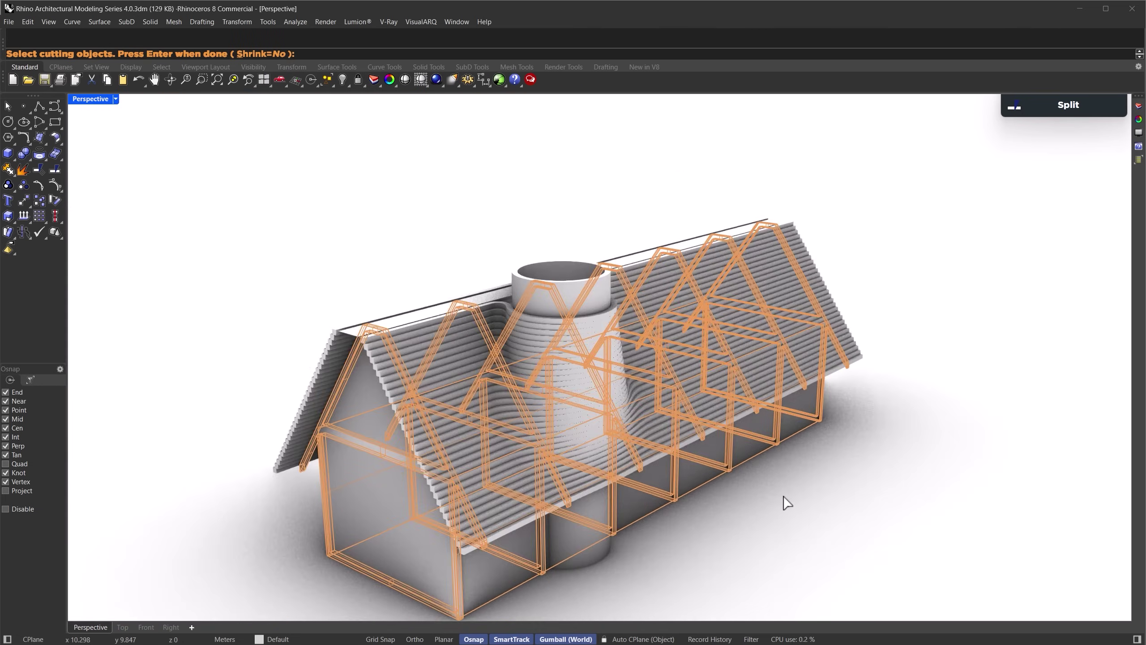
pyautogui.keyDown('shift'); pyautogui.moveTo(787, 502); pyautogui.dragTo(786, 456, button='right'); pyautogui.keyUp('shift')
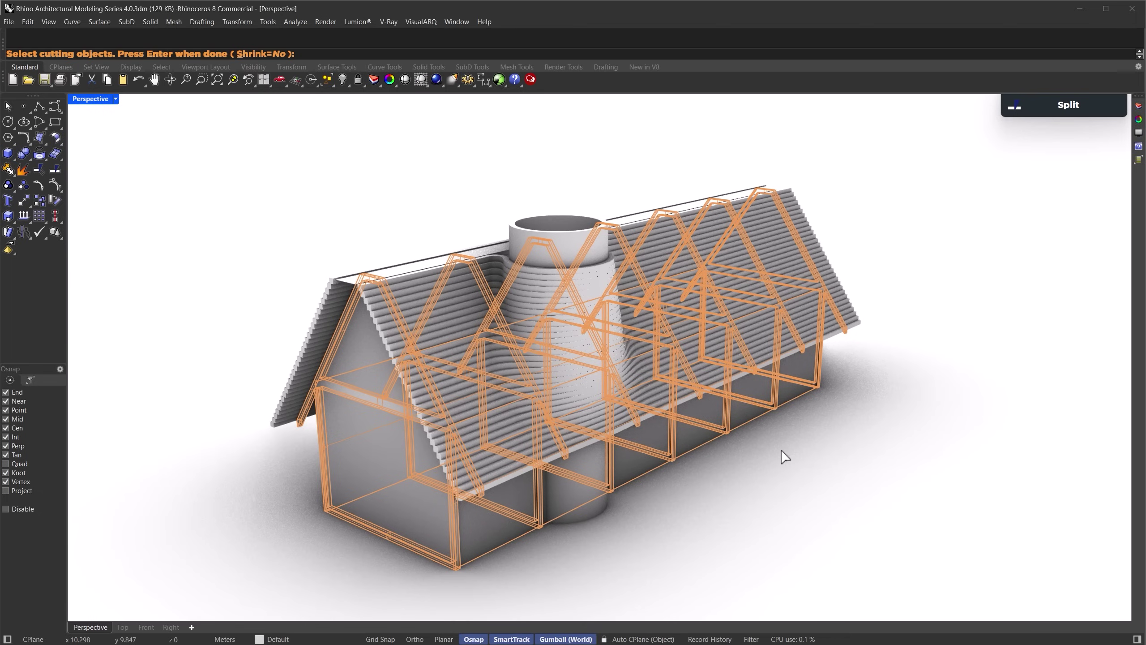
pyautogui.press('Return')
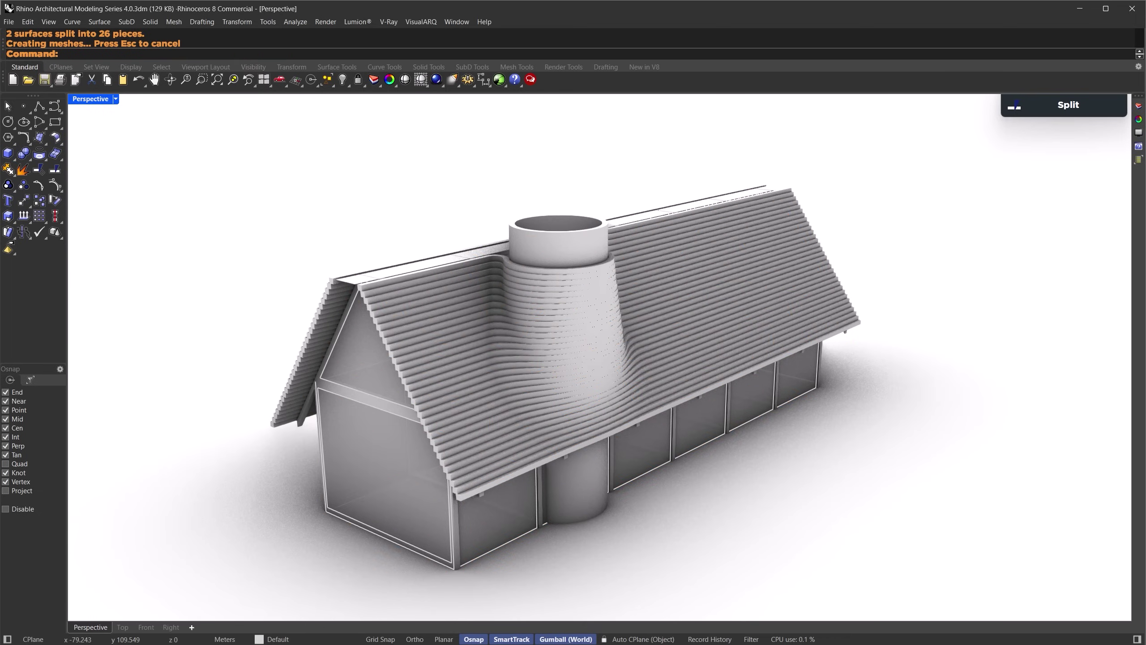
# Run the One-Click Curtain Panel Generator.gh definition through Grasshopper Player.
pyautogui.click(506, 86)
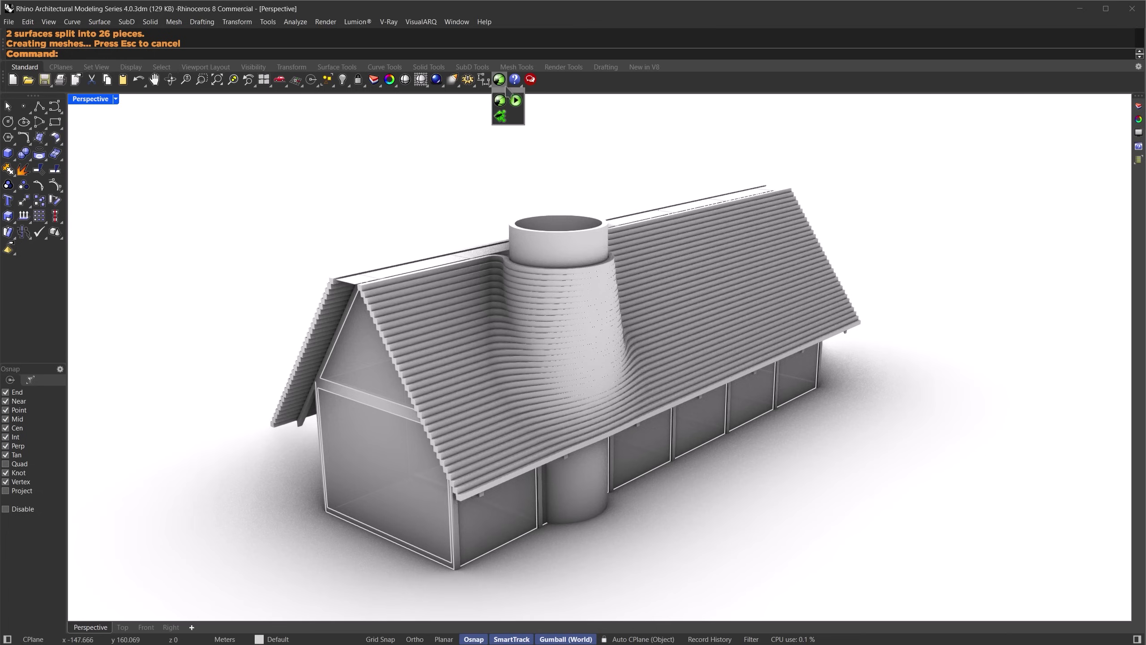
pyautogui.click(515, 100)
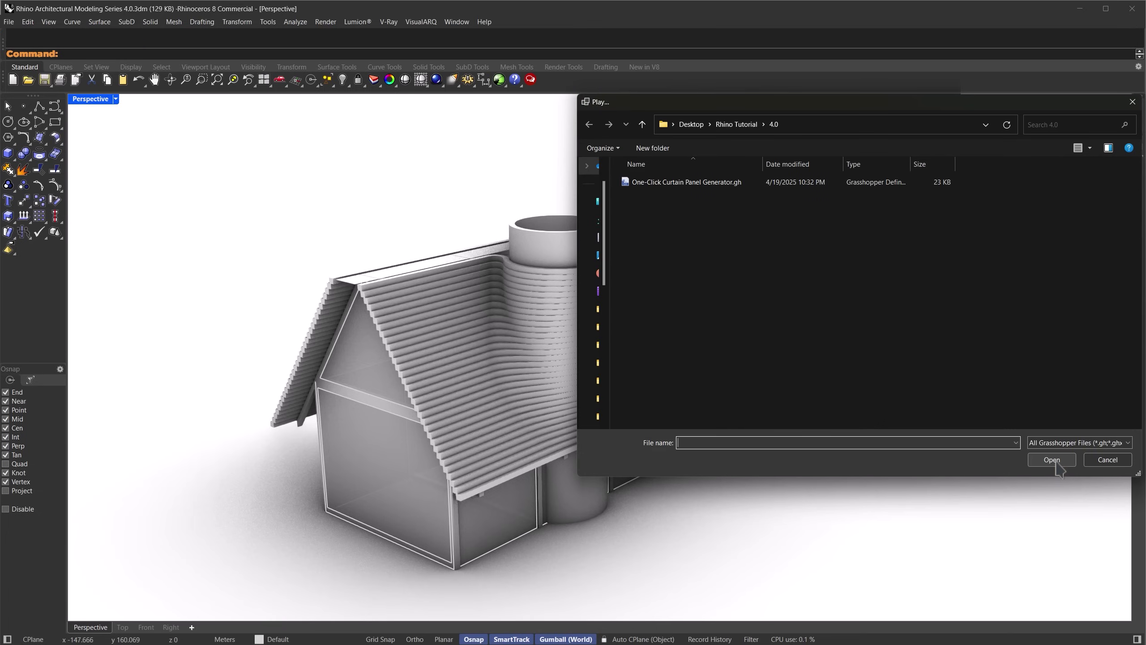
pyautogui.moveTo(853, 105); pyautogui.dragTo(672, 197)
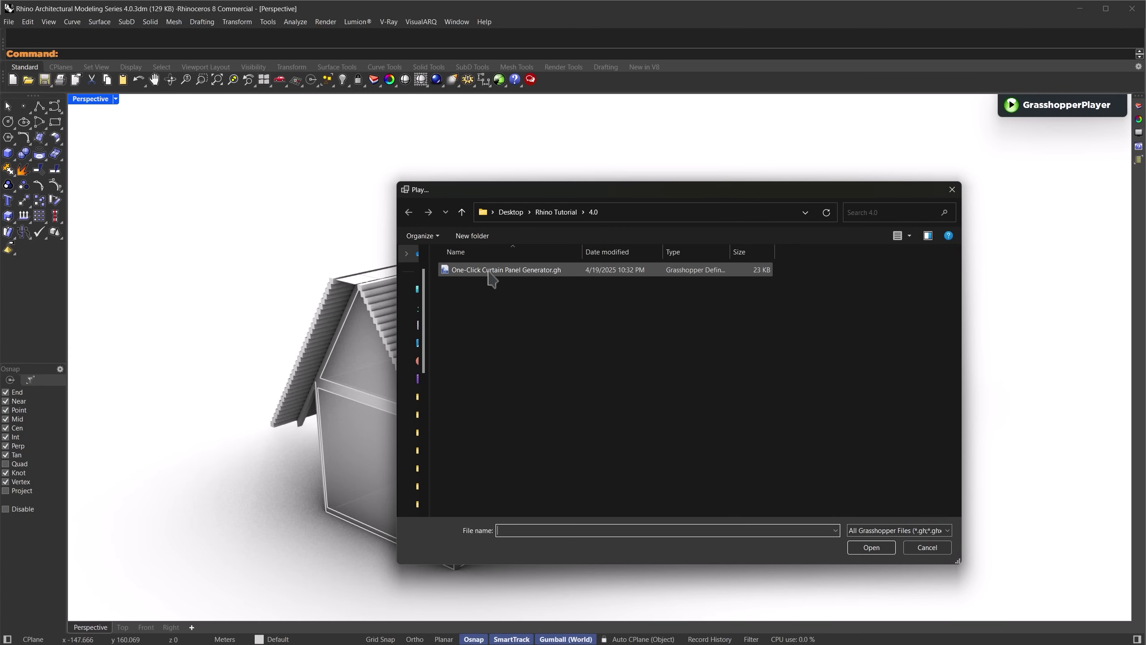
pyautogui.click(503, 269)
pyautogui.click(862, 547)
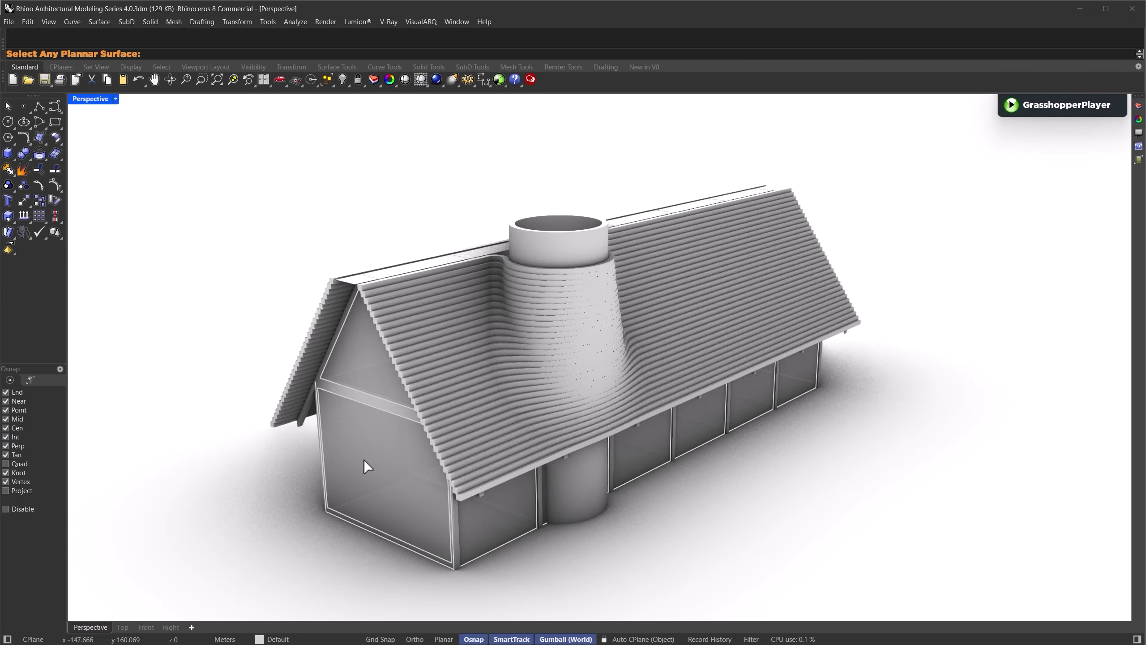
# Pick the front gable wall as the surface to turn into curtain panels.
pyautogui.moveTo(365, 466)
pyautogui.mouseDown(button='right')
pyautogui.moveTo(448, 452)
pyautogui.moveTo(562, 384)
pyautogui.moveTo(567, 336)
pyautogui.mouseUp(button='right')
pyautogui.keyDown('ctrl'); pyautogui.moveTo(544, 416); pyautogui.dragTo(545, 389, button='right'); pyautogui.keyUp('ctrl')
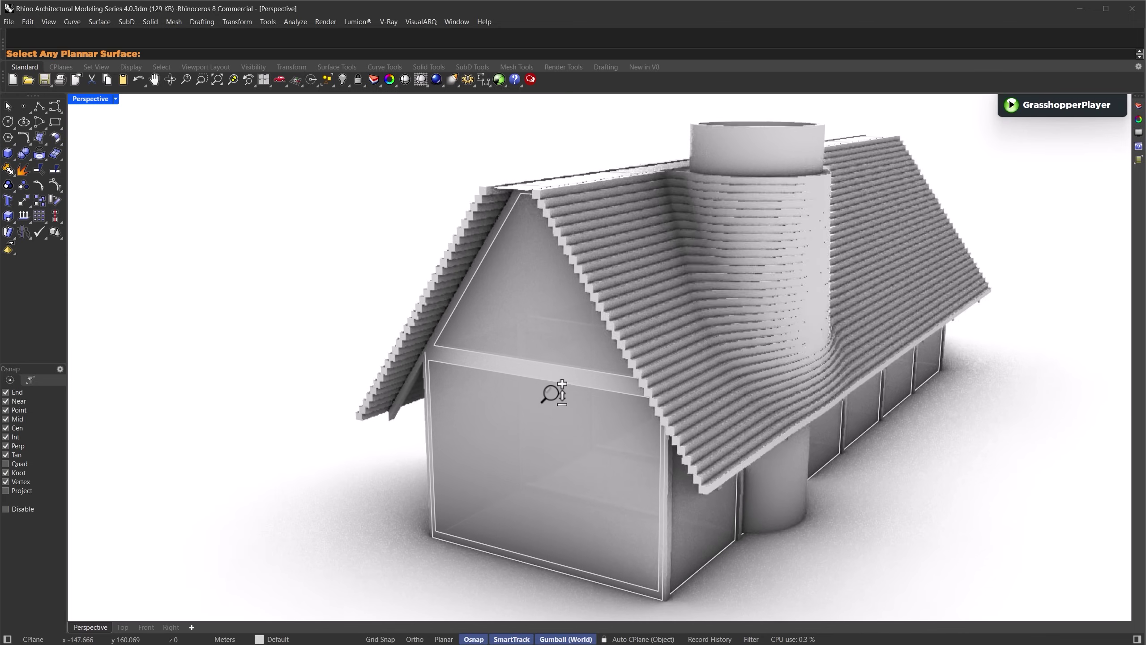
pyautogui.click(489, 379)
pyautogui.press('Return')
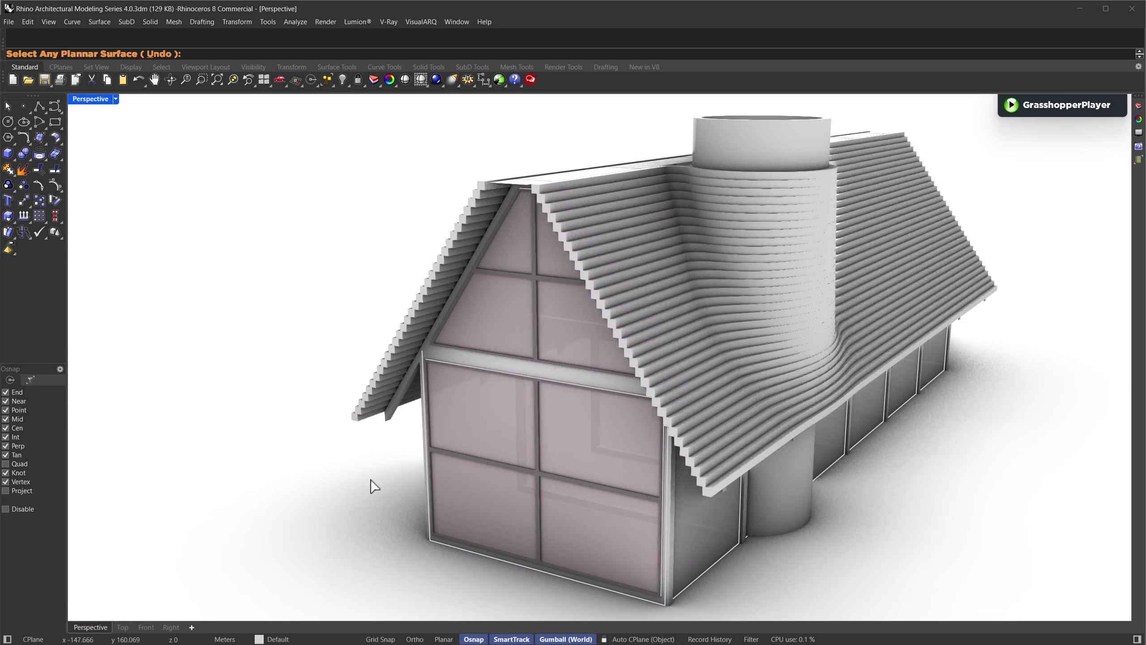
pyautogui.moveTo(561, 320); pyautogui.dragTo(695, 239, button='right')
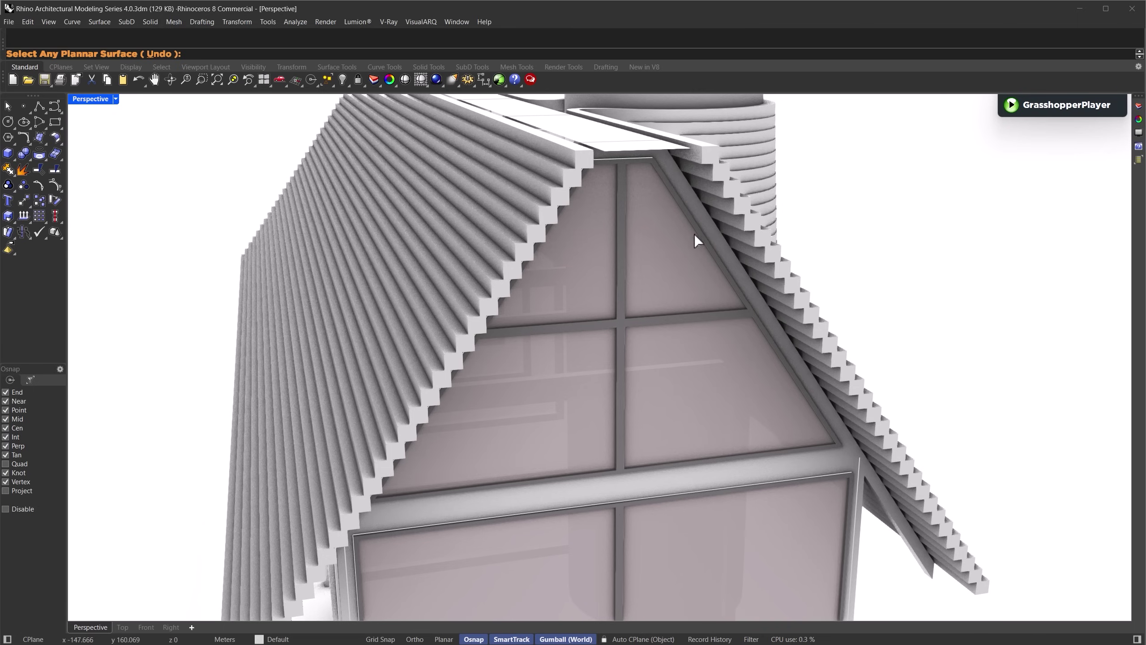
# Divide the gable glazing into two columns and two rows, replacing the five-column attempt.
pyautogui.click(637, 350)
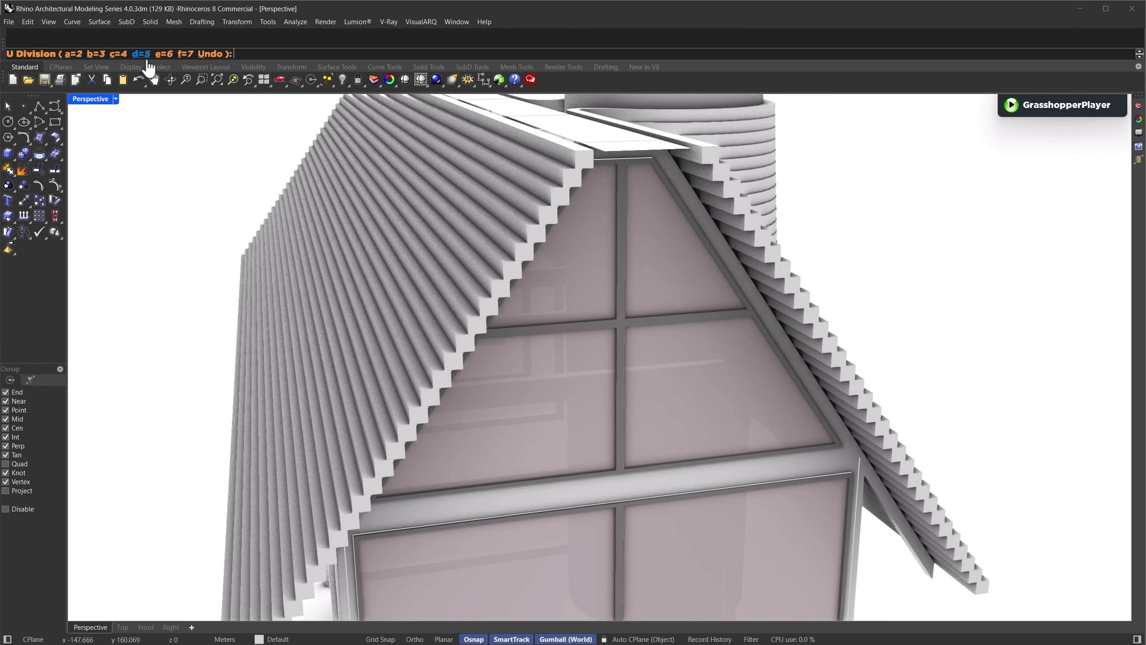
pyautogui.click(141, 55)
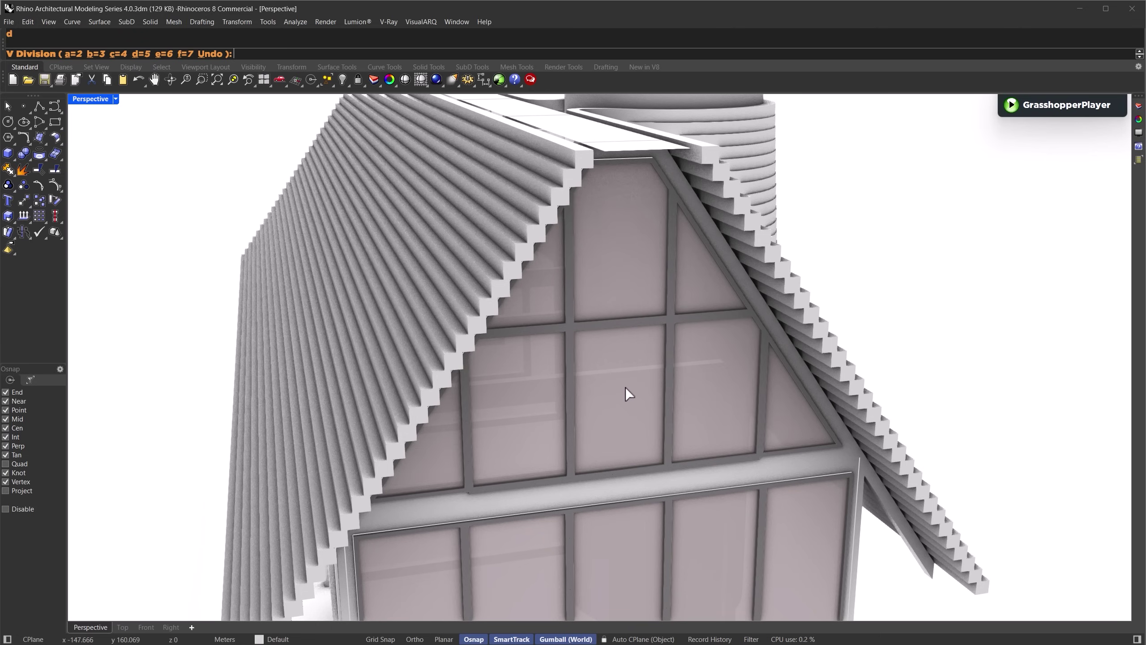
pyautogui.click(210, 54)
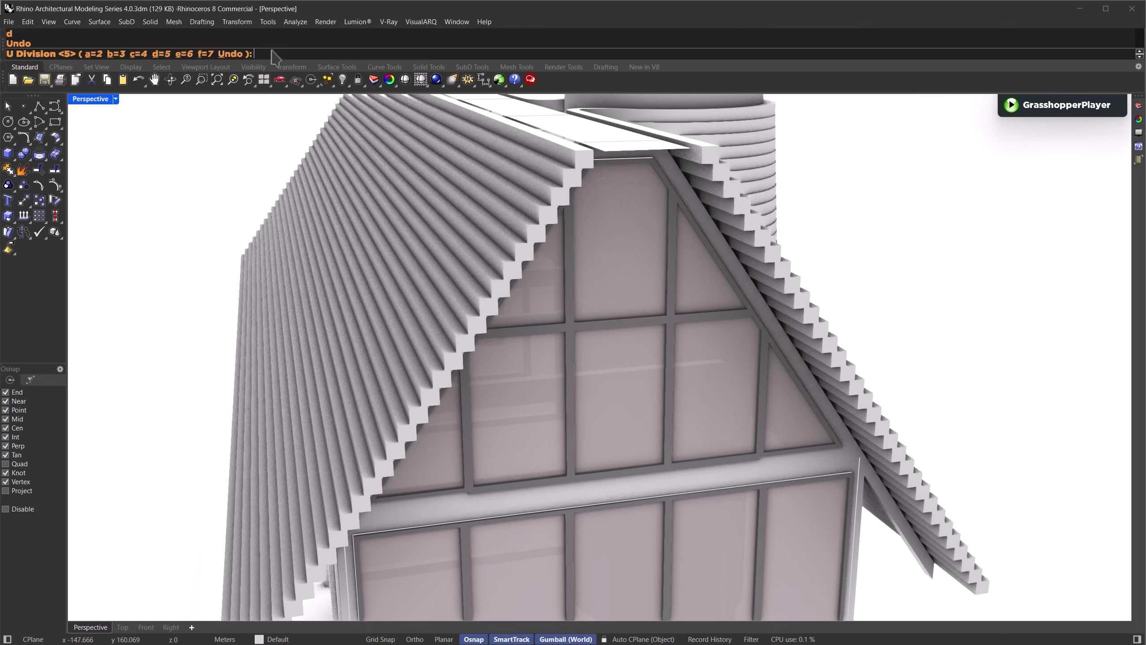
pyautogui.write('2')
pyautogui.press('Return')
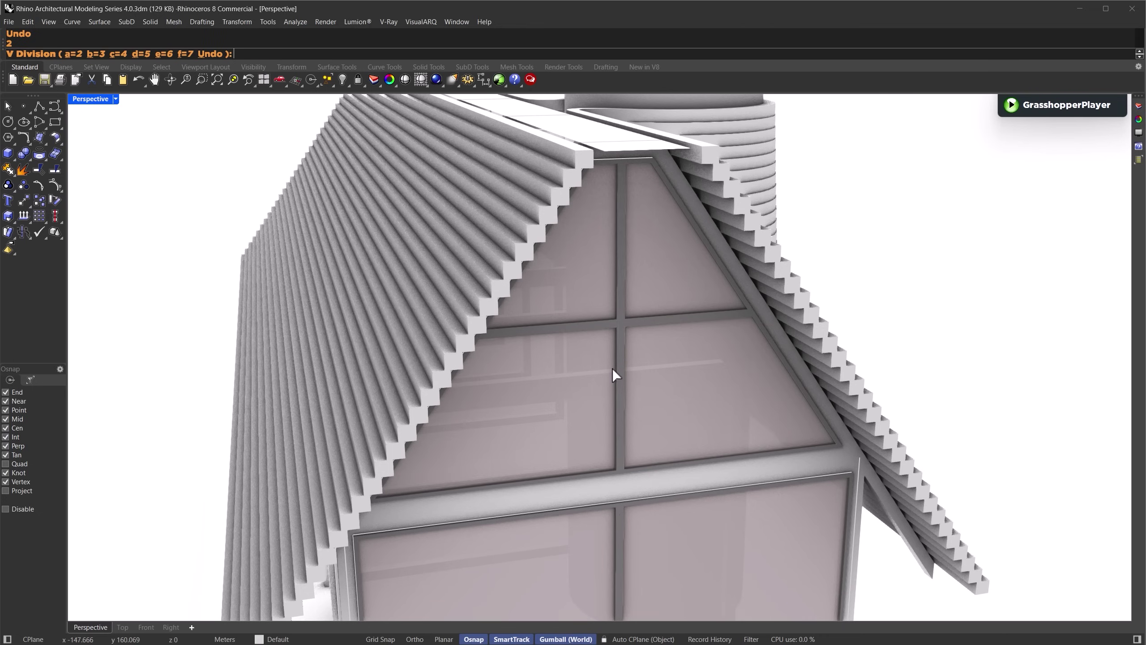
pyautogui.write('2')
pyautogui.press('Return')
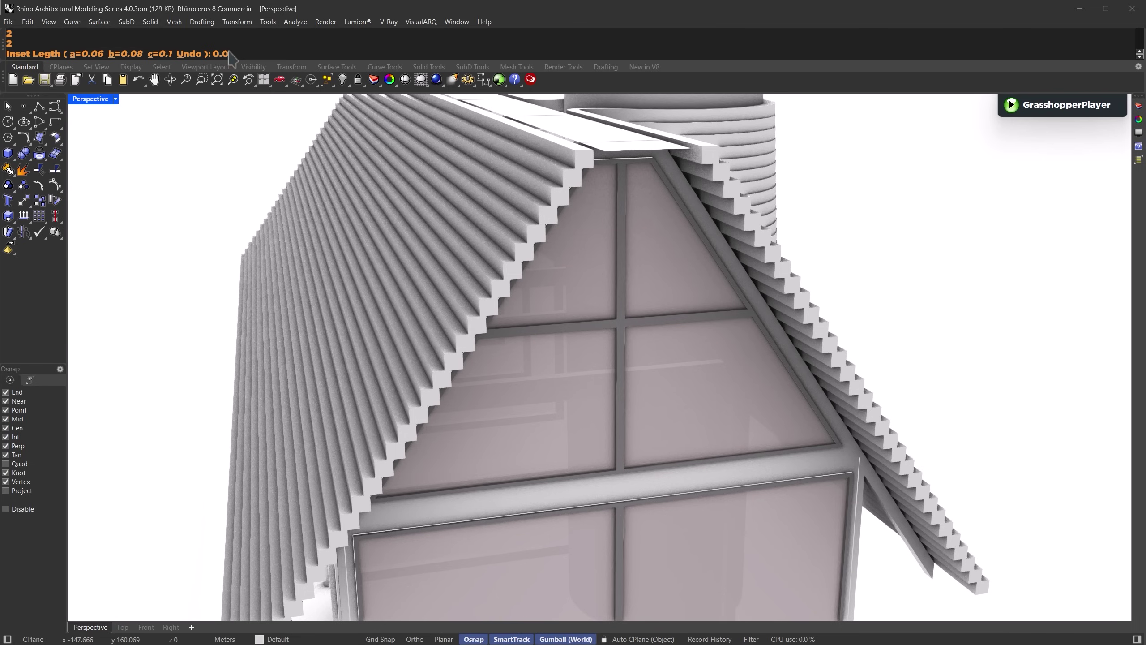
# Use a 0.03 inset instead of 0.04, toggle the panel direction, and finalize the panels.
pyautogui.press('Return')
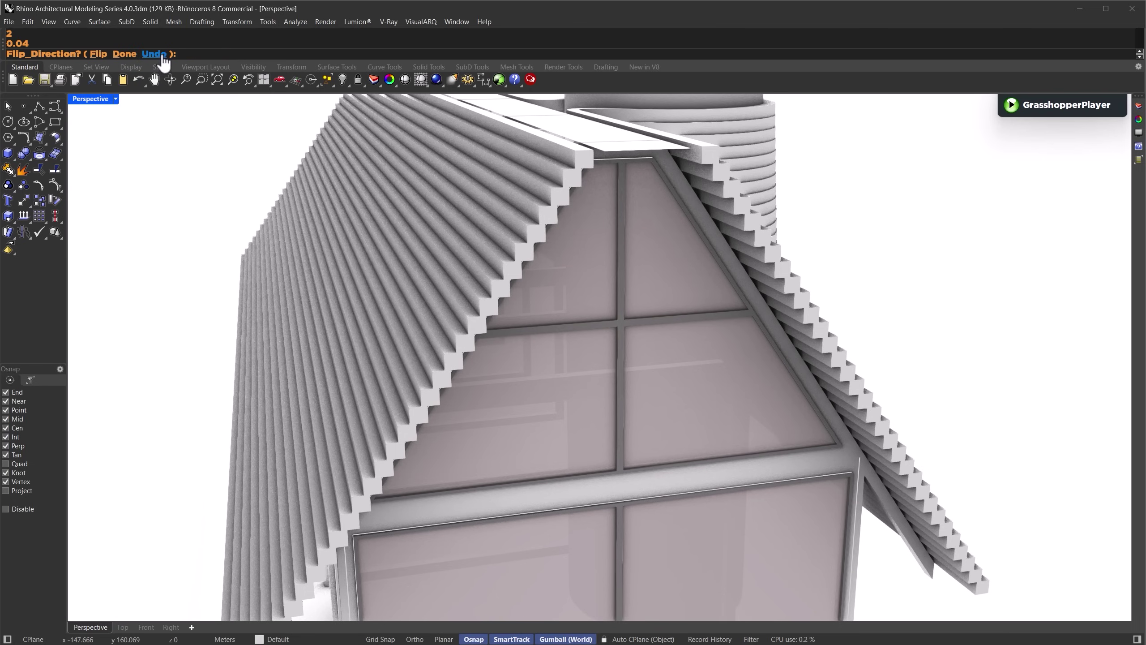
pyautogui.click(158, 54)
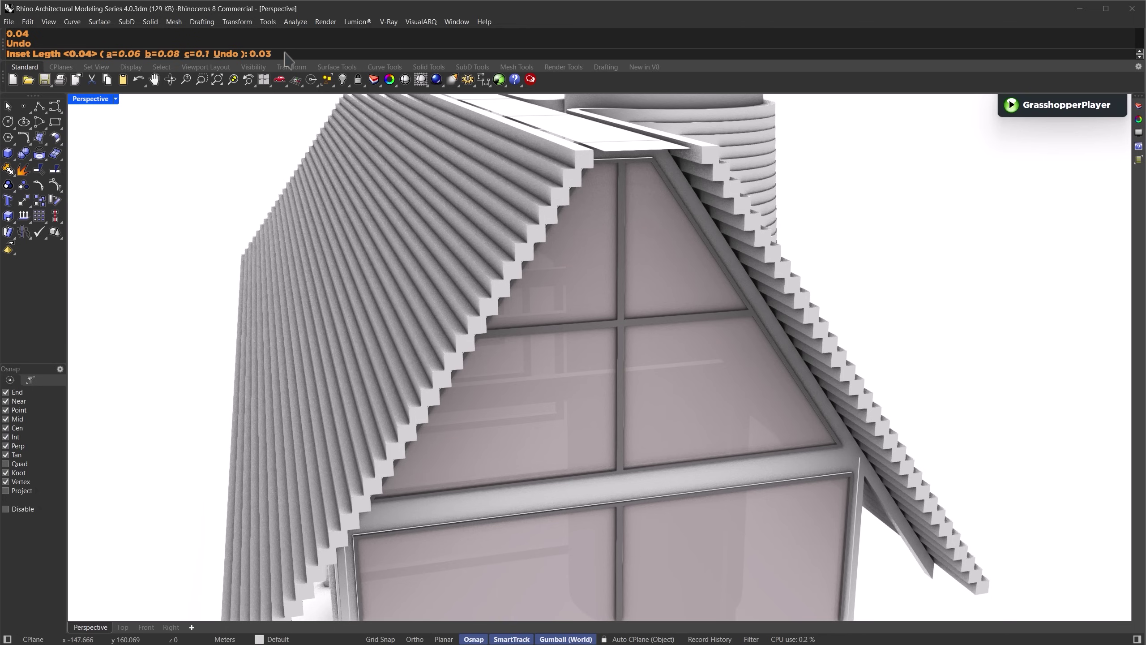
pyautogui.press('Return')
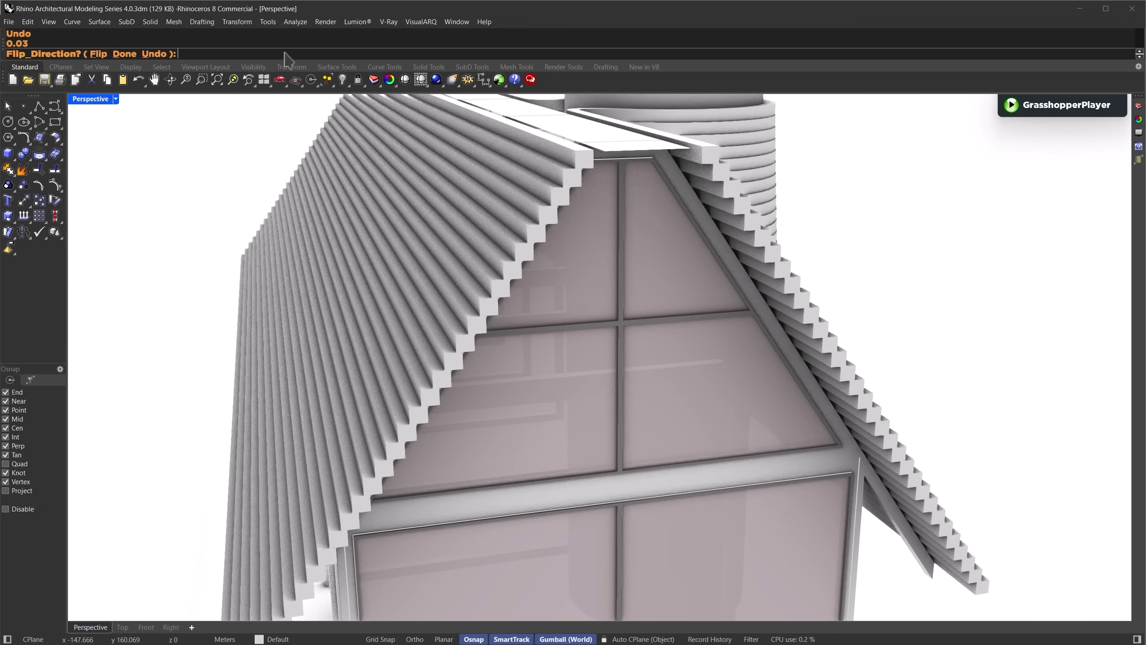
pyautogui.click(99, 54)
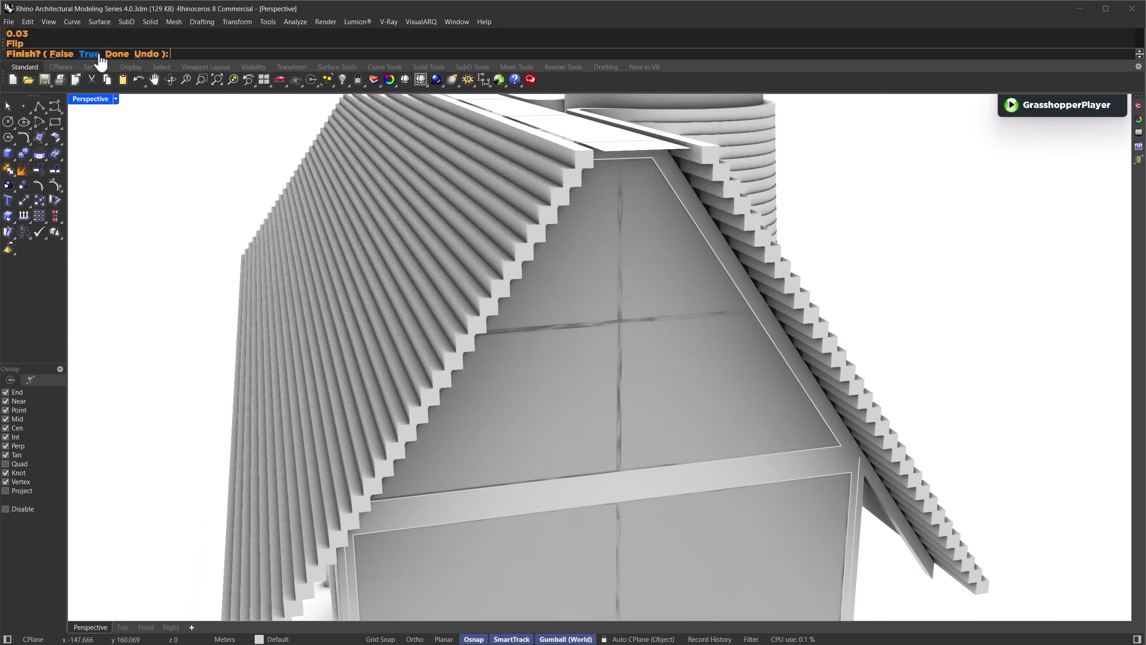
pyautogui.click(147, 54)
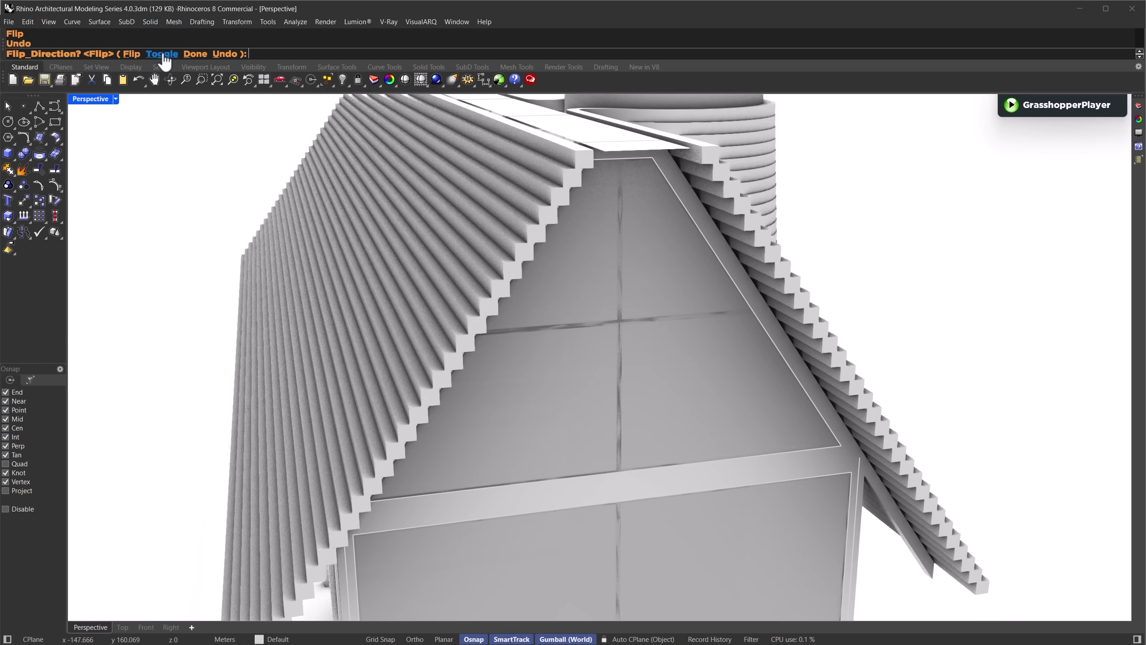
pyautogui.click(162, 54)
pyautogui.click(257, 54)
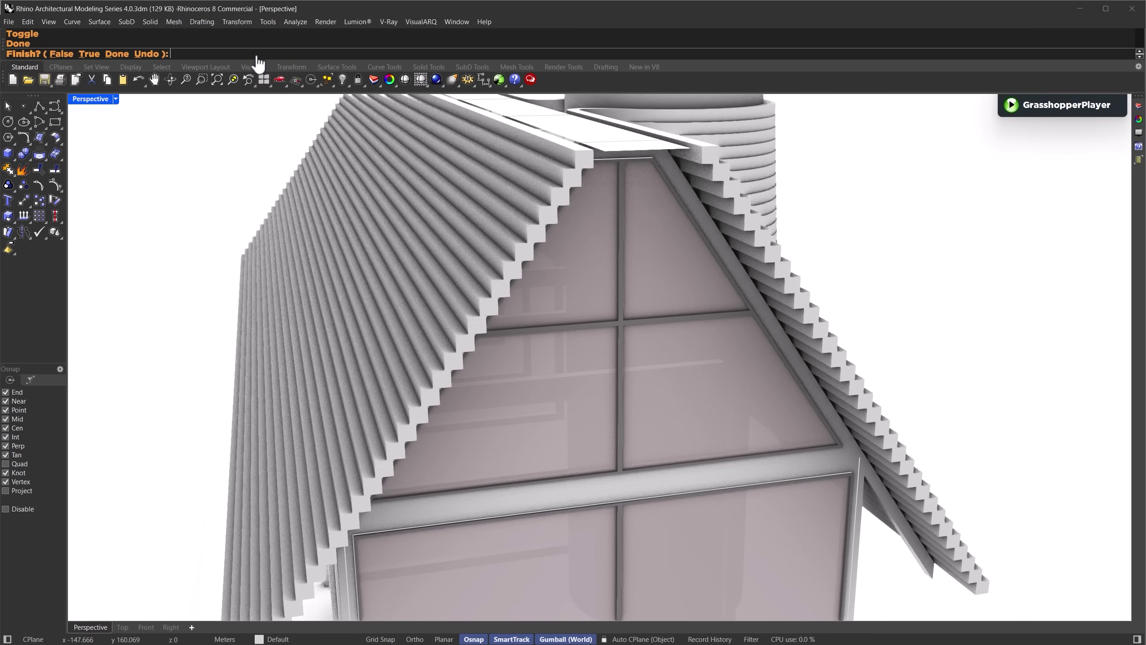
pyautogui.click(118, 55)
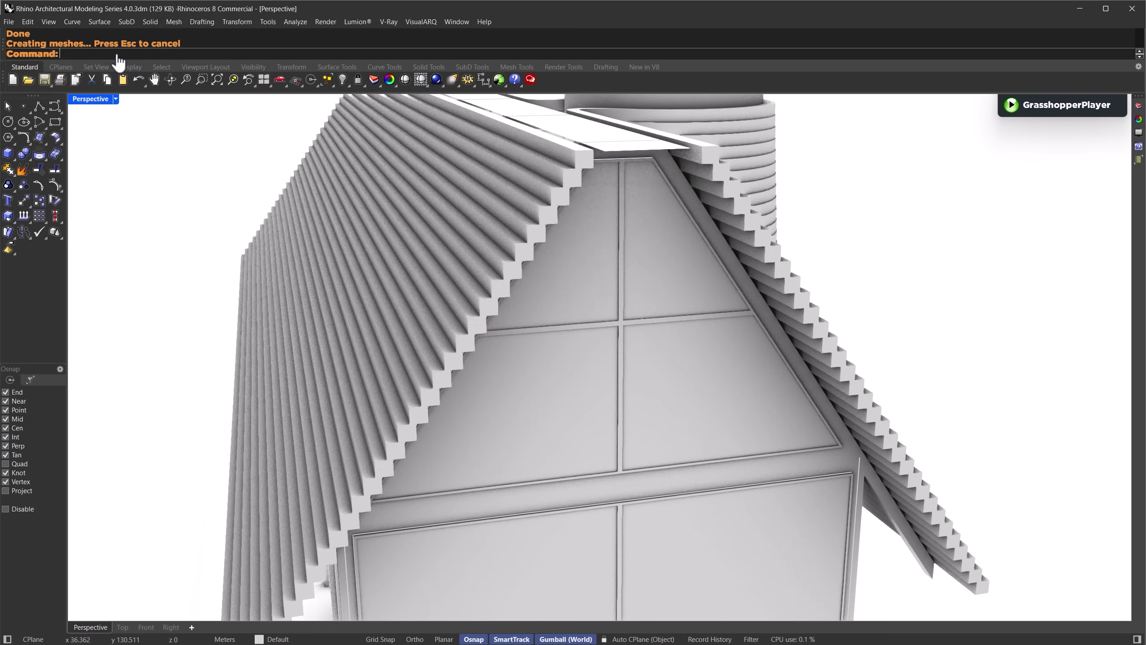
# Orbit to a side view and launch the One-Click Curtain Panel Generator.gh definition.
pyautogui.moveTo(636, 431); pyautogui.dragTo(596, 414, button='right')
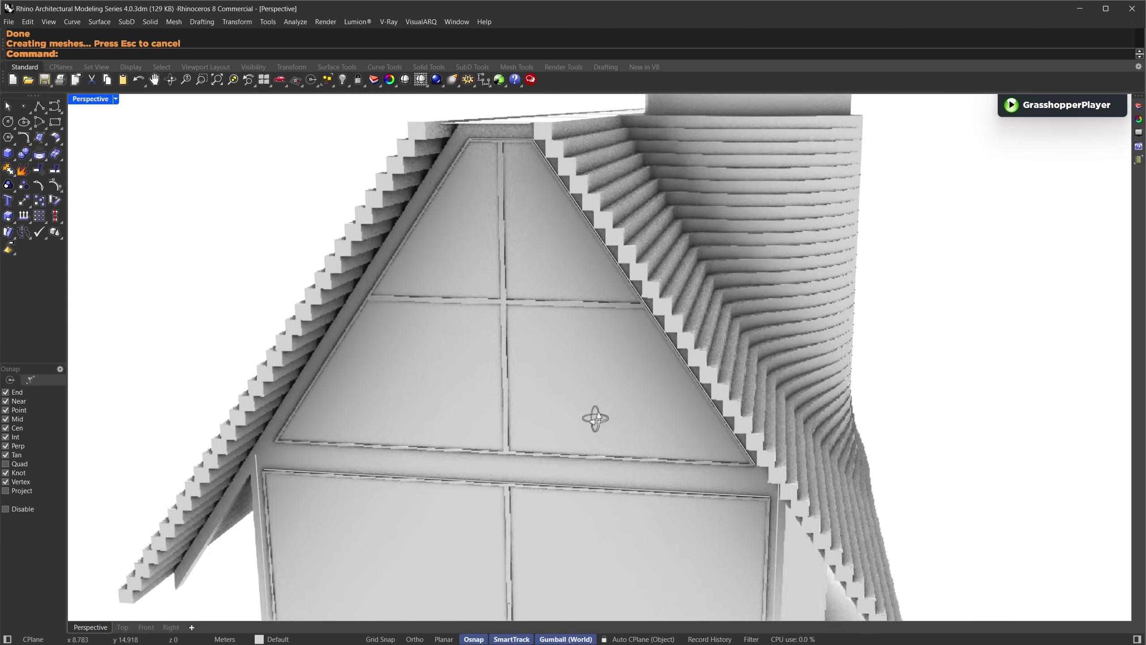
pyautogui.scroll(3, 208, 296)
pyautogui.scroll(-5, 206, 296)
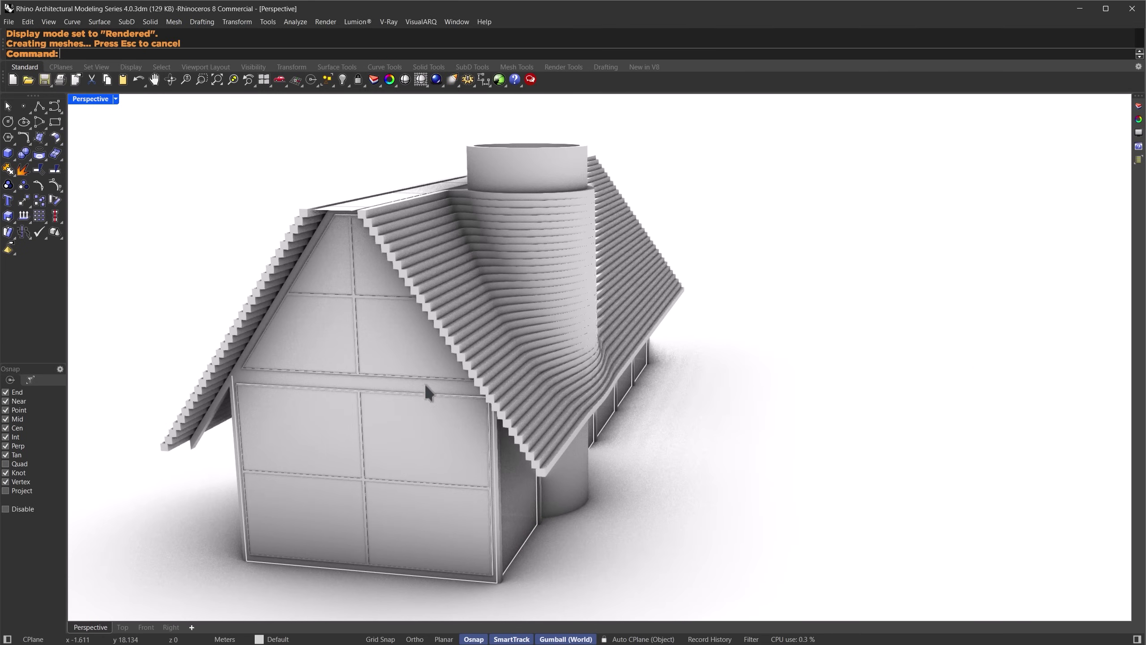
pyautogui.moveTo(427, 388); pyautogui.dragTo(657, 560, button='right')
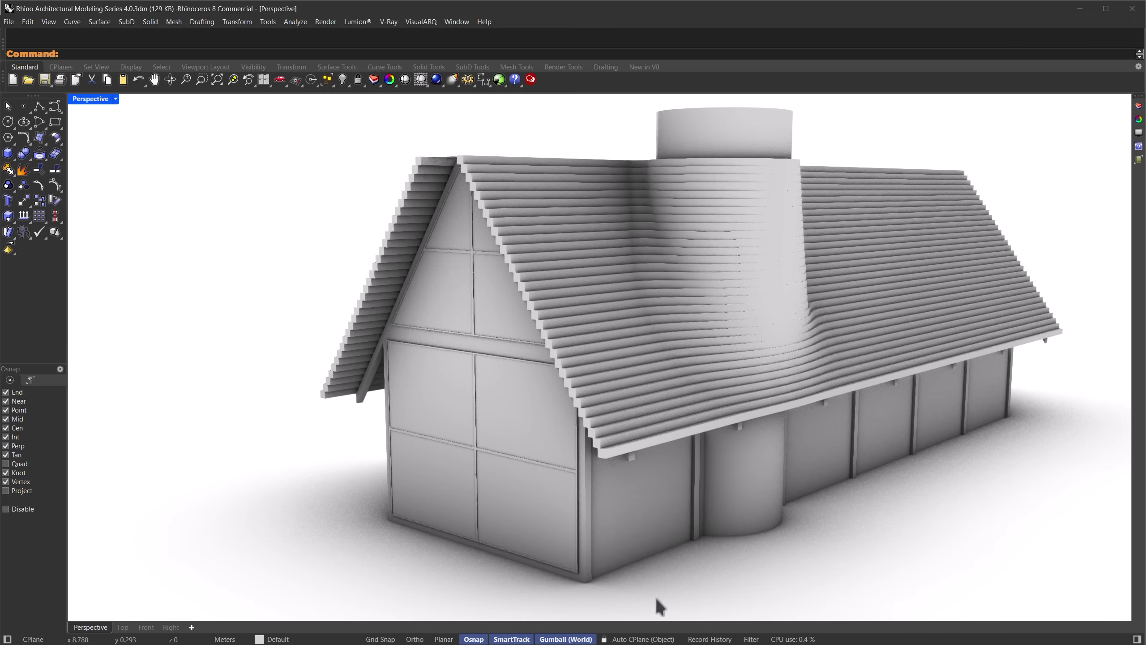
pyautogui.click(499, 80)
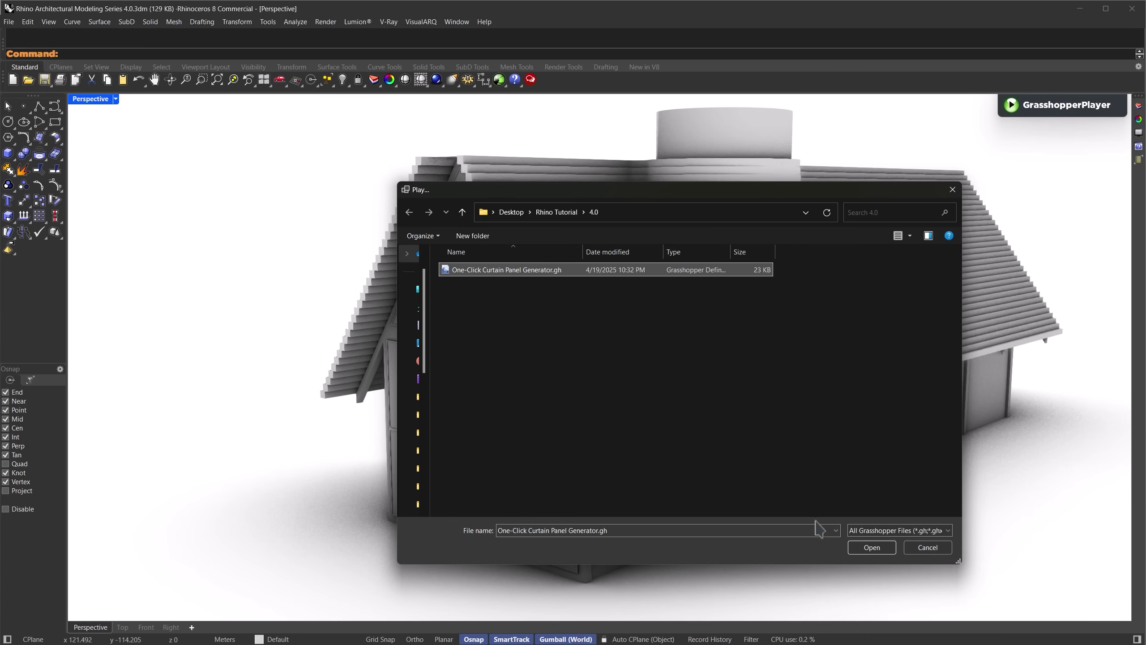
pyautogui.click(855, 547)
# Select the long-side wall panels, upper and lower, and confirm them for paneling.
pyautogui.click(660, 543)
pyautogui.moveTo(827, 486); pyautogui.dragTo(645, 497, button='right')
pyautogui.click(645, 465)
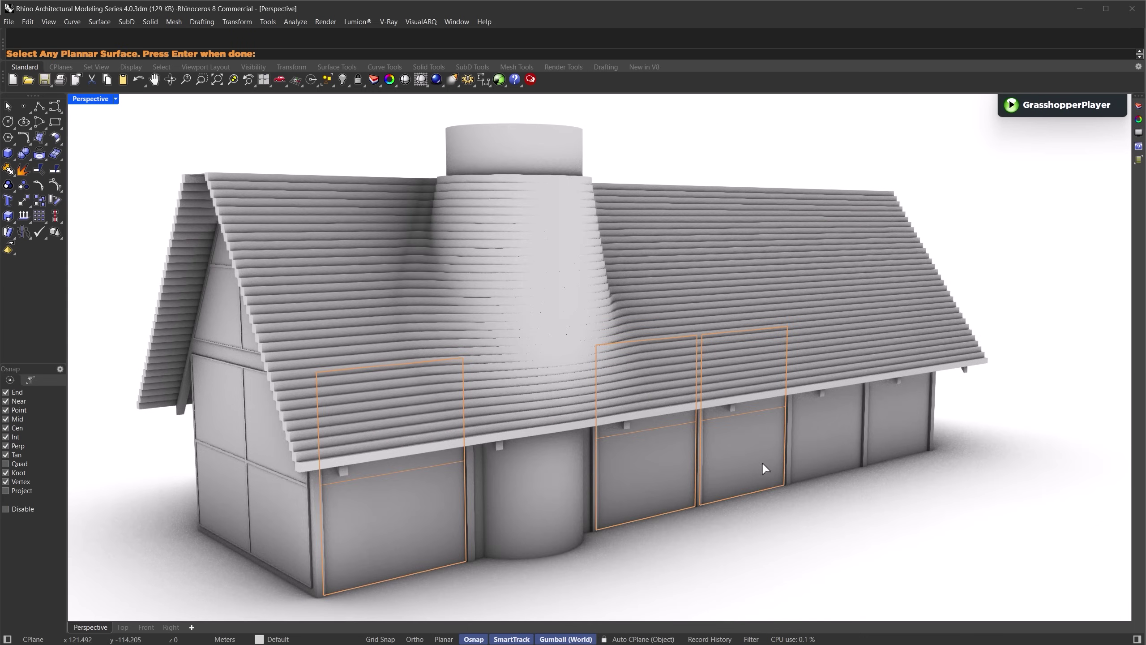
pyautogui.click(857, 429)
pyautogui.moveTo(333, 474); pyautogui.dragTo(591, 439, button='right')
pyautogui.click(731, 496)
pyautogui.click(671, 492)
pyautogui.click(556, 457)
pyautogui.click(439, 431)
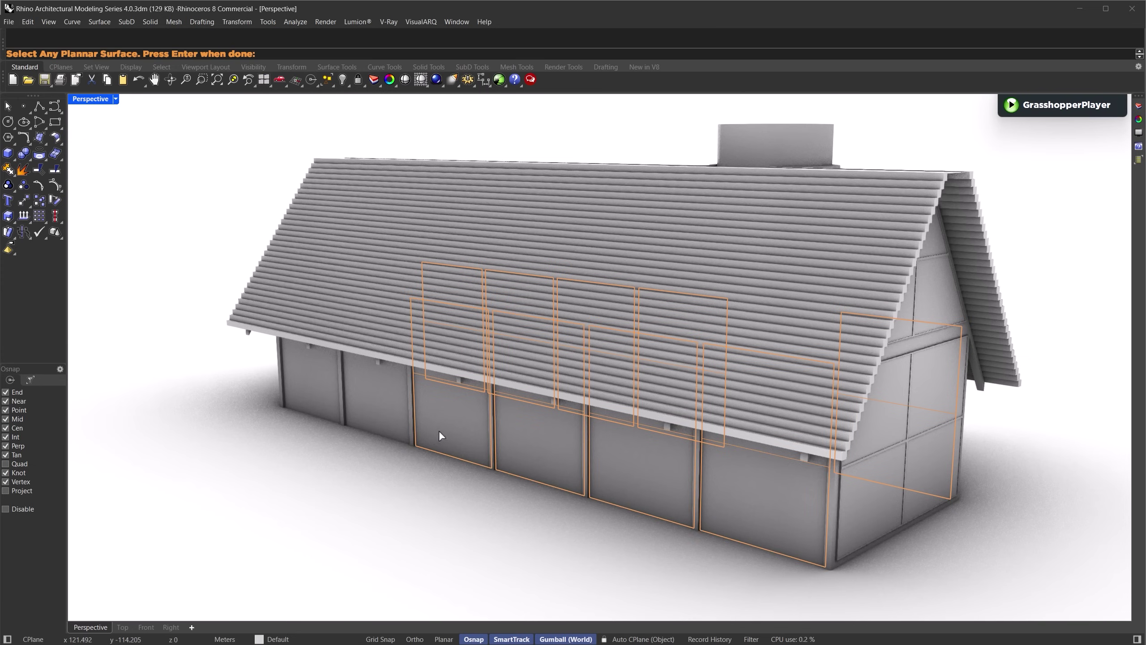
pyautogui.click(333, 394)
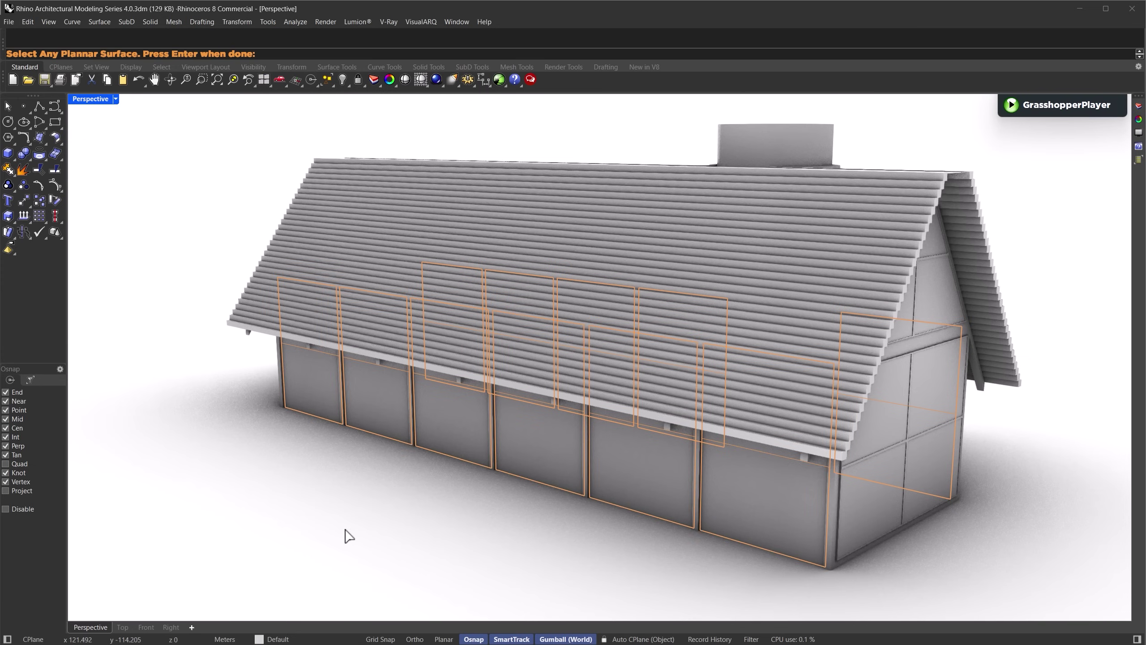
pyautogui.press('Return')
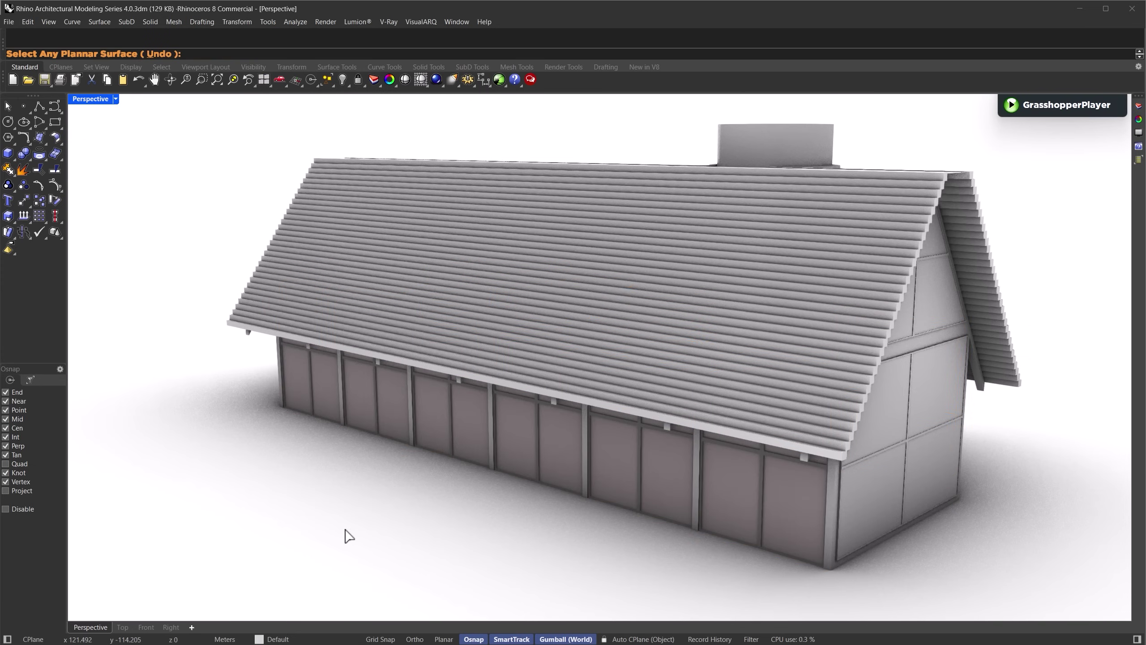
# Give each long-side panel 2 divisions and a 0.04 inset, keep the direction, and finish.
pyautogui.scroll(5, 797, 543)
pyautogui.click(793, 513)
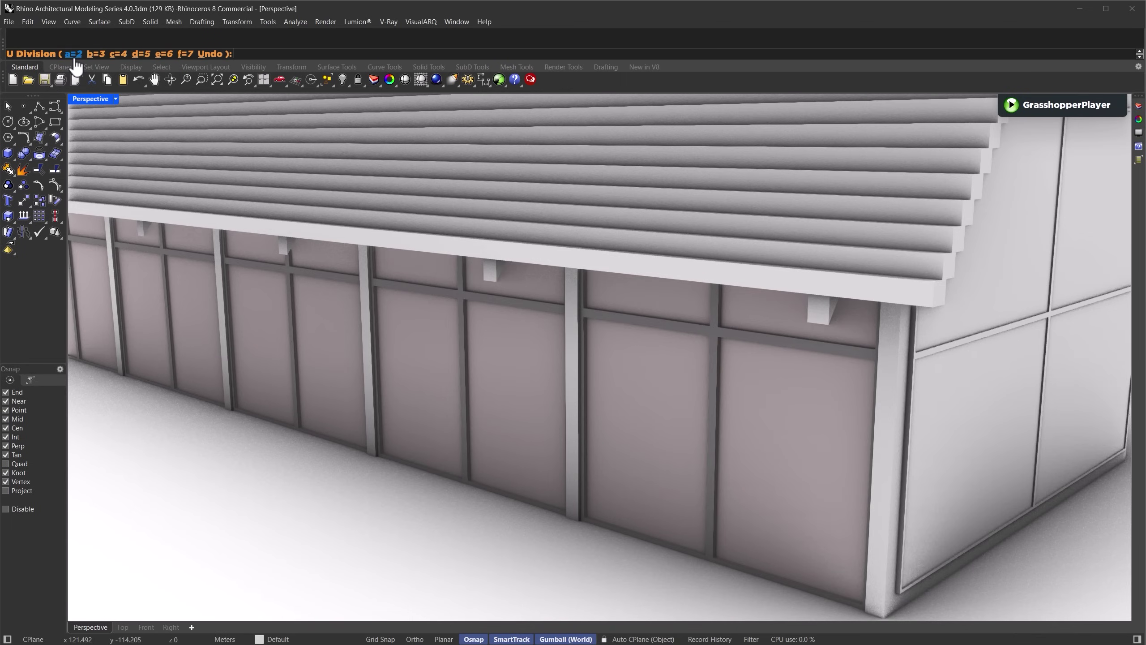
pyautogui.click(74, 54)
pyautogui.click(74, 54)
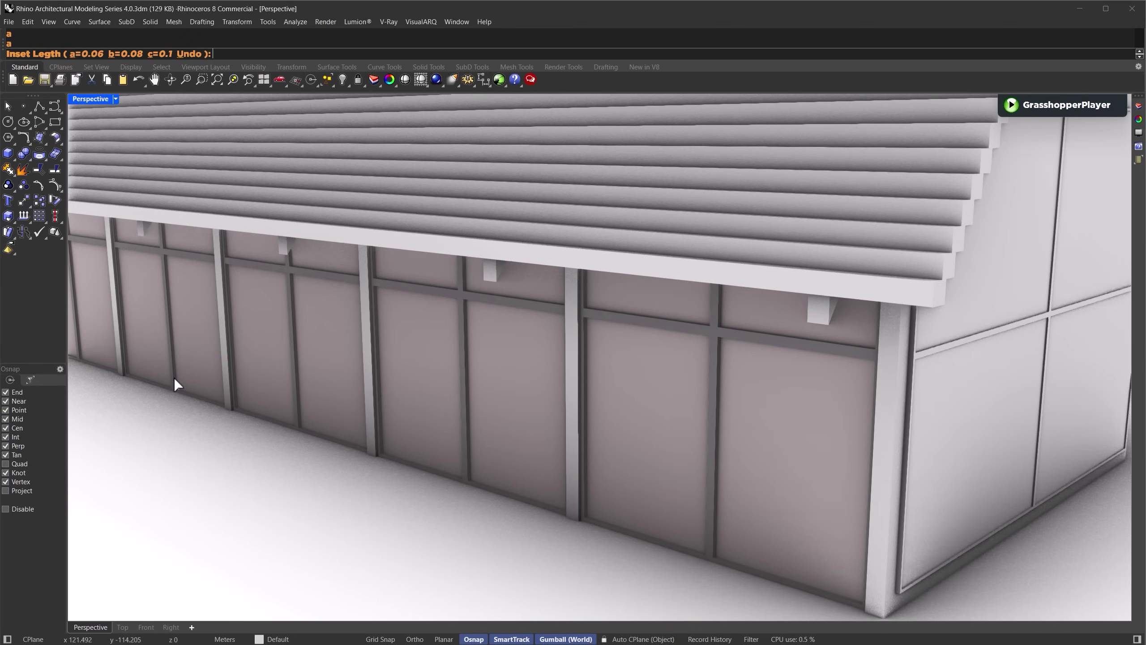
pyautogui.write('0.04')
pyautogui.press('Return')
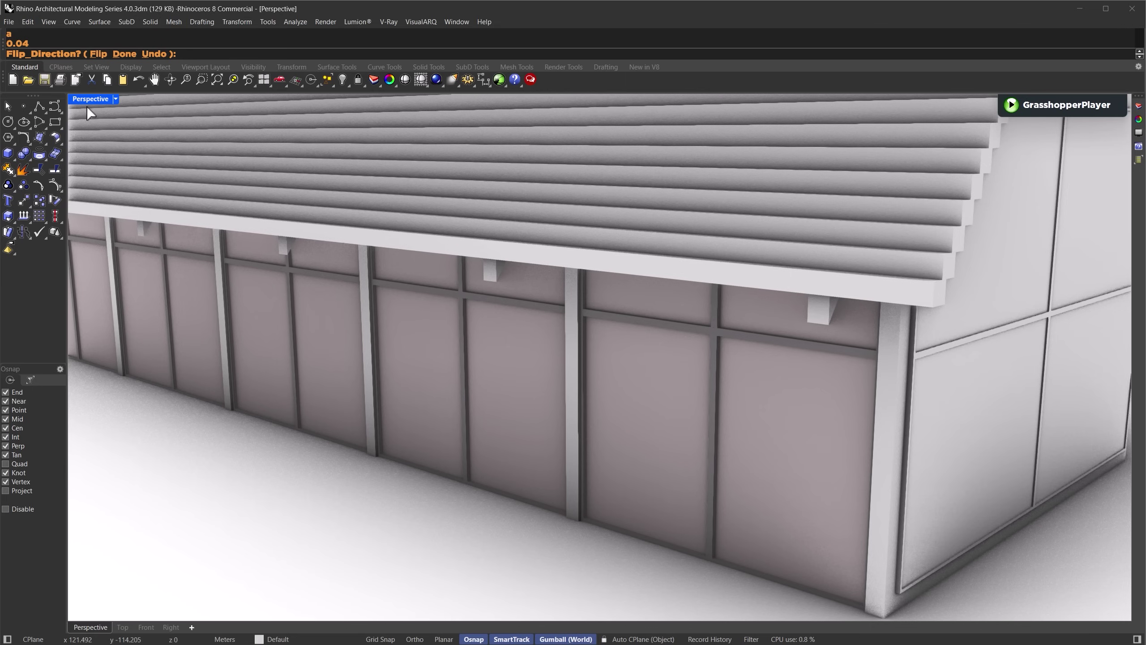
pyautogui.click(124, 54)
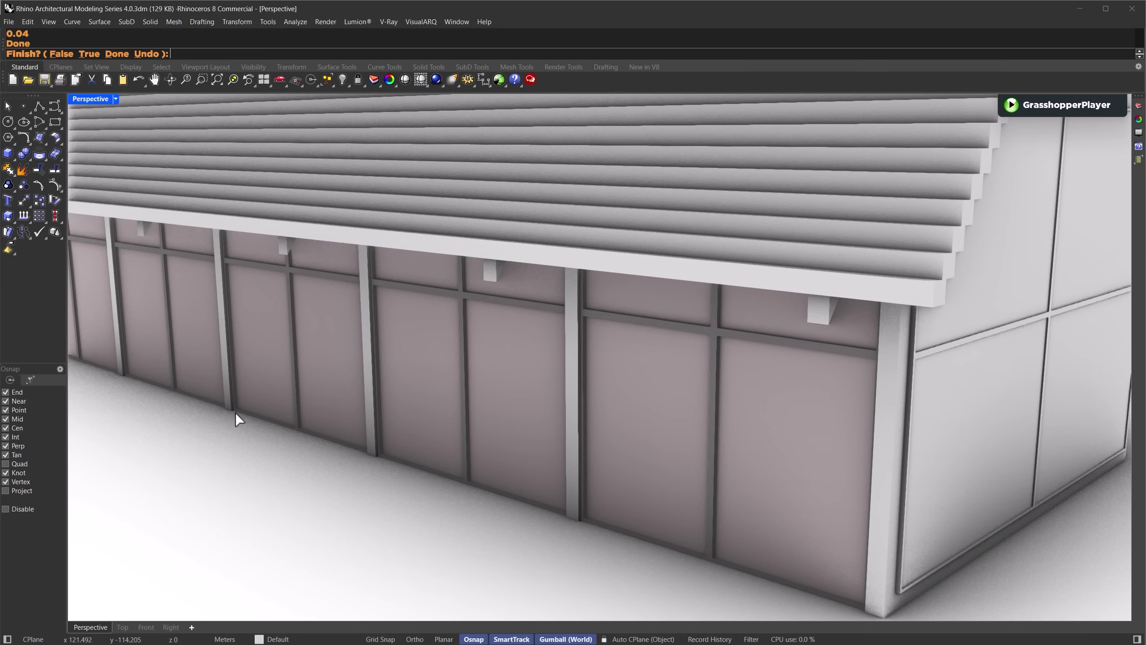
pyautogui.click(117, 55)
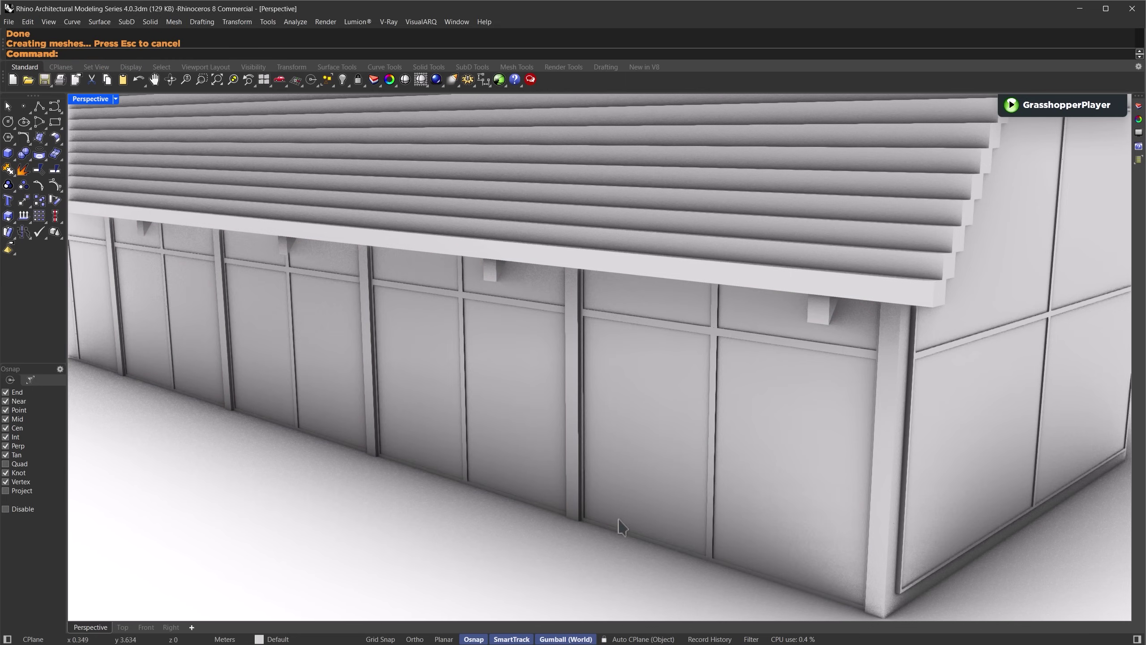
pyautogui.scroll(-5, 623, 528)
# Stretch the floor slab's corner out to the house's front corner so it spans the whole house.
pyautogui.moveTo(639, 525); pyautogui.dragTo(559, 461, button='right')
pyautogui.click(460, 495)
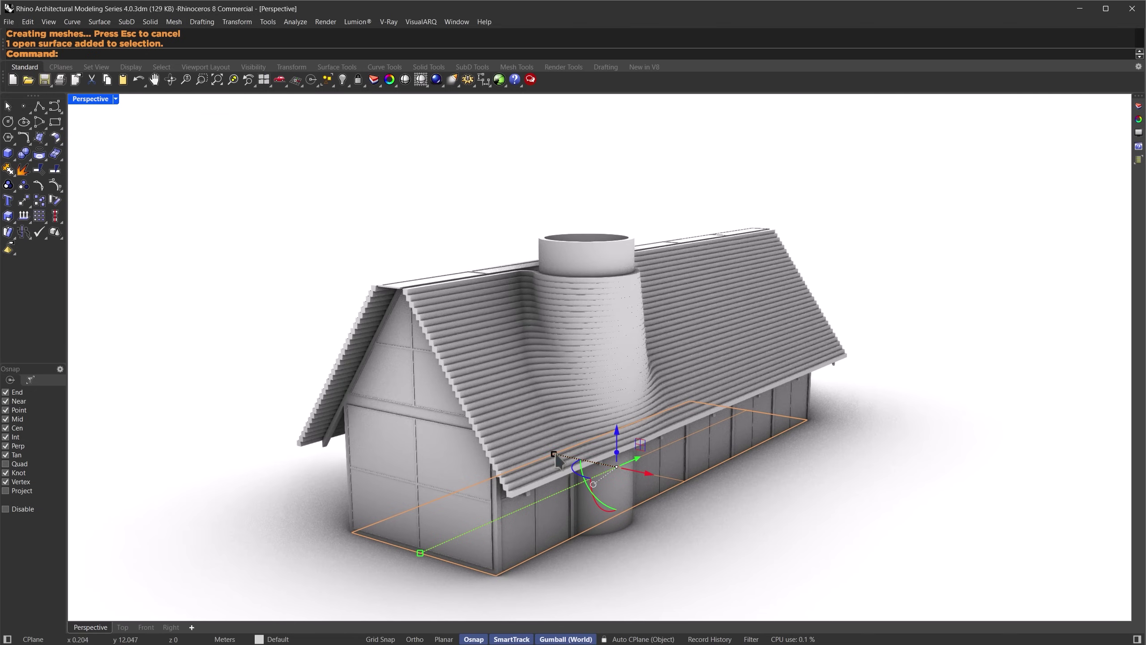
pyautogui.moveTo(556, 456); pyautogui.dragTo(410, 557)
pyautogui.moveTo(617, 459); pyautogui.dragTo(619, 461)
pyautogui.click(618, 461)
pyautogui.click(665, 556)
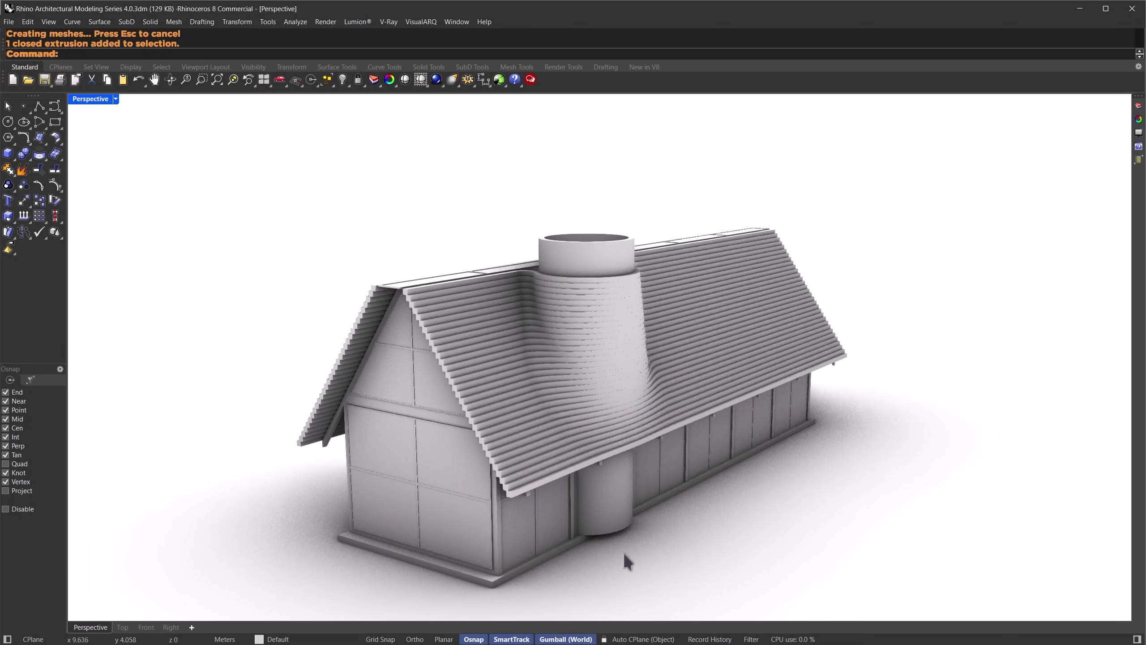
pyautogui.moveTo(622, 557); pyautogui.dragTo(605, 469, button='right')
pyautogui.scroll(10, 604, 470)
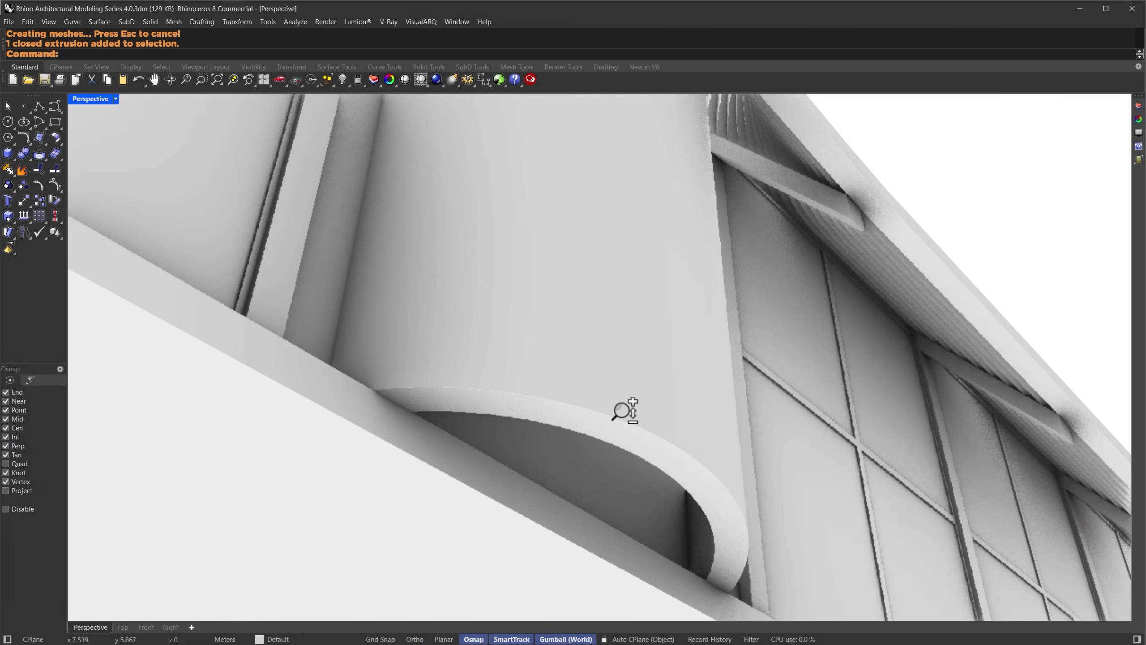
pyautogui.scroll(-5, 646, 445)
pyautogui.moveTo(640, 389)
pyautogui.mouseDown(button='right')
pyautogui.moveTo(642, 365)
pyautogui.moveTo(643, 412)
pyautogui.mouseUp(button='right')
# Use SetPt with Z only to drop the chimney base to the house corner's level.
pyautogui.write('SetPt')
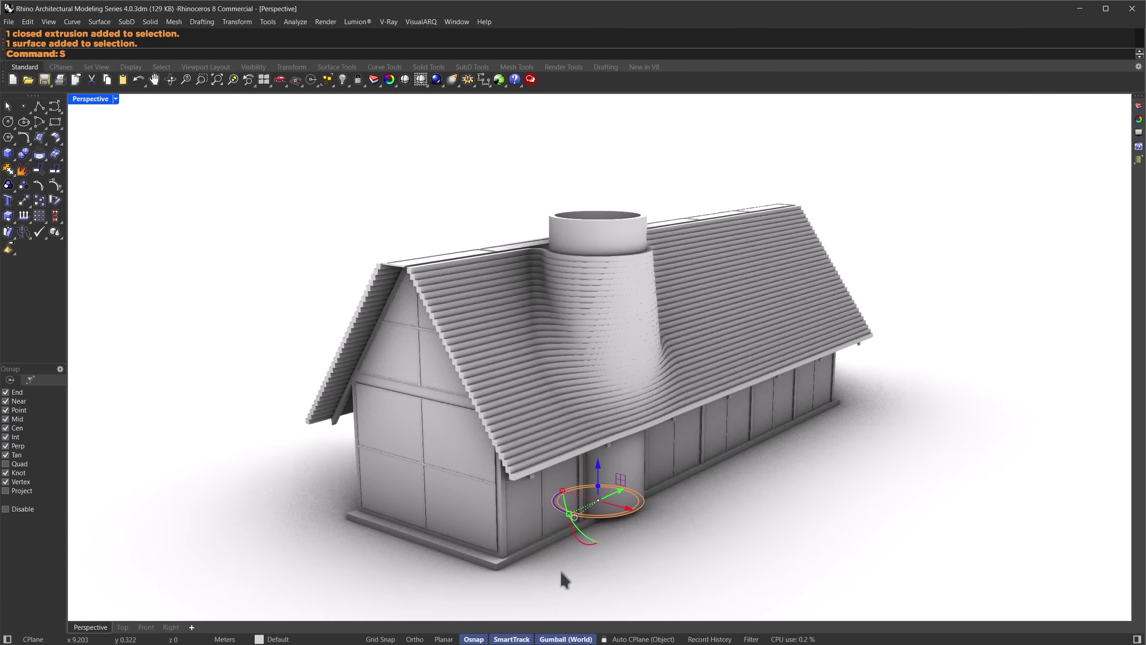
pyautogui.press('Return')
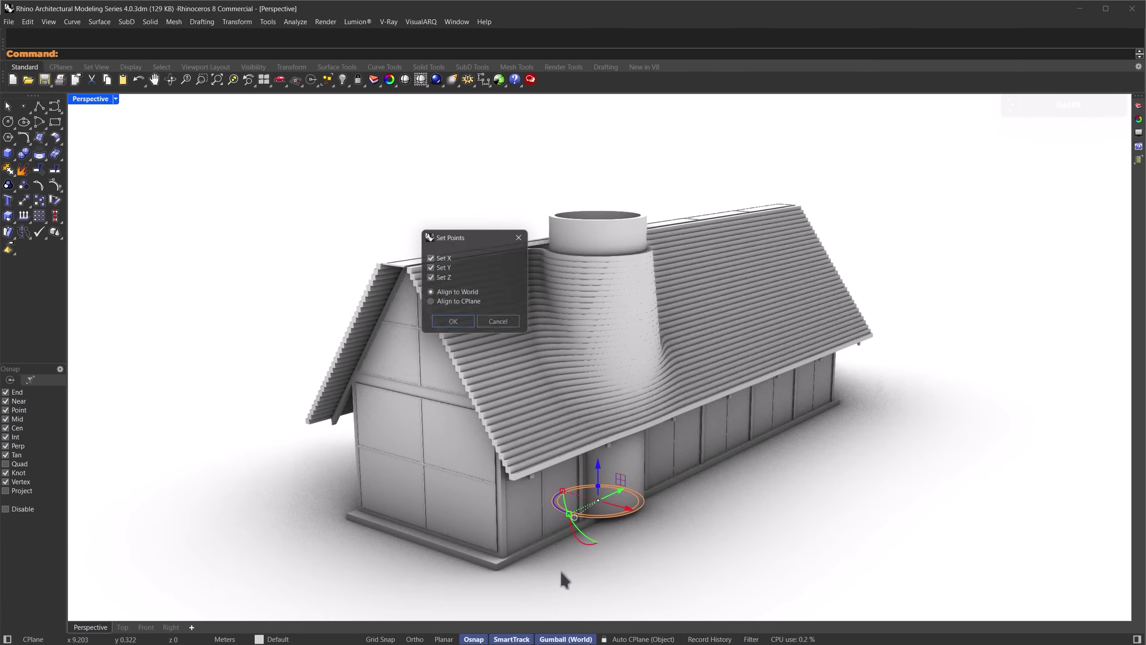
pyautogui.click(454, 324)
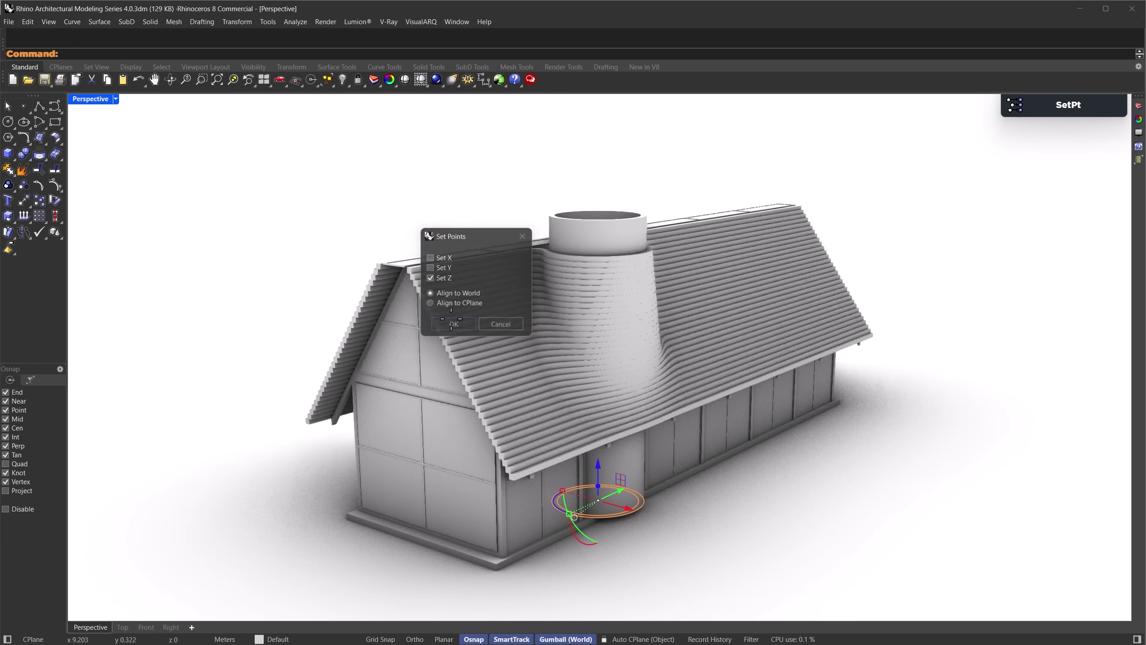
pyautogui.click(498, 577)
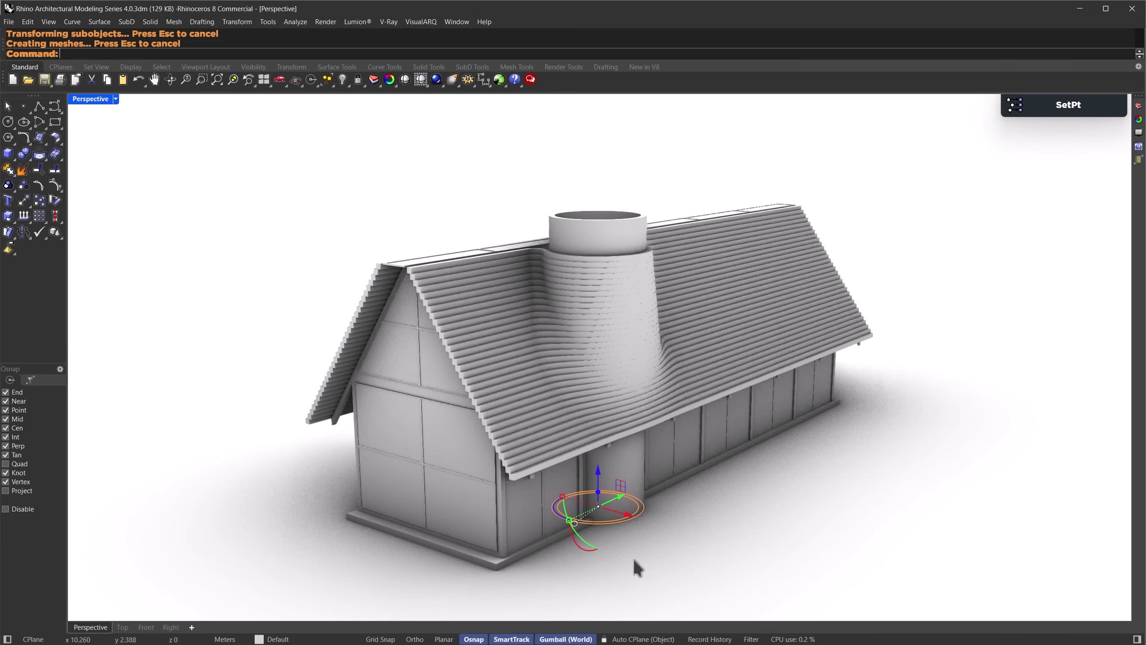